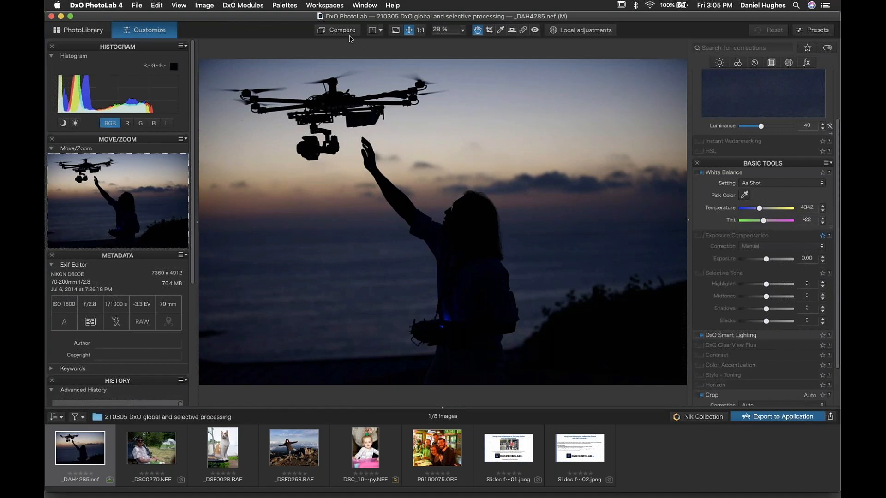
- Compare the drone photo with its uncorrected version and return to the corrected preview
{"action": "left_click", "coordinate": [344, 31]}
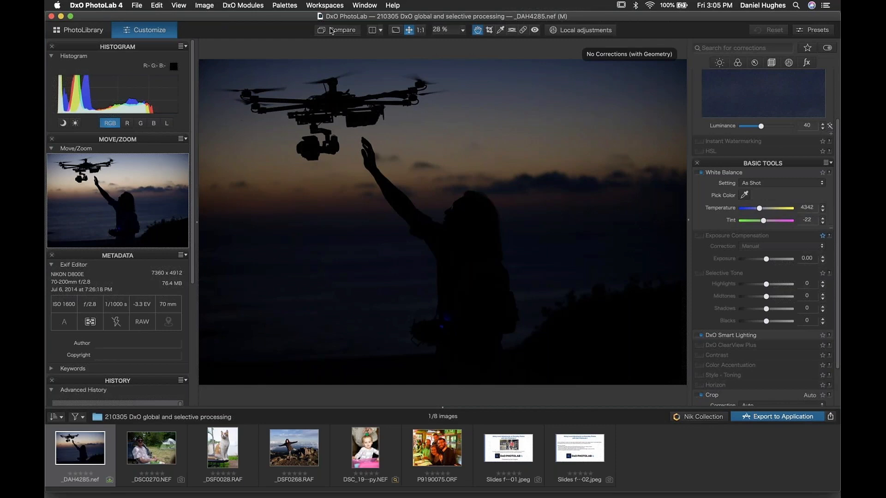
{"action": "left_click", "coordinate": [330, 31]}
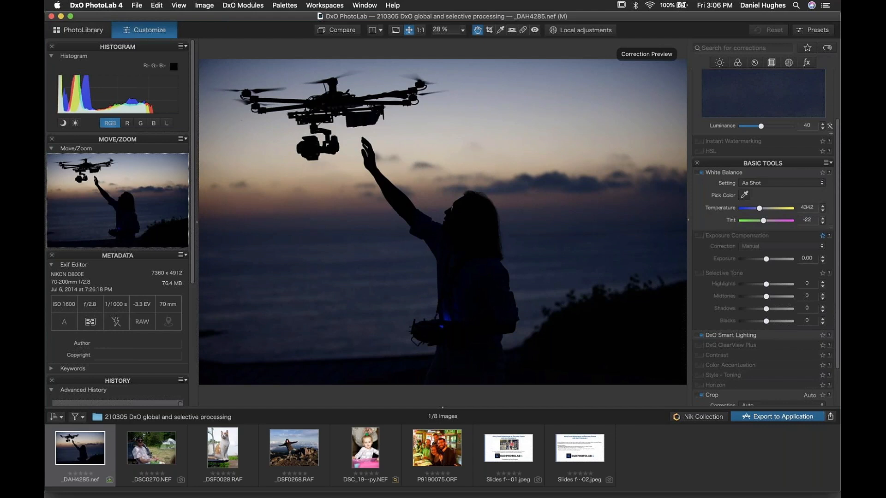
- Switch the workspace to DxO Standard and back to What's New in PhotoLab
{"action": "left_click", "coordinate": [322, 6]}
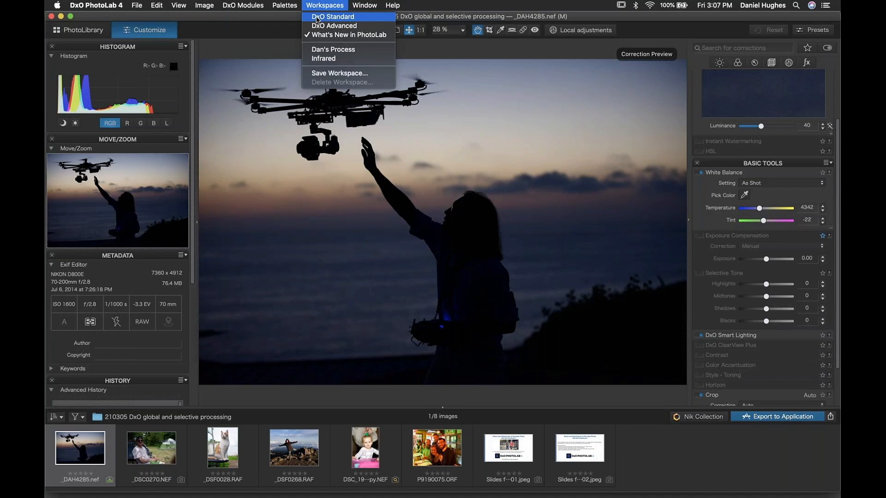
{"action": "left_click", "coordinate": [317, 19]}
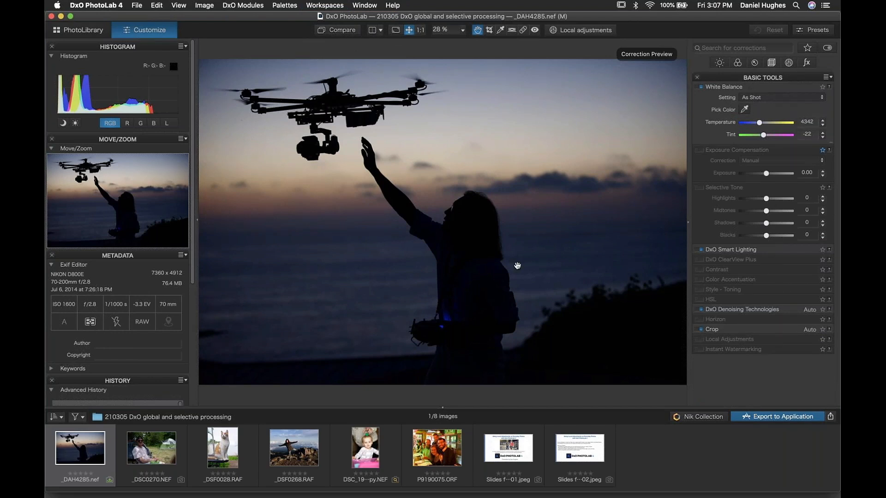
{"action": "left_click", "coordinate": [329, 5]}
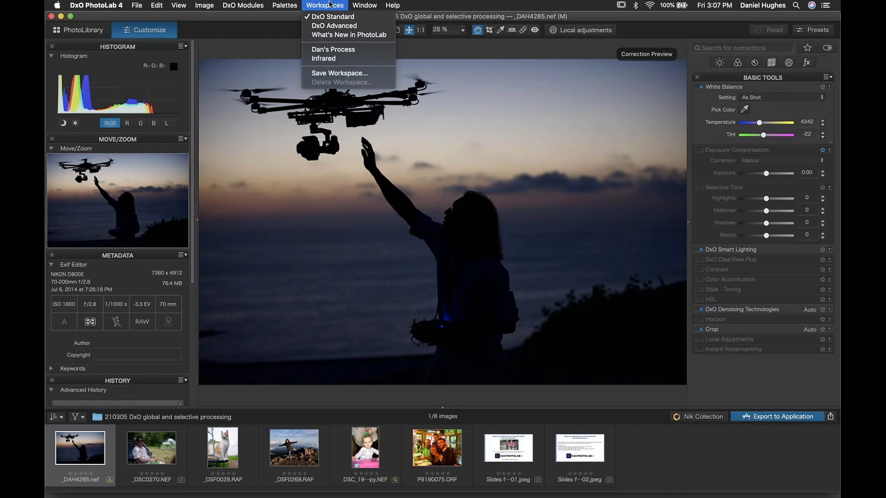
{"action": "left_click", "coordinate": [322, 35]}
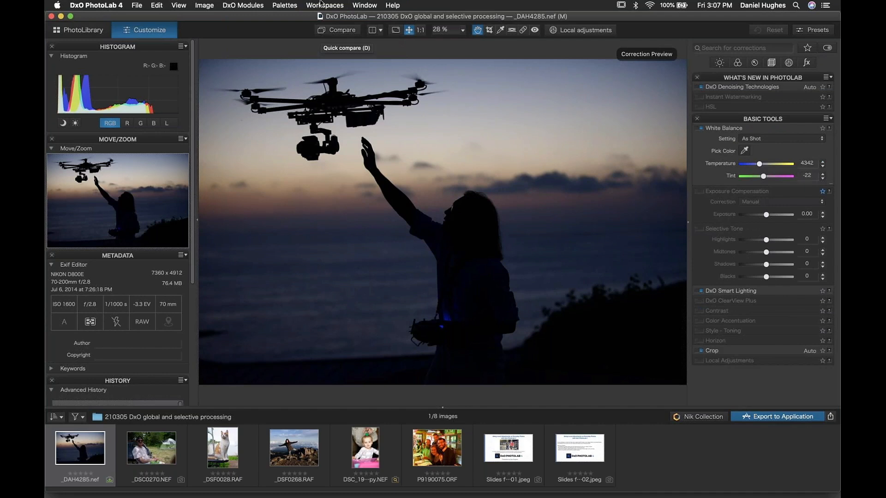
{"action": "left_click", "coordinate": [322, 4]}
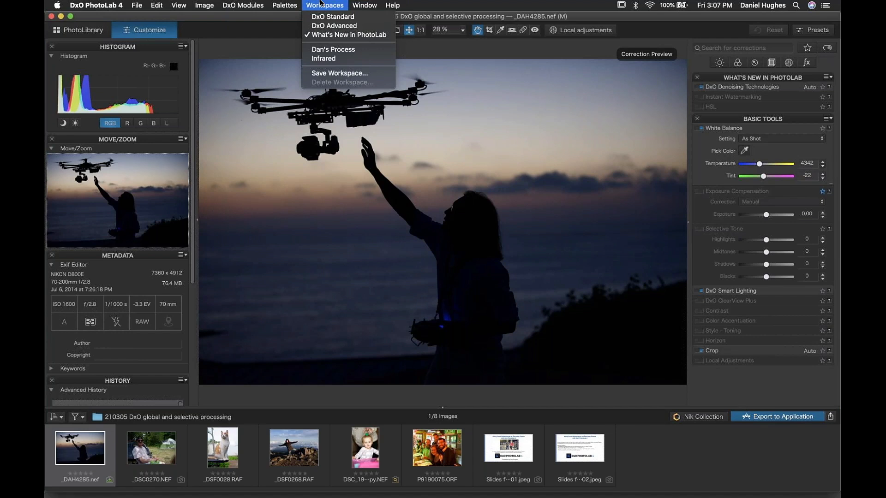
{"action": "left_click", "coordinate": [318, 5]}
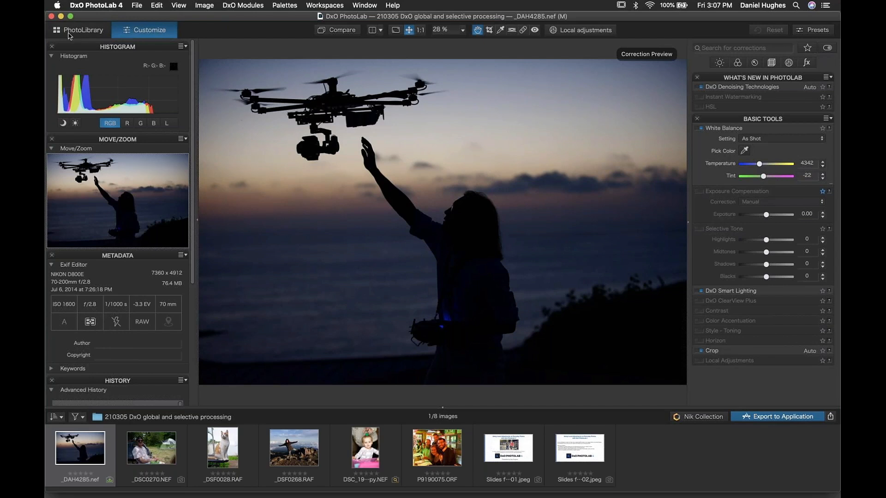
- View the photo's folder in the PhotoLibrary and return to the Customize workspace
{"action": "left_click", "coordinate": [68, 34]}
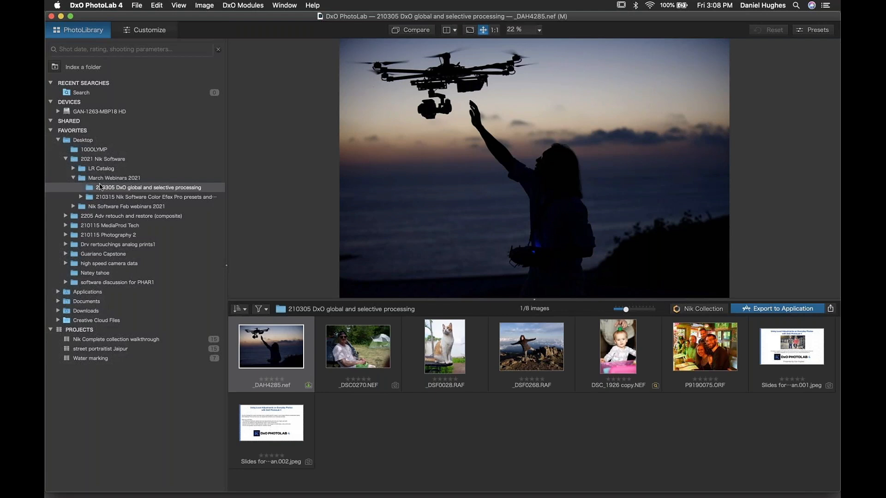
{"action": "left_click", "coordinate": [145, 34]}
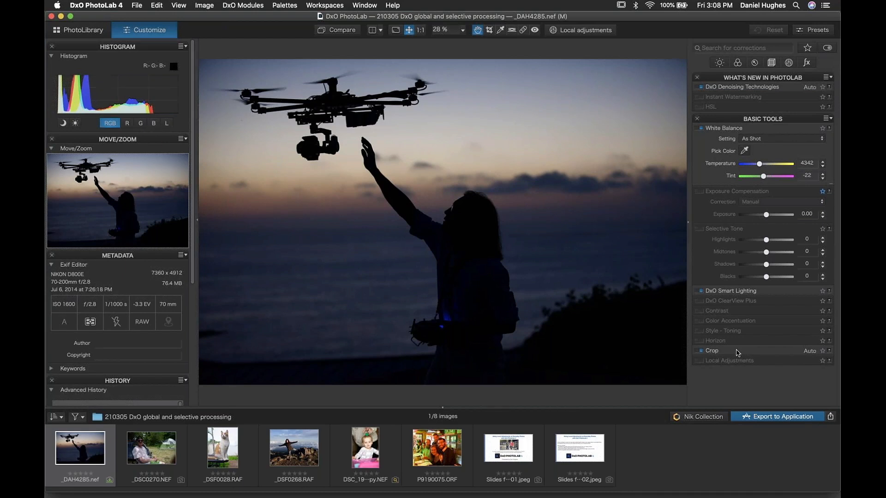
- Try a 1:1 crop aspect ratio on the drone photo and settle on 5:4
{"action": "left_click", "coordinate": [737, 353]}
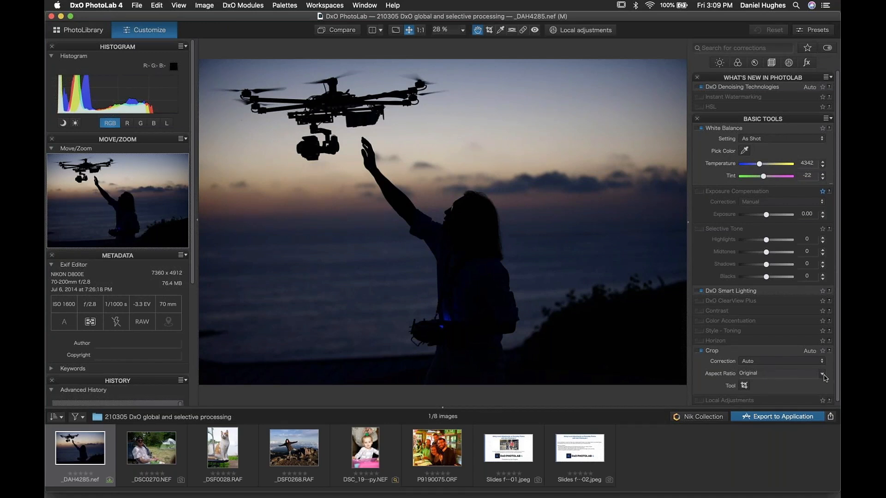
{"action": "left_click", "coordinate": [824, 375]}
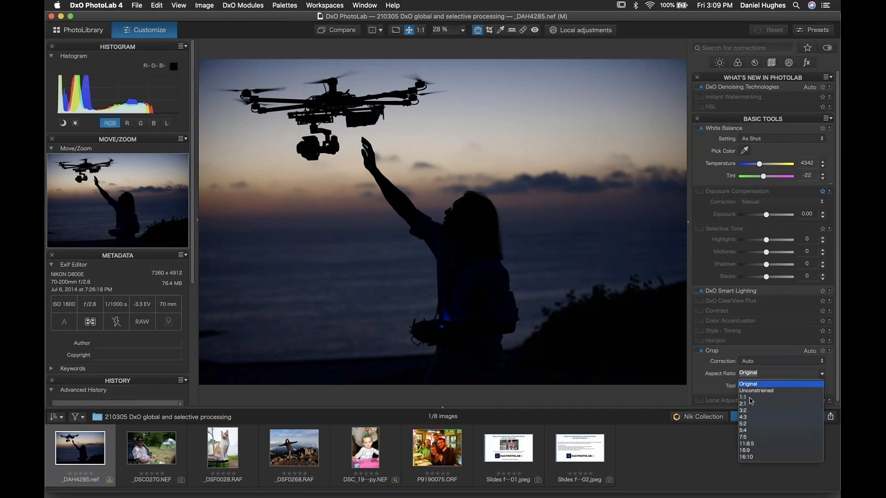
{"action": "left_click", "coordinate": [744, 397]}
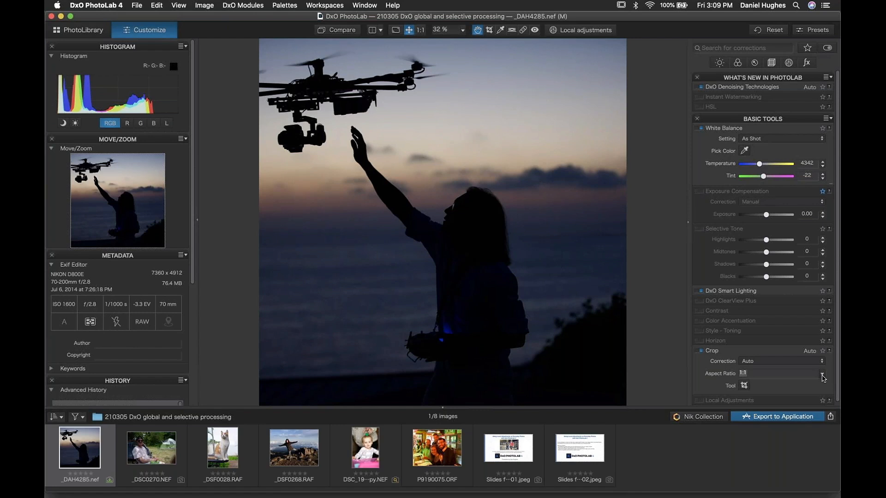
{"action": "left_click", "coordinate": [822, 375]}
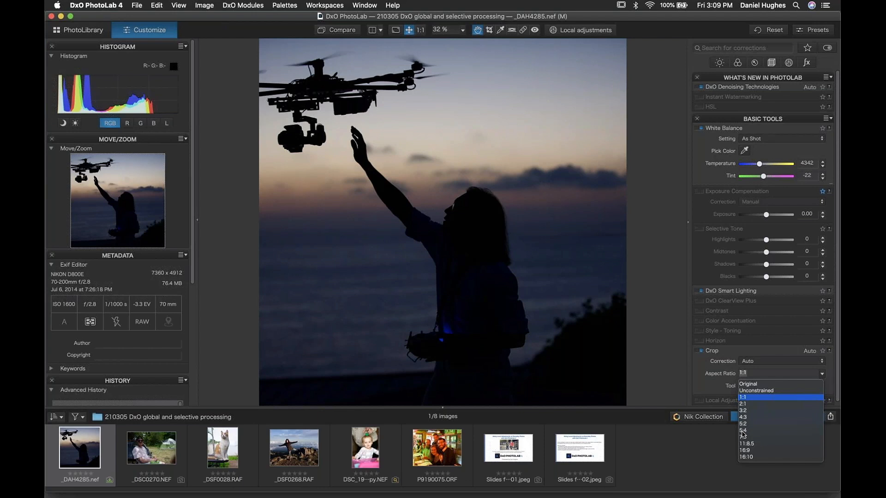
{"action": "left_click", "coordinate": [742, 432]}
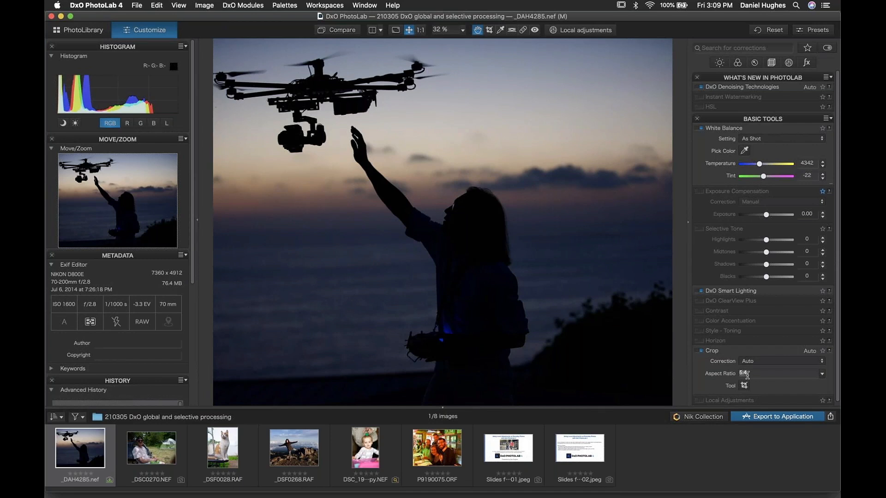
{"action": "left_click", "coordinate": [823, 375]}
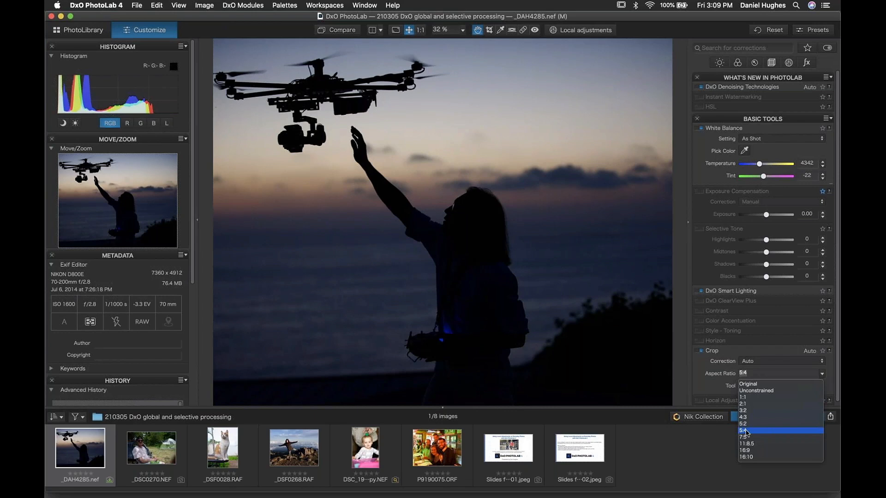
{"action": "left_click", "coordinate": [702, 369]}
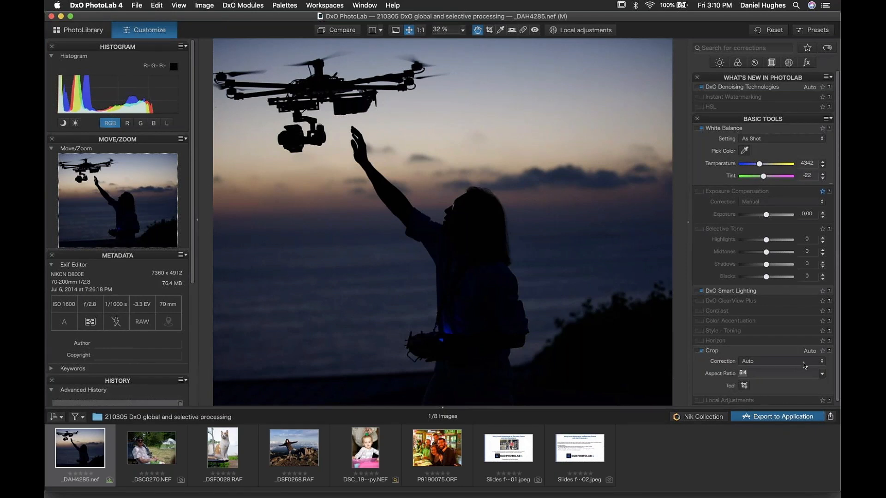
- Switch the crop to Manual, enlarge the 5:4 frame to 6140 x 4912 px near the photo's left edge, and apply it
{"action": "left_click", "coordinate": [804, 363]}
{"action": "left_click", "coordinate": [801, 369]}
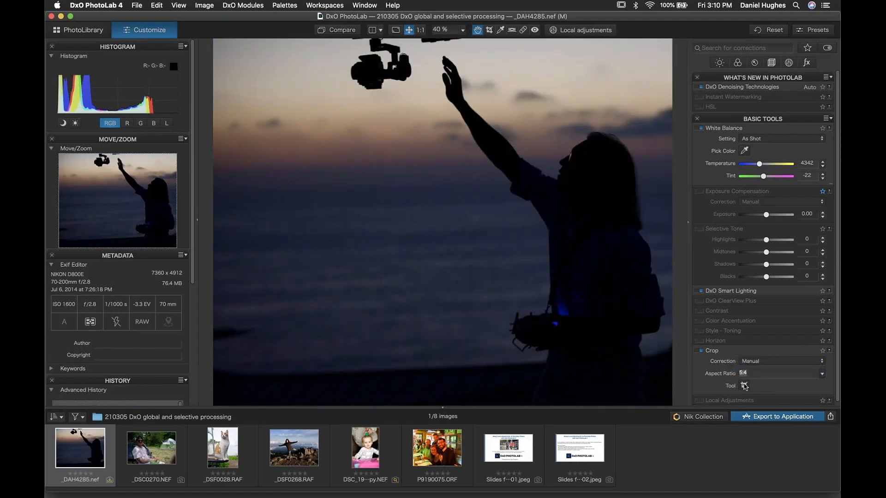
{"action": "left_click", "coordinate": [745, 387]}
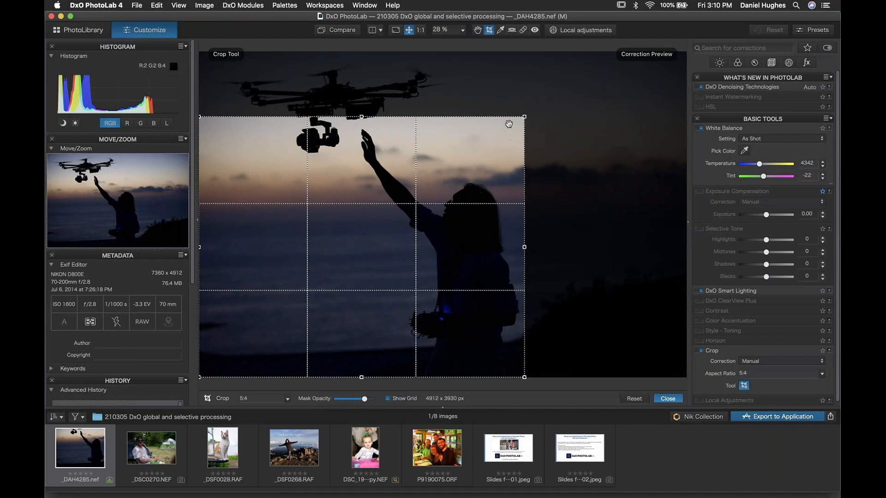
{"action": "left_click_drag", "start_coordinate": [524, 117], "coordinate": [635, 34]}
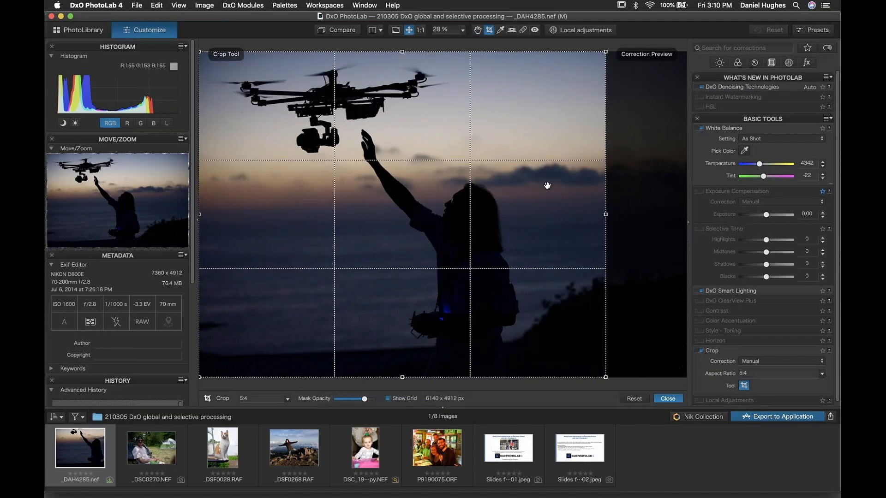
{"action": "left_click_drag", "start_coordinate": [529, 231], "coordinate": [534, 227]}
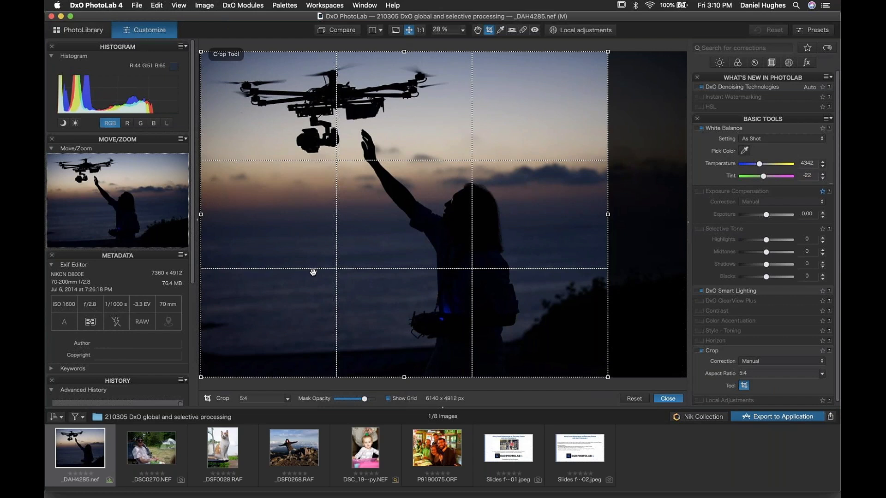
{"action": "left_click", "coordinate": [389, 399]}
{"action": "left_click", "coordinate": [389, 400]}
{"action": "left_click", "coordinate": [669, 399]}
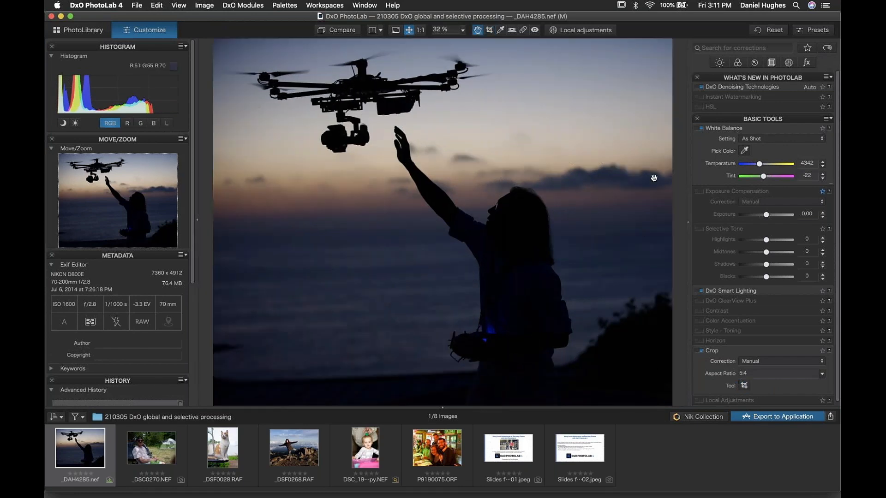
- Collapse and re-expand the Basic Tools palette and its Exposure Compensation section
{"action": "left_click", "coordinate": [721, 120]}
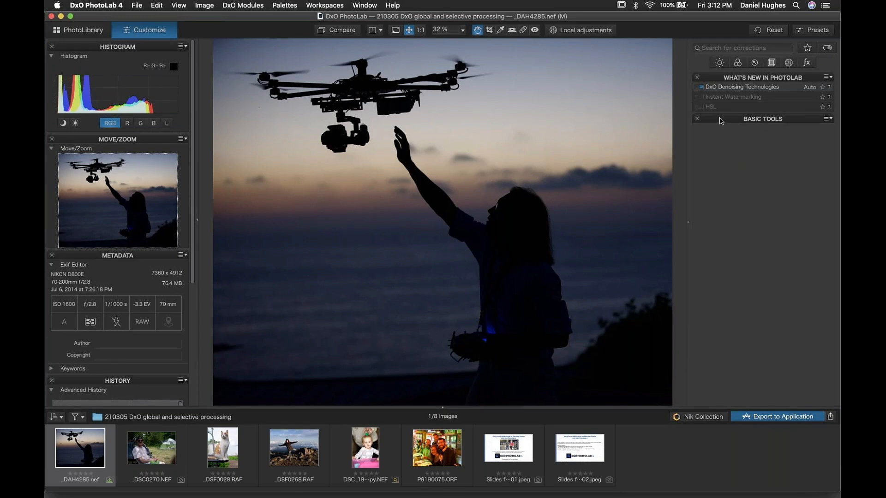
{"action": "left_click", "coordinate": [722, 120]}
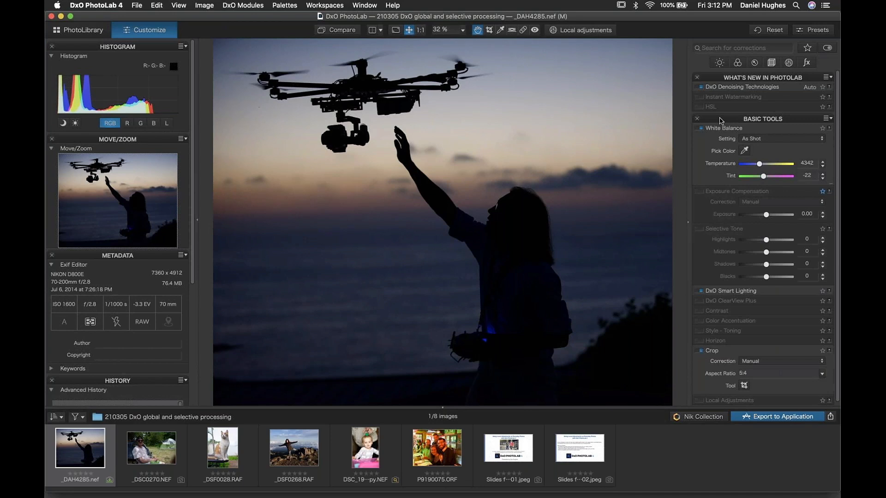
{"action": "left_click", "coordinate": [726, 192]}
{"action": "left_click", "coordinate": [726, 192]}
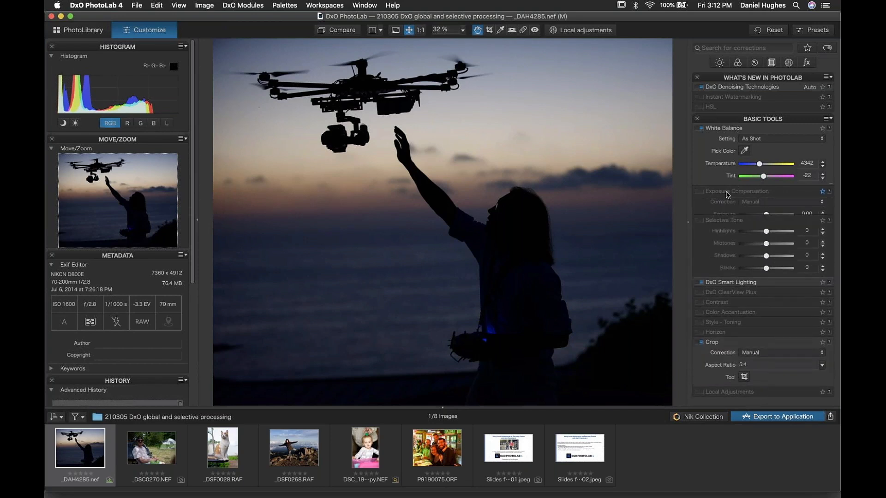
- Enable Exposure Compensation with manual correction and brighten the photo to an exposure of 0.75
{"action": "left_click", "coordinate": [700, 193]}
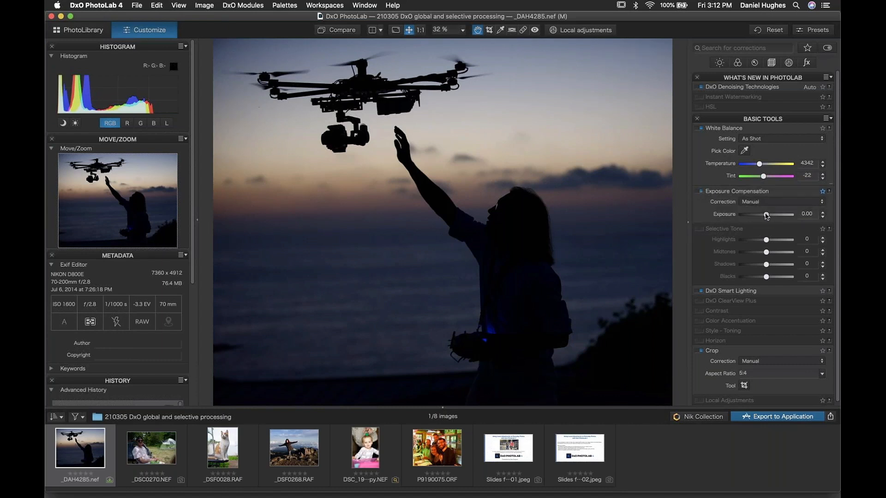
{"action": "left_click_drag", "start_coordinate": [767, 217], "coordinate": [772, 217]}
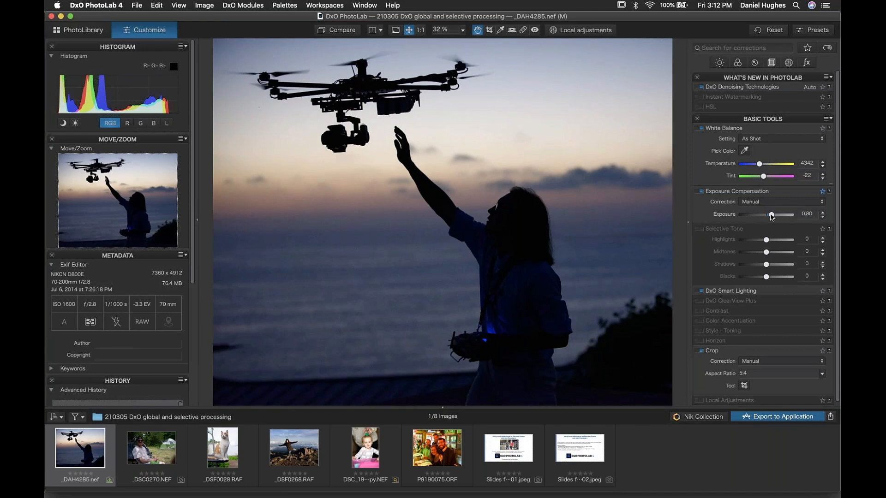
{"action": "left_click_drag", "start_coordinate": [772, 217], "coordinate": [770, 217]}
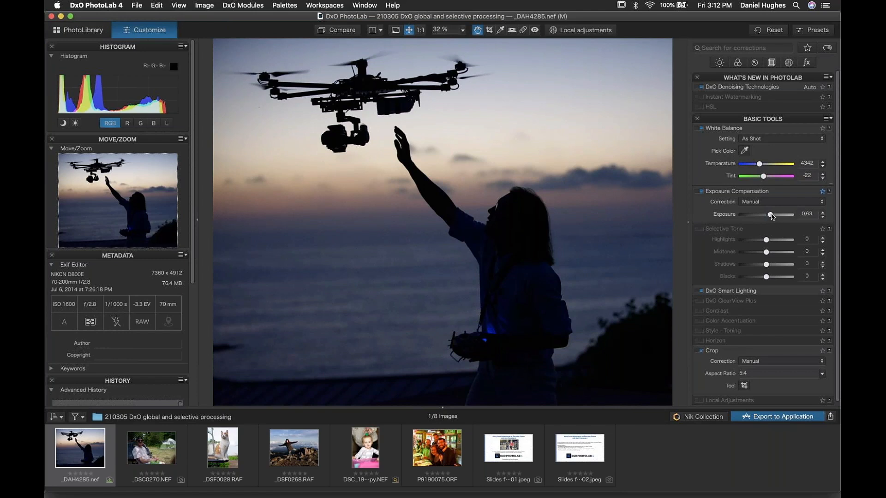
{"action": "left_click_drag", "start_coordinate": [771, 216], "coordinate": [773, 216]}
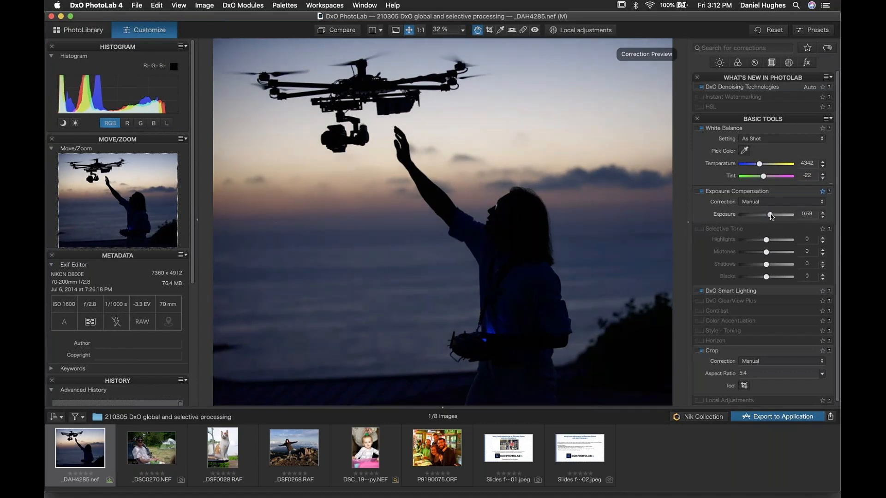
{"action": "left_click_drag", "start_coordinate": [773, 217], "coordinate": [799, 220]}
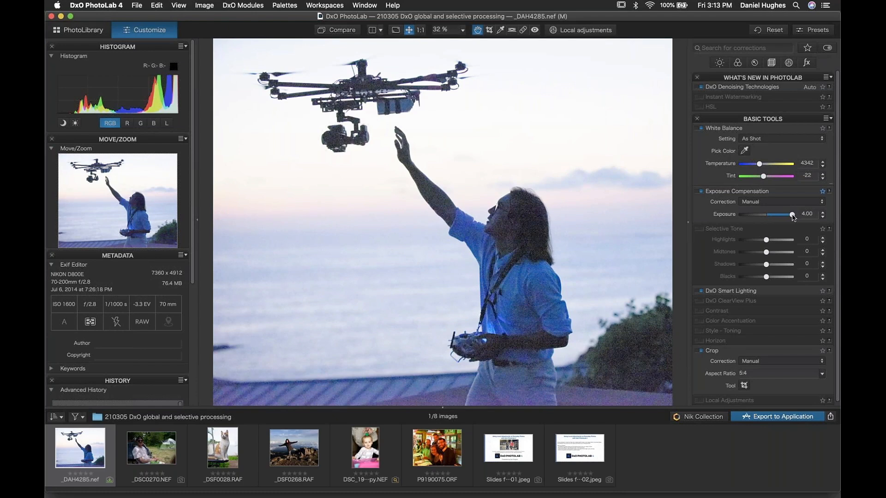
{"action": "left_click_drag", "start_coordinate": [793, 218], "coordinate": [775, 217]}
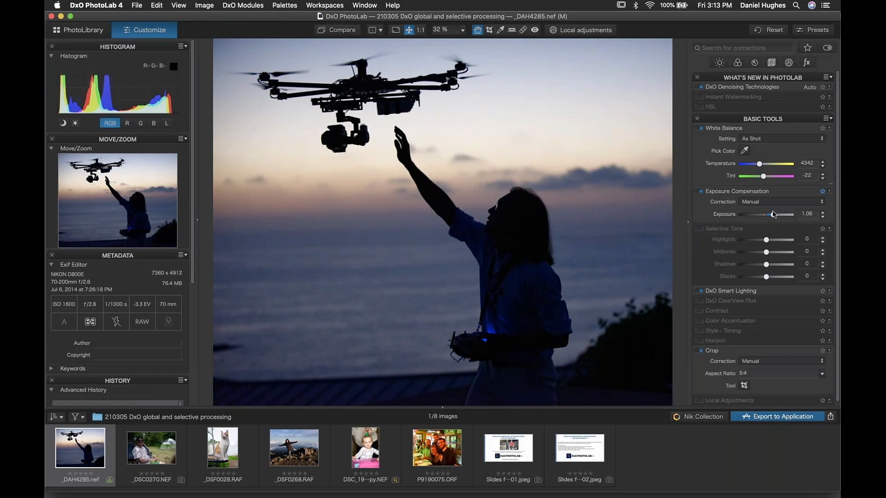
{"action": "left_click_drag", "start_coordinate": [773, 216], "coordinate": [772, 215]}
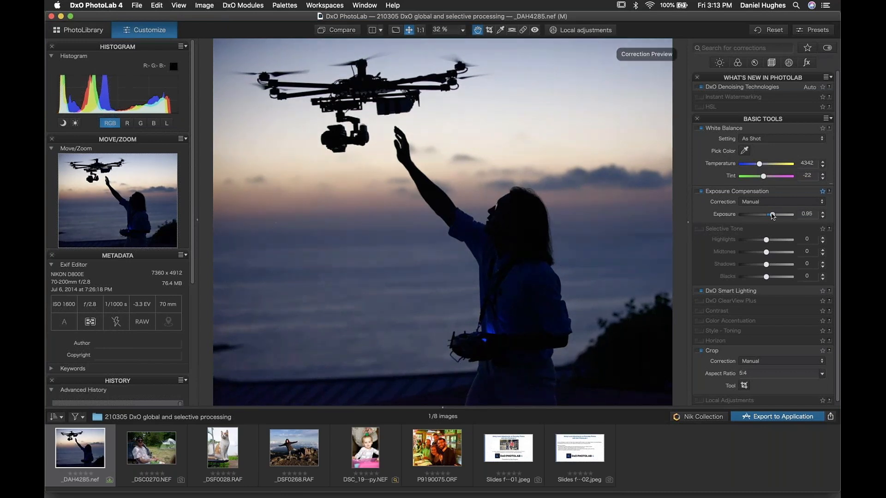
{"action": "left_click_drag", "start_coordinate": [773, 216], "coordinate": [771, 215]}
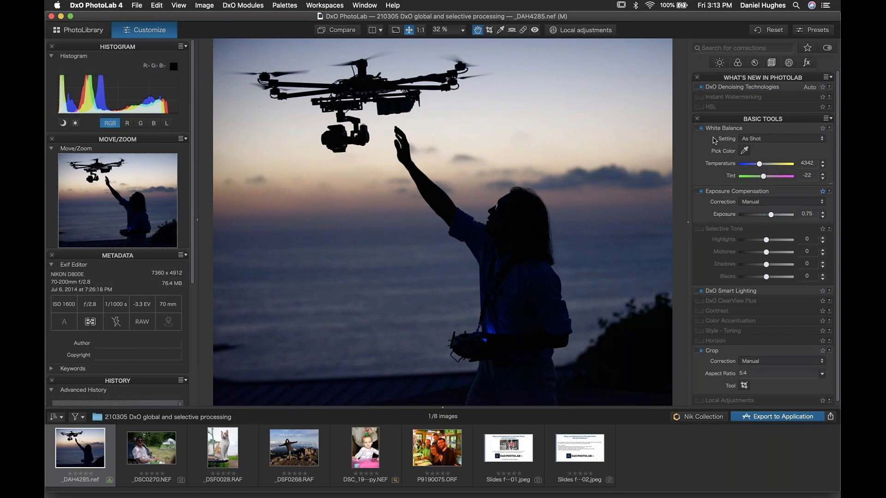
- Set the photo's white balance to the Daylight preset
{"action": "left_click", "coordinate": [821, 139]}
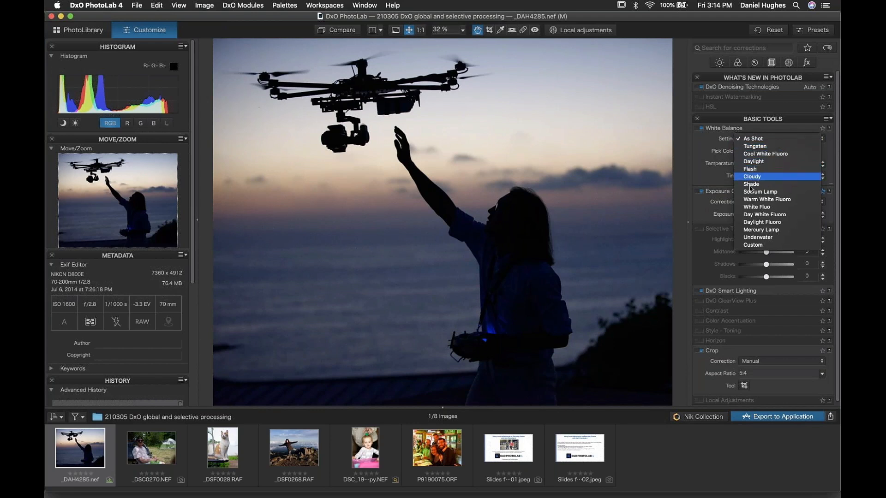
{"action": "left_click", "coordinate": [751, 162]}
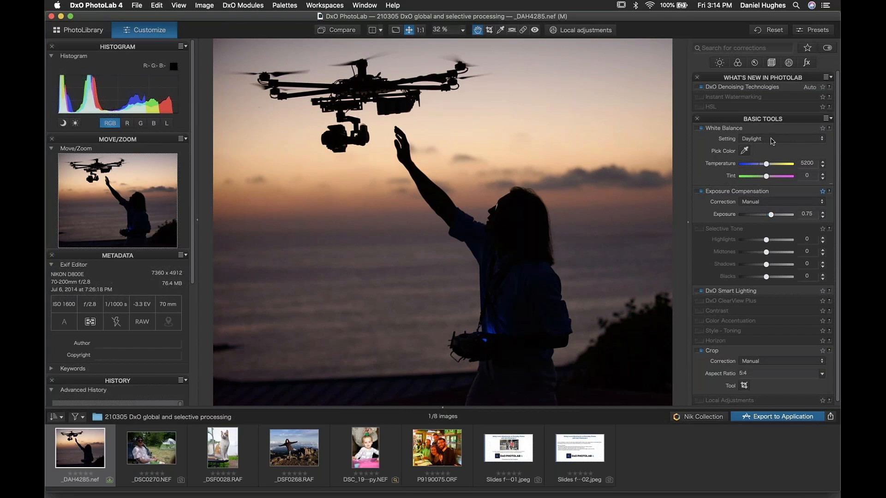
- Try the Flash and Cloudy white balance presets on the photo and return to the Daylight preset
{"action": "left_click", "coordinate": [767, 140]}
{"action": "left_click", "coordinate": [766, 147]}
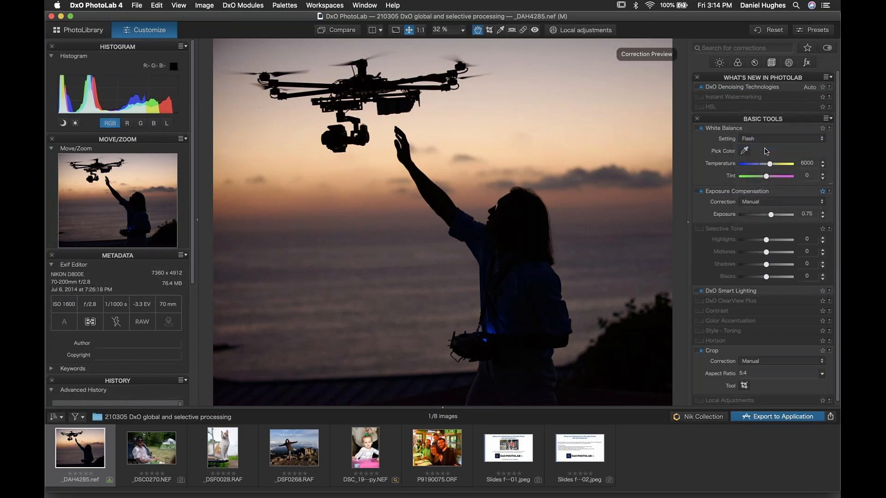
{"action": "left_click", "coordinate": [759, 140]}
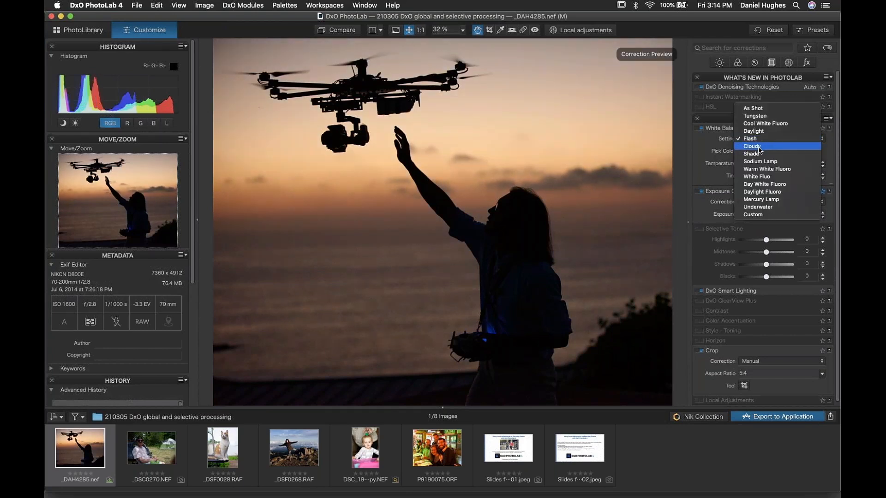
{"action": "left_click", "coordinate": [766, 146]}
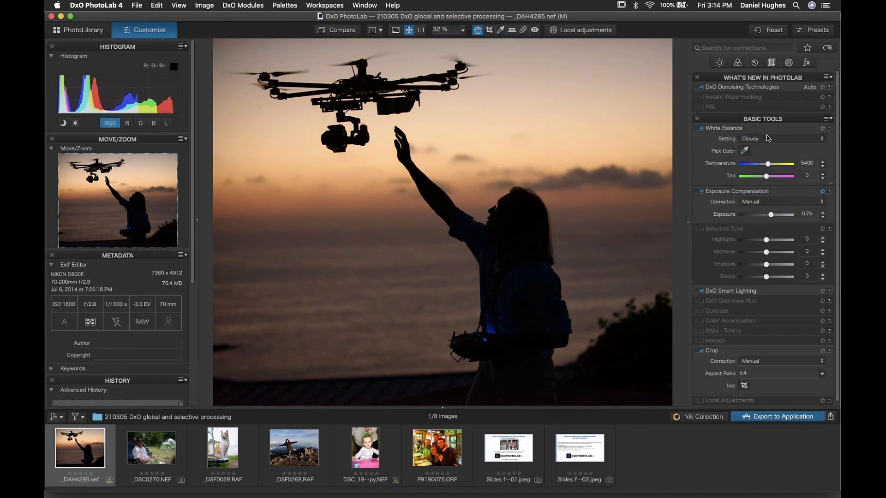
{"action": "left_click", "coordinate": [767, 138]}
{"action": "left_click", "coordinate": [757, 122]}
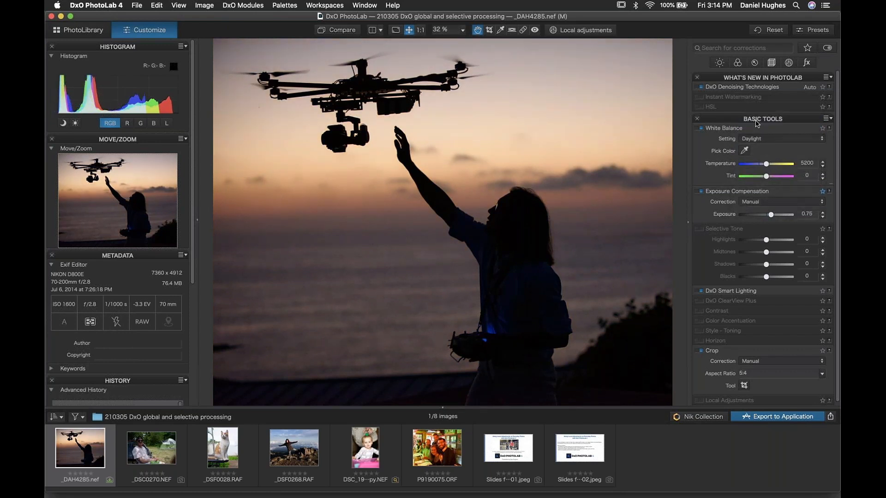
{"action": "left_click", "coordinate": [758, 139]}
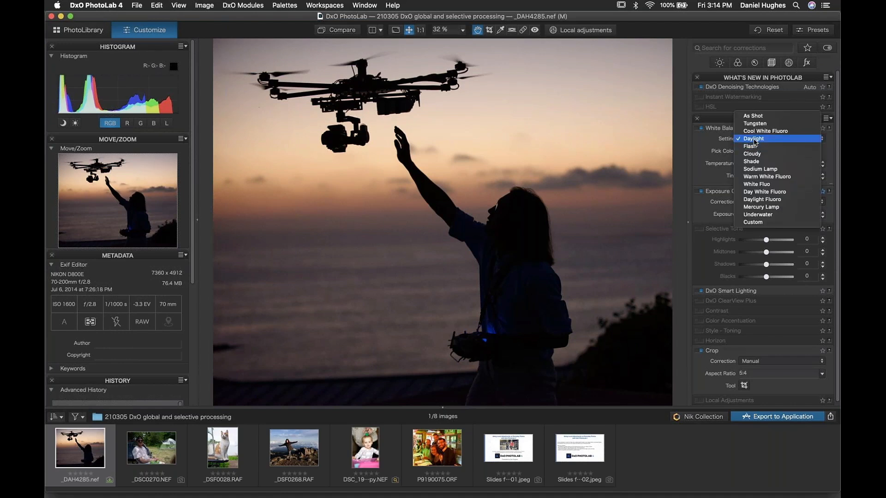
{"action": "left_click", "coordinate": [755, 139]}
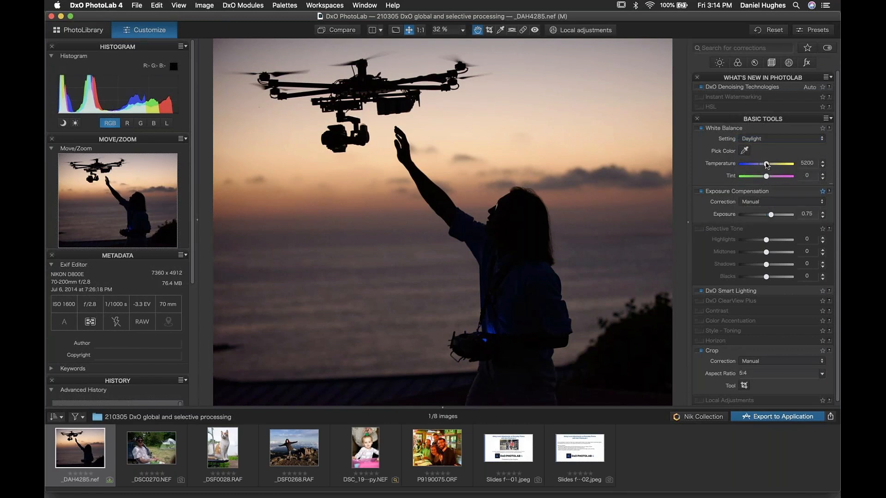
- Fine-tune the white balance to a custom temperature of 5326 and a tint of 40
{"action": "left_click_drag", "start_coordinate": [767, 178], "coordinate": [770, 178]}
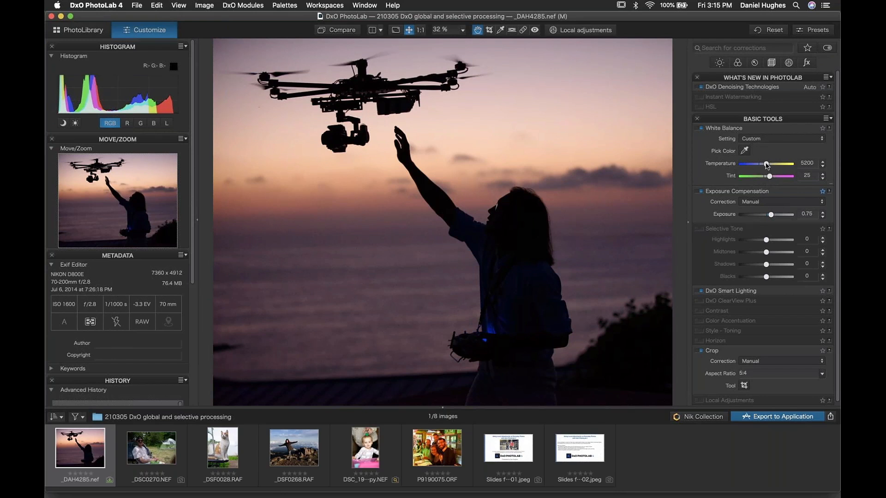
{"action": "left_click_drag", "start_coordinate": [767, 166], "coordinate": [766, 167]}
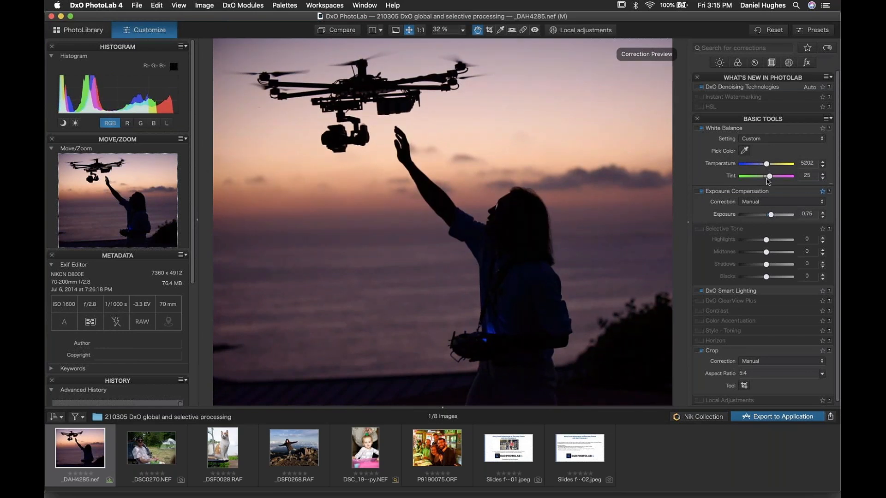
{"action": "left_click_drag", "start_coordinate": [767, 165], "coordinate": [770, 165]}
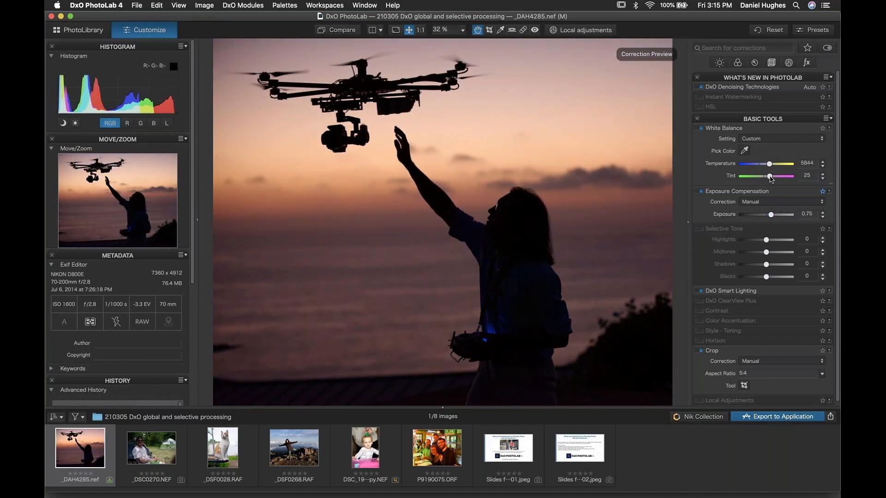
{"action": "left_click_drag", "start_coordinate": [771, 179], "coordinate": [768, 165]}
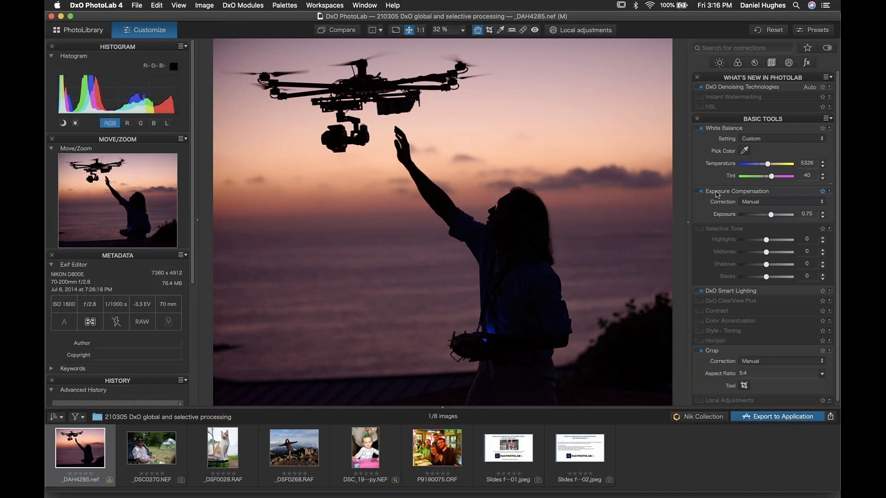
- Add a graduated filter in Local Adjustments over the sky, running from the drone's rotor level down to the woman's shoulder
{"action": "left_click", "coordinate": [567, 31]}
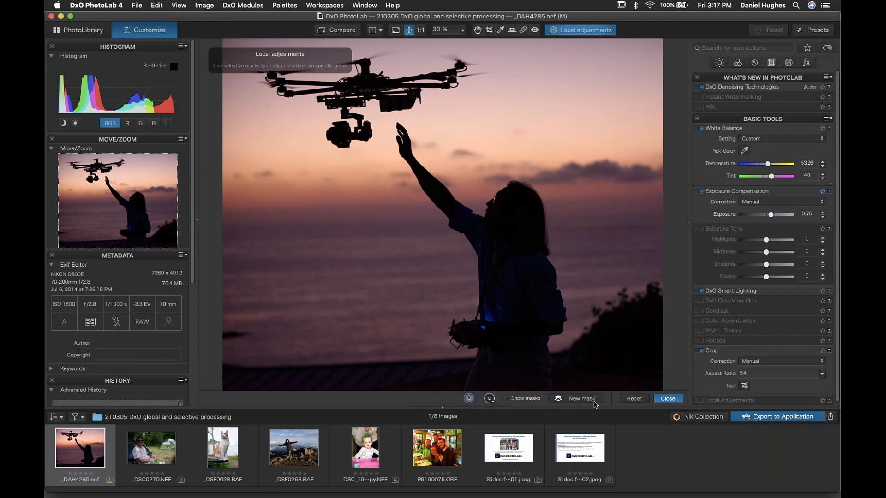
{"action": "left_click", "coordinate": [490, 400]}
{"action": "right_click", "coordinate": [482, 119]}
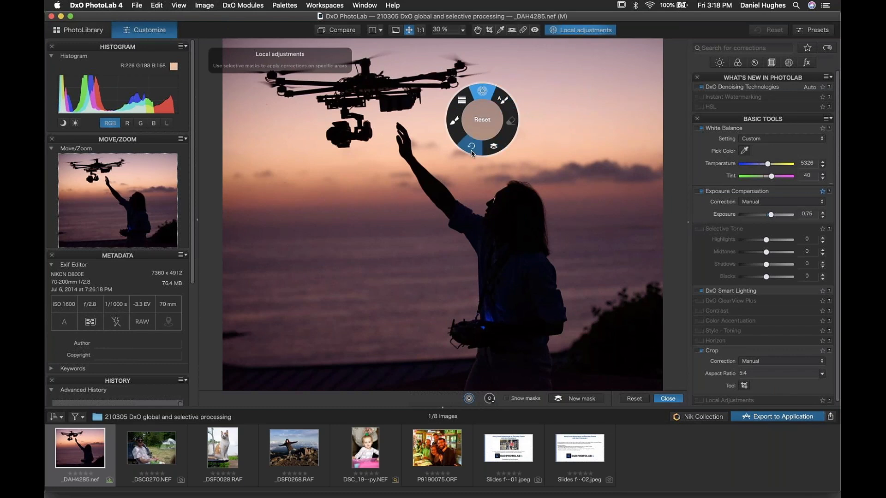
{"action": "left_click", "coordinate": [462, 102]}
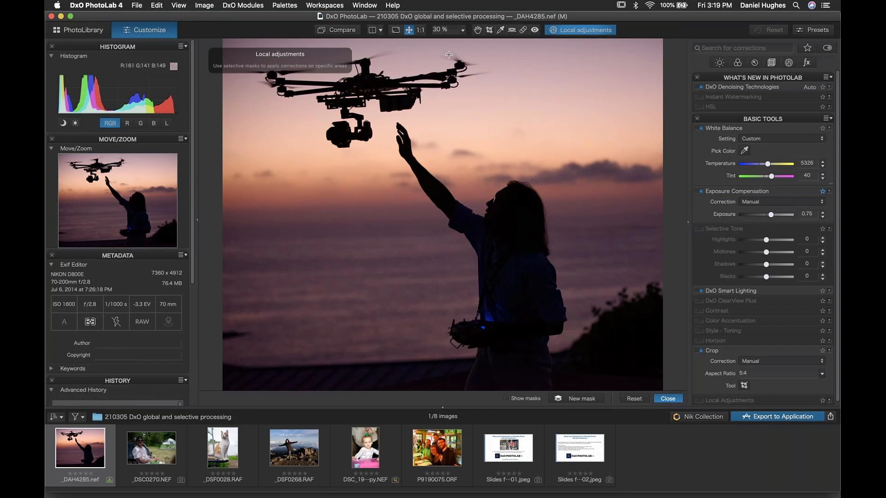
{"action": "left_click_drag", "start_coordinate": [449, 54], "coordinate": [453, 277]}
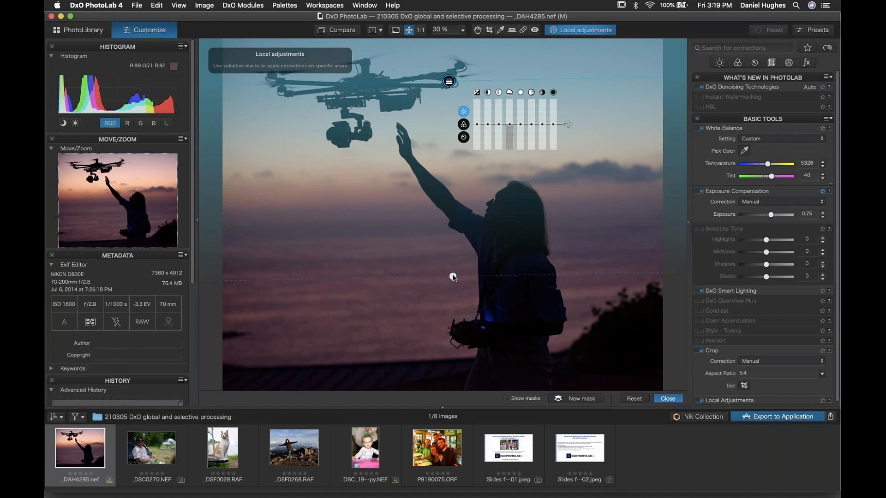
{"action": "left_click_drag", "start_coordinate": [454, 278], "coordinate": [470, 194]}
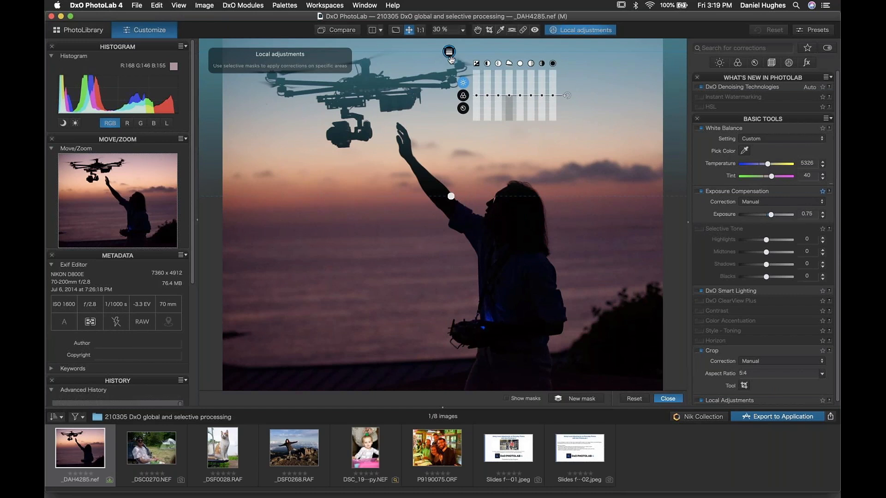
- Look through the graduated filter's Light, Color and Detail correction sliders
{"action": "left_click", "coordinate": [462, 95]}
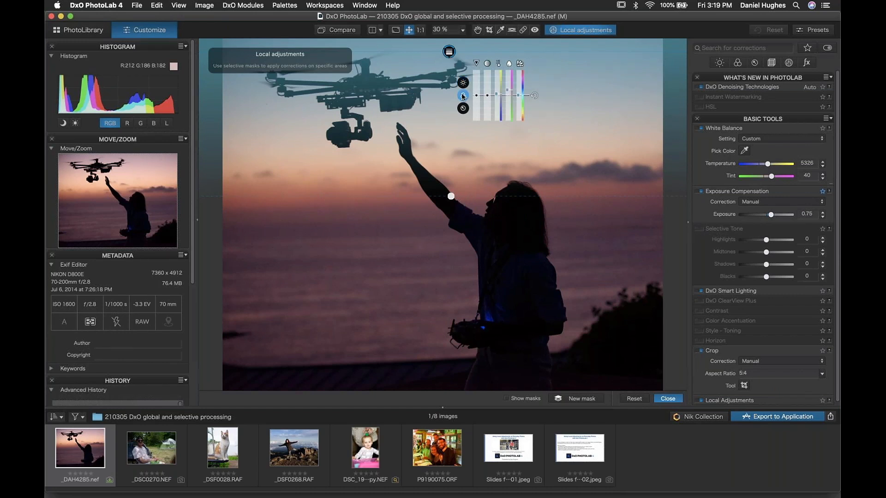
{"action": "left_click", "coordinate": [463, 109]}
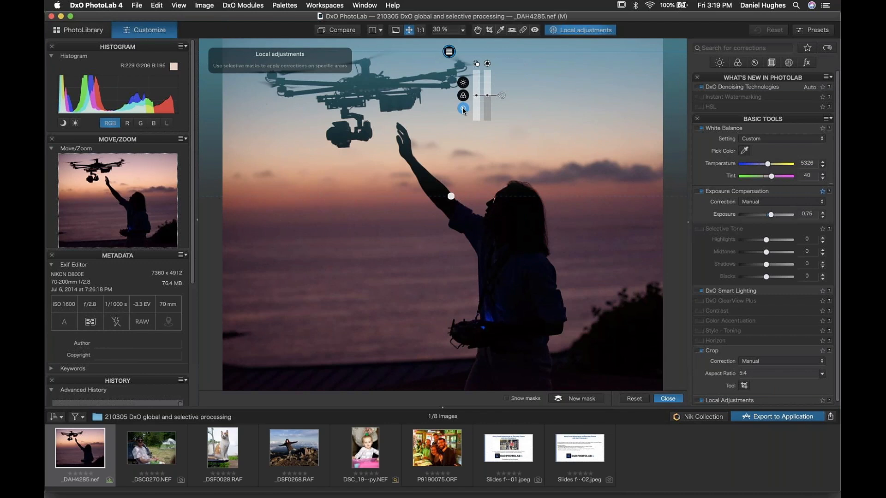
{"action": "left_click", "coordinate": [463, 96]}
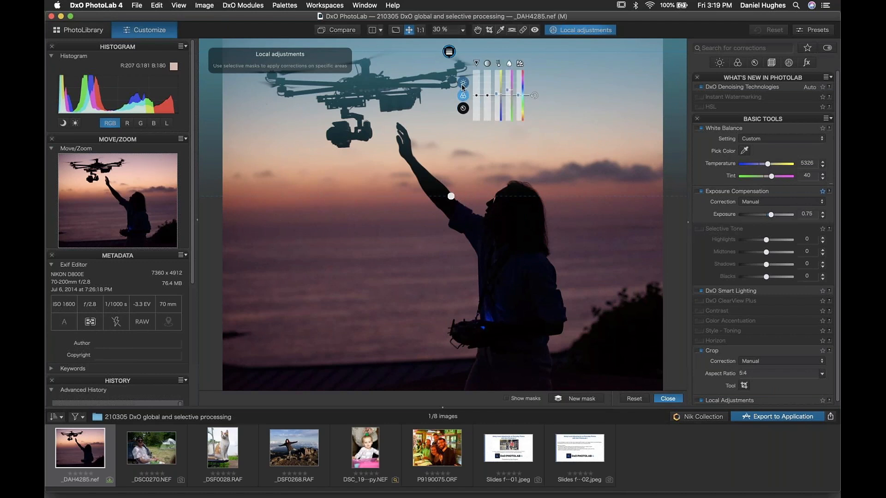
{"action": "left_click", "coordinate": [462, 83]}
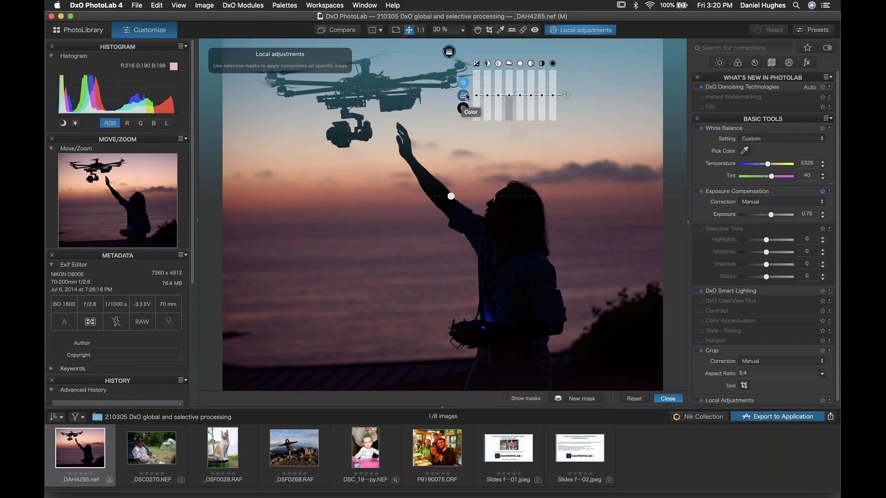
{"action": "left_click", "coordinate": [464, 95]}
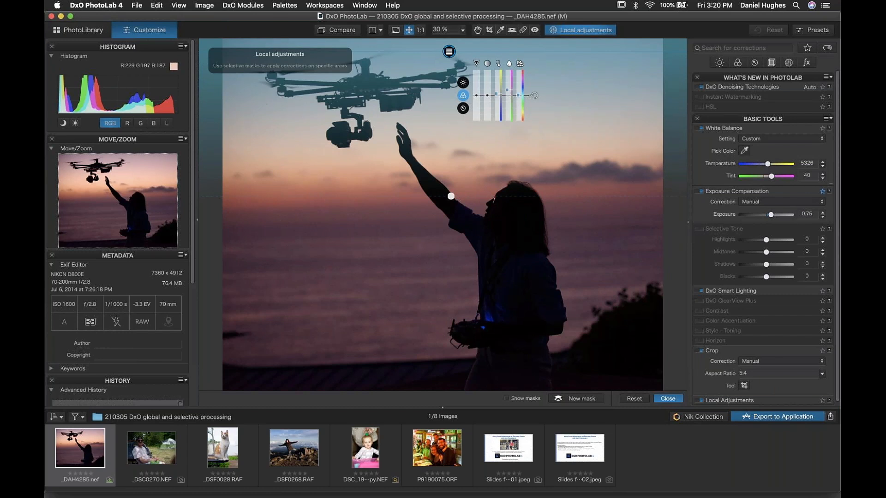
{"action": "left_click", "coordinate": [464, 109]}
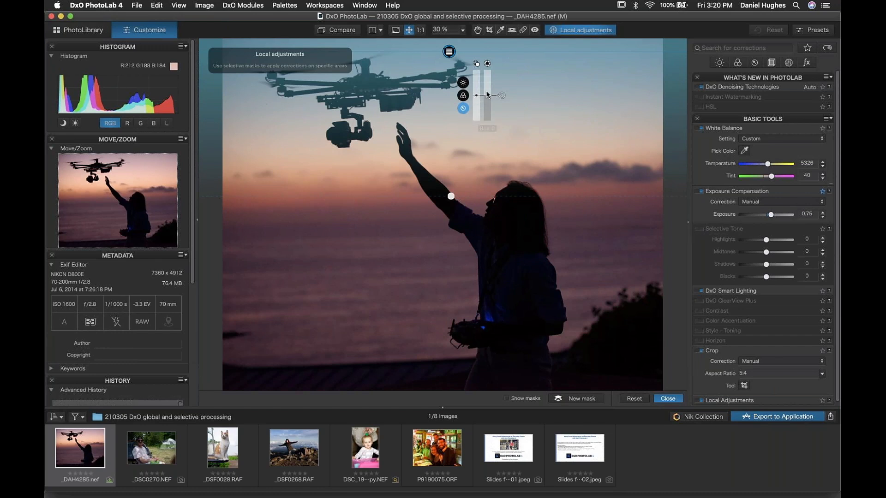
{"action": "left_click", "coordinate": [463, 95]}
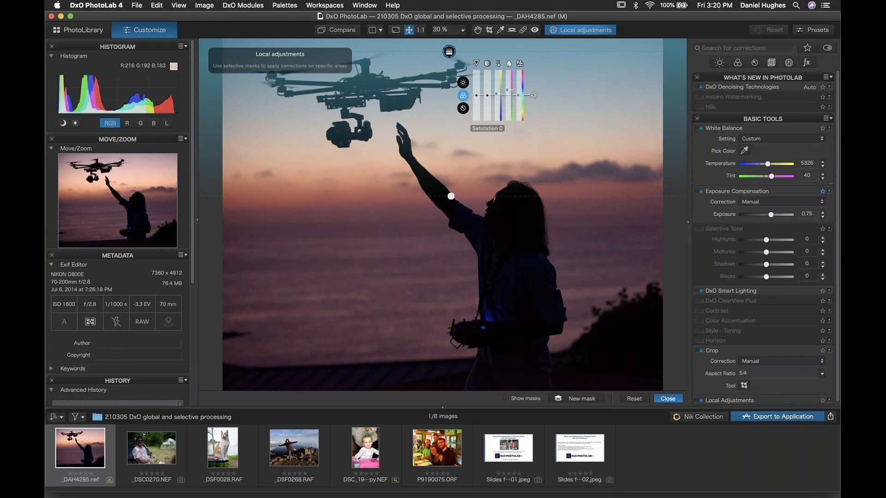
{"action": "left_click", "coordinate": [463, 83]}
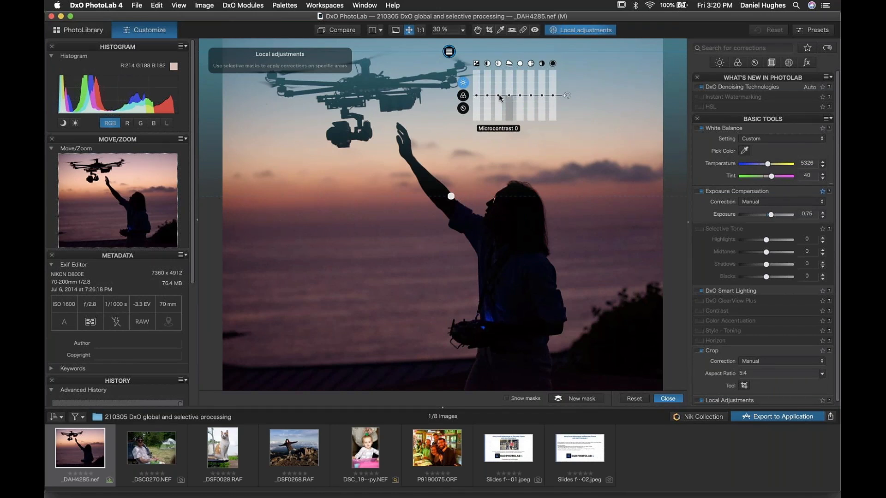
- Cool the graduated filter's temperature to about 3446, slightly lower its tint, and close Local Adjustments
{"action": "left_click", "coordinate": [463, 96]}
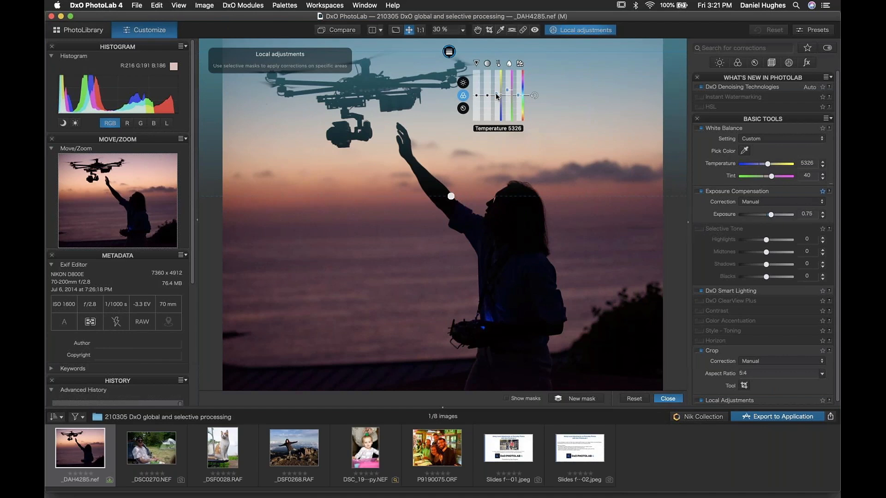
{"action": "mouse_move", "coordinate": [496, 96]}
{"action": "left_mouse_down"}
{"action": "mouse_move", "coordinate": [498, 129]}
{"action": "mouse_move", "coordinate": [496, 111]}
{"action": "left_mouse_up"}
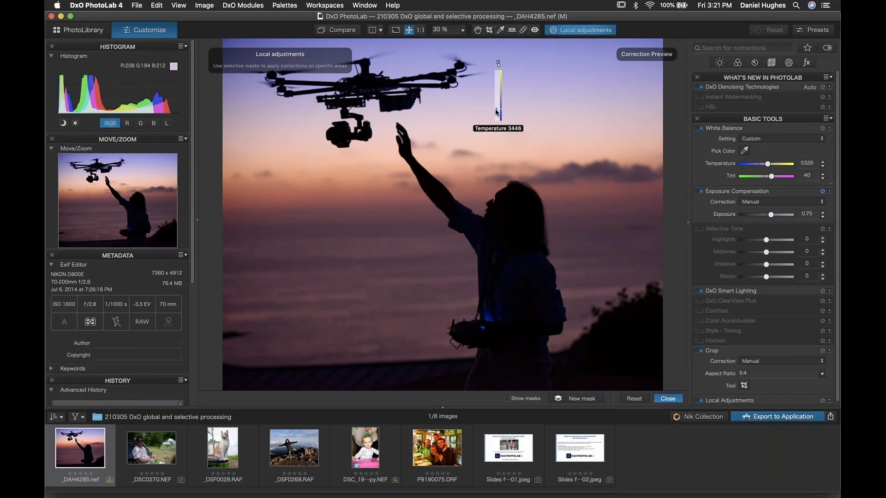
{"action": "left_click_drag", "start_coordinate": [497, 111], "coordinate": [496, 111]}
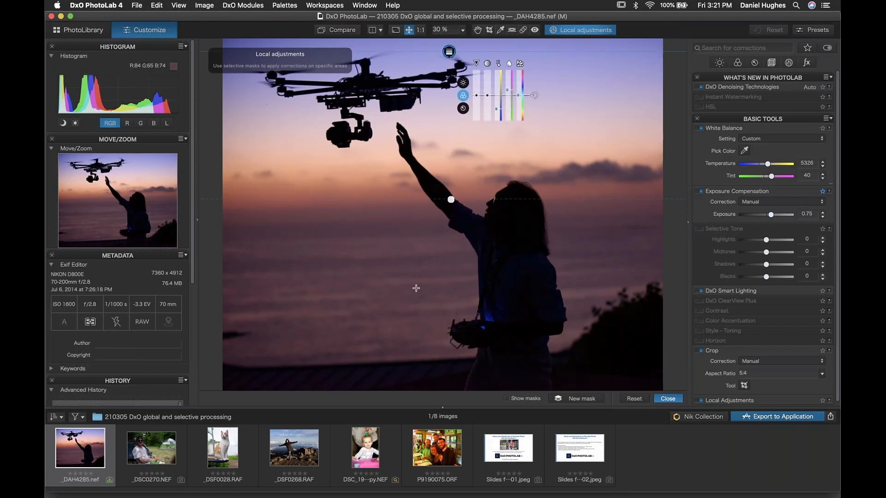
{"action": "mouse_move", "coordinate": [507, 92]}
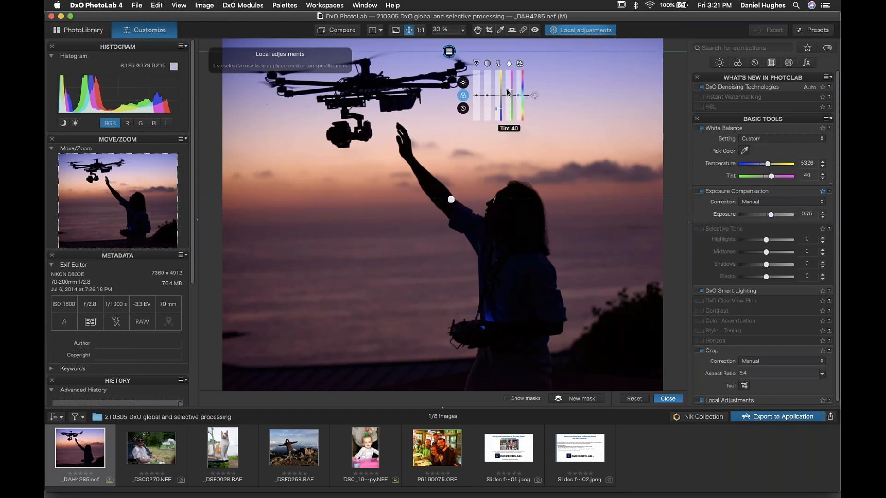
{"action": "left_click_drag", "start_coordinate": [507, 92], "coordinate": [508, 95]}
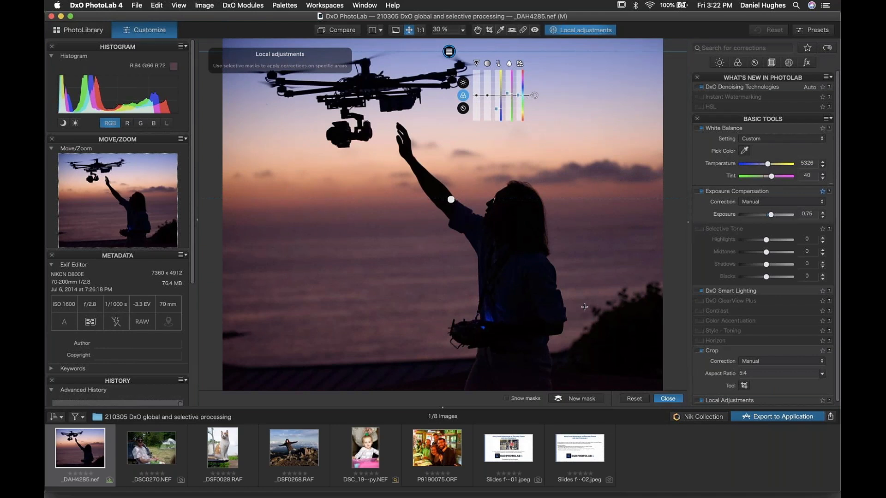
{"action": "left_click", "coordinate": [668, 400]}
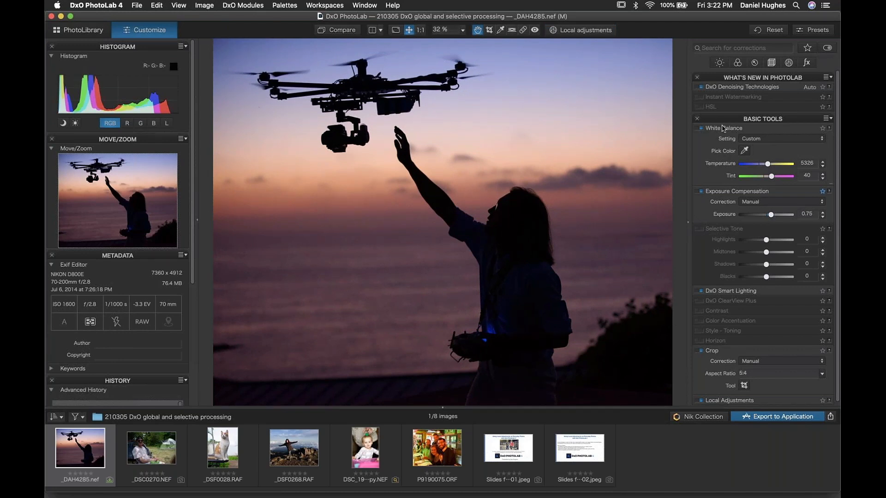
- Collapse the White Balance, Exposure Compensation and Selective Tone sections of the Basic Tools palette
{"action": "left_click", "coordinate": [723, 129]}
{"action": "left_click", "coordinate": [724, 138]}
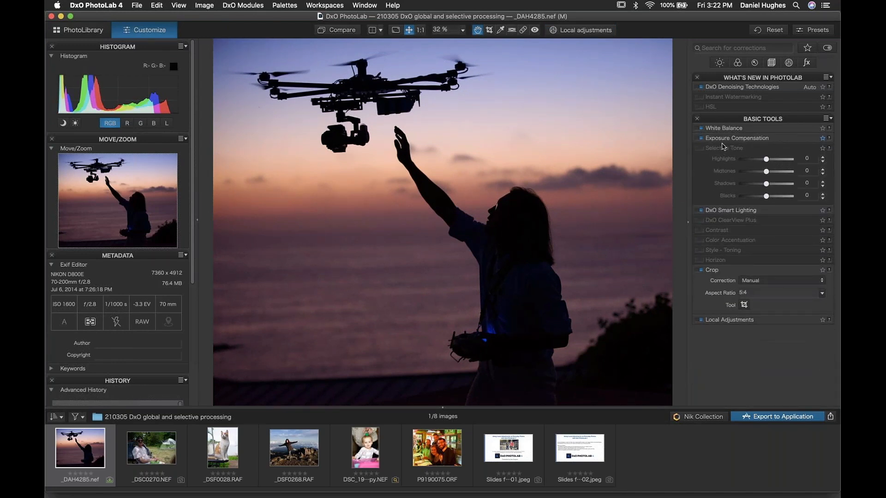
{"action": "left_click", "coordinate": [722, 141]}
{"action": "left_click", "coordinate": [722, 140]}
{"action": "left_click", "coordinate": [723, 150]}
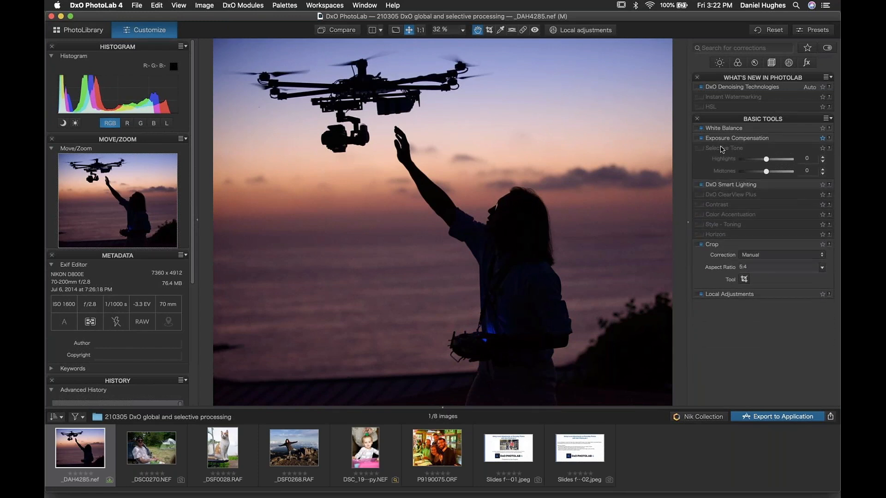
{"action": "left_click", "coordinate": [725, 159]}
{"action": "left_click", "coordinate": [725, 160]}
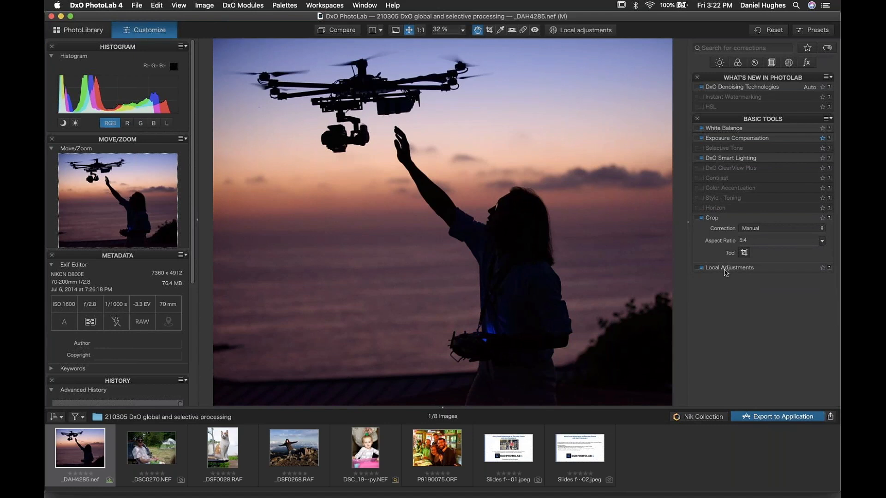
- Expand the Local Adjustments section and switch its correction off and on to compare the sky with and without the graduated filter
{"action": "left_click", "coordinate": [728, 268]}
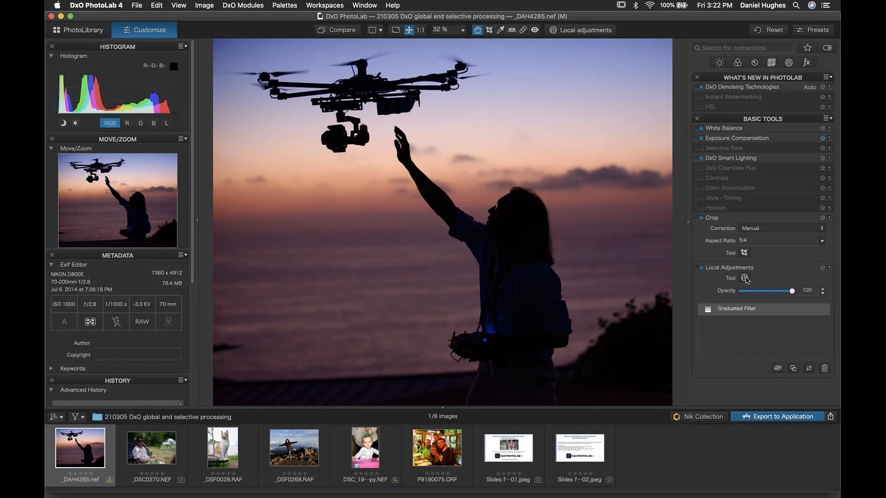
{"action": "left_click", "coordinate": [701, 268]}
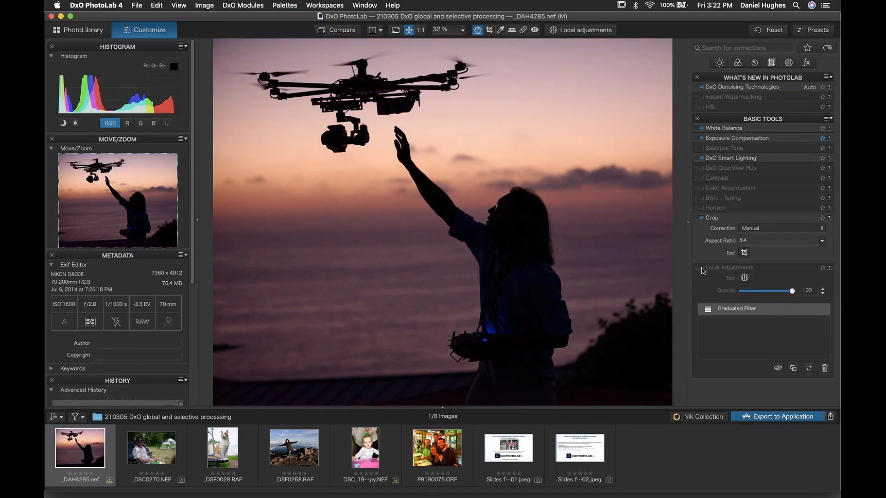
{"action": "left_click", "coordinate": [701, 269]}
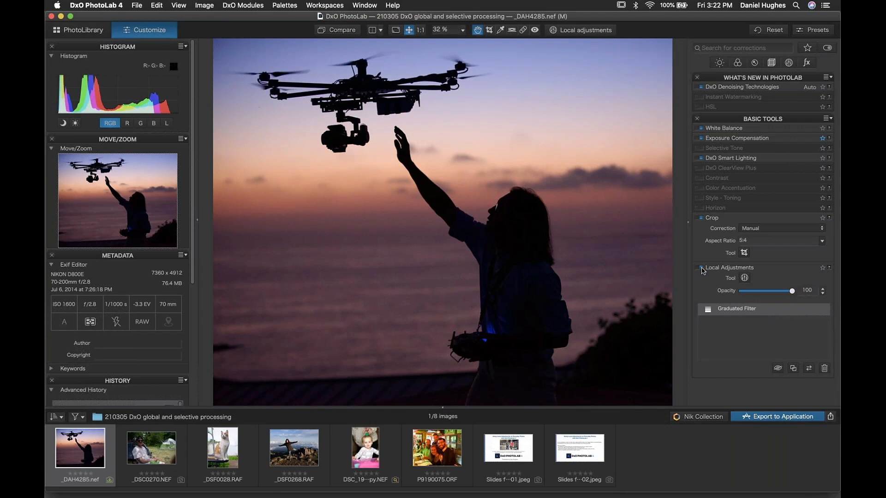
- Toggle the Local Adjustments correction off and on once more to judge the graduated filter's effect on the drone photo
{"action": "left_click", "coordinate": [701, 269]}
{"action": "left_click", "coordinate": [701, 269]}
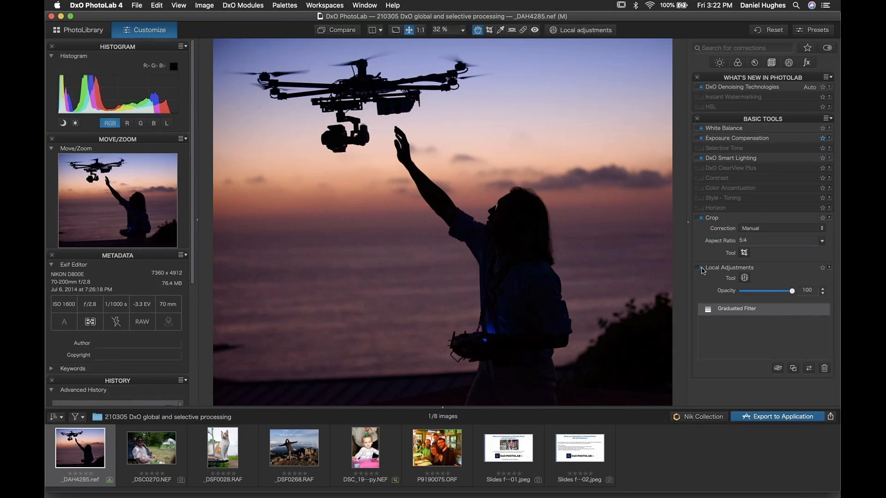
- Open the campsite portrait _DSC0270.NEF and compare it with its uncorrected version
{"action": "left_click", "coordinate": [151, 454]}
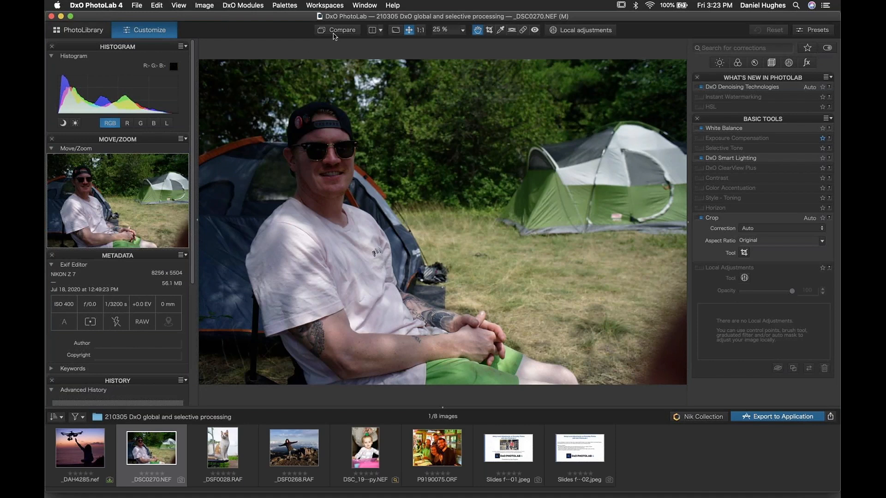
{"action": "left_click", "coordinate": [335, 30]}
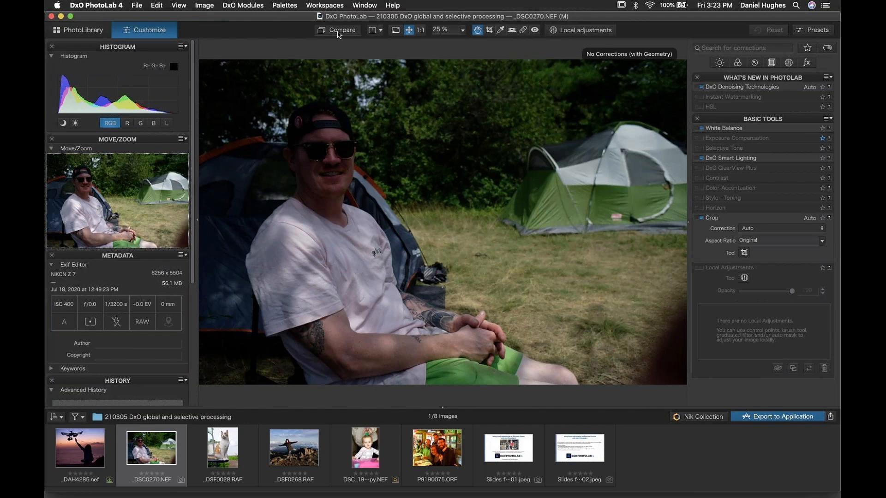
{"action": "left_click", "coordinate": [339, 33]}
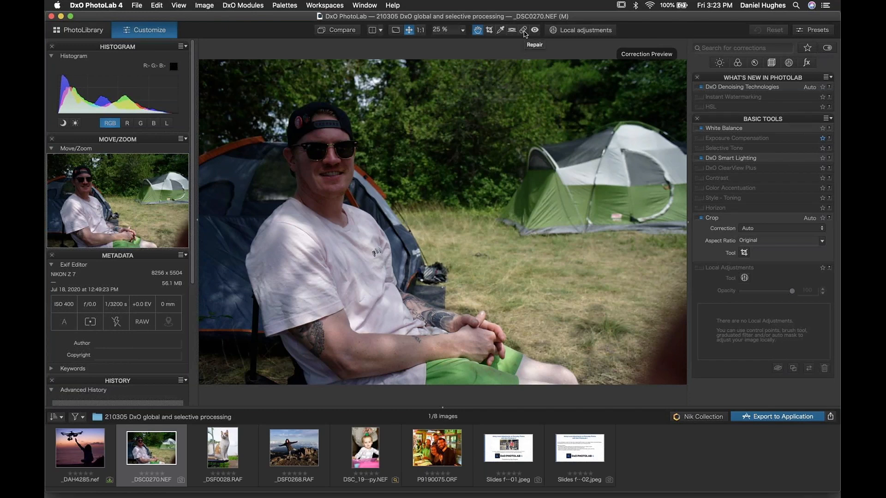
- Using the Repair tool in Clone mode with a size 112 brush, paint over the dark blur in the photo's lower-right corner
{"action": "left_click", "coordinate": [523, 30]}
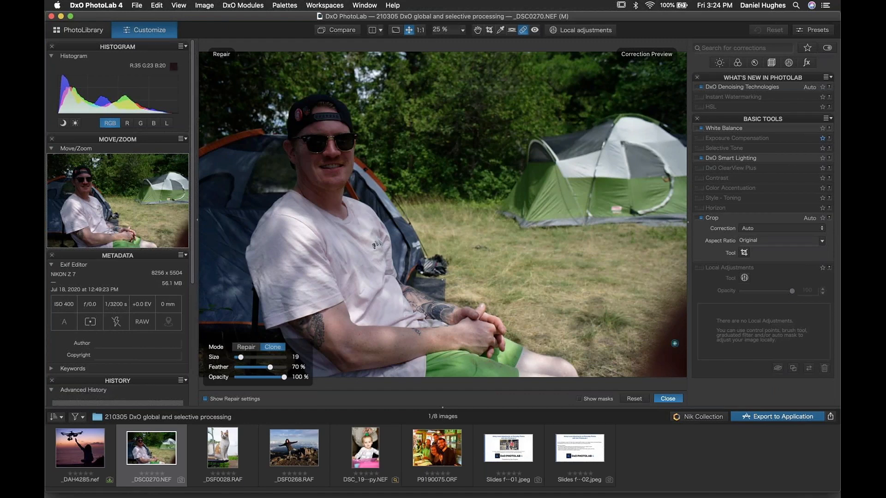
{"action": "left_click_drag", "start_coordinate": [240, 357], "coordinate": [263, 357]}
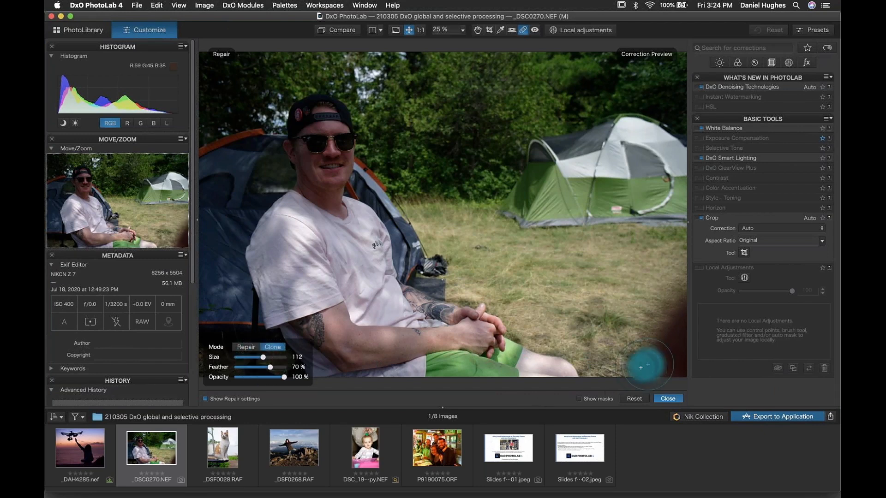
{"action": "mouse_move", "coordinate": [636, 370]}
{"action": "left_mouse_down"}
{"action": "mouse_move", "coordinate": [644, 330]}
{"action": "mouse_move", "coordinate": [675, 283]}
{"action": "mouse_move", "coordinate": [679, 305]}
{"action": "mouse_move", "coordinate": [657, 369]}
{"action": "mouse_move", "coordinate": [683, 347]}
{"action": "mouse_move", "coordinate": [684, 367]}
{"action": "left_mouse_up"}
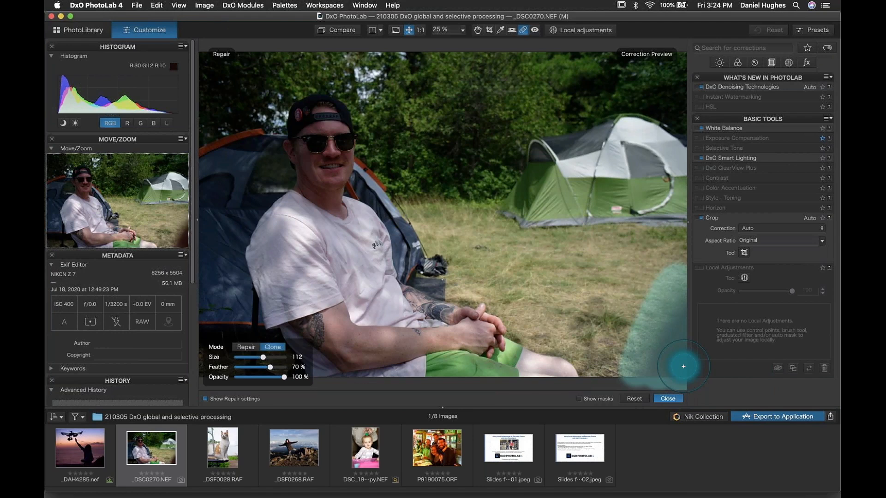
{"action": "left_click_drag", "start_coordinate": [684, 366], "coordinate": [683, 366]}
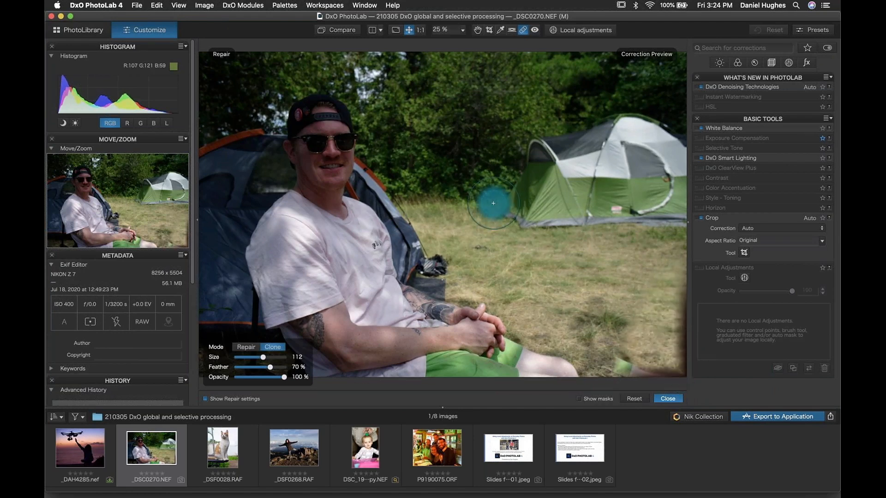
- Switch the brush to Repair mode and paint over the remaining dark edge and blotches in the lower-right grass
{"action": "left_click", "coordinate": [246, 347]}
{"action": "left_click_drag", "start_coordinate": [609, 364], "coordinate": [682, 379]}
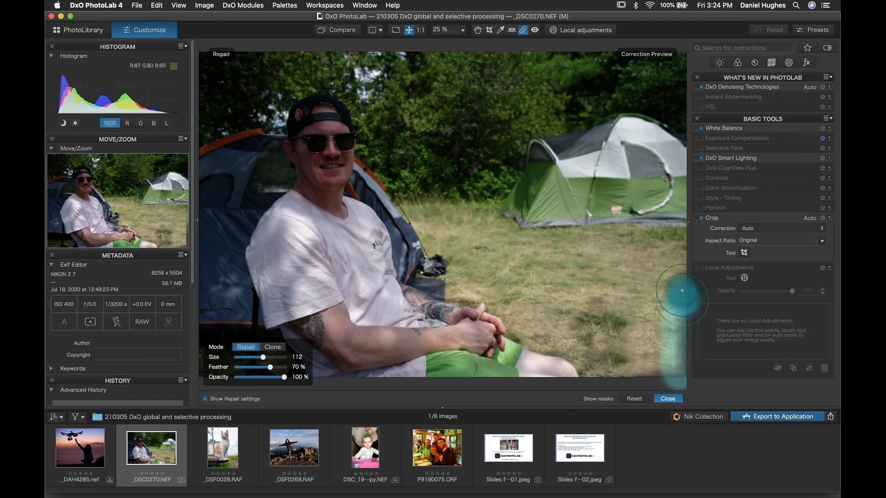
{"action": "left_click", "coordinate": [640, 338]}
{"action": "left_click_drag", "start_coordinate": [635, 370], "coordinate": [673, 369]}
{"action": "left_click", "coordinate": [526, 299]}
{"action": "left_click", "coordinate": [597, 332]}
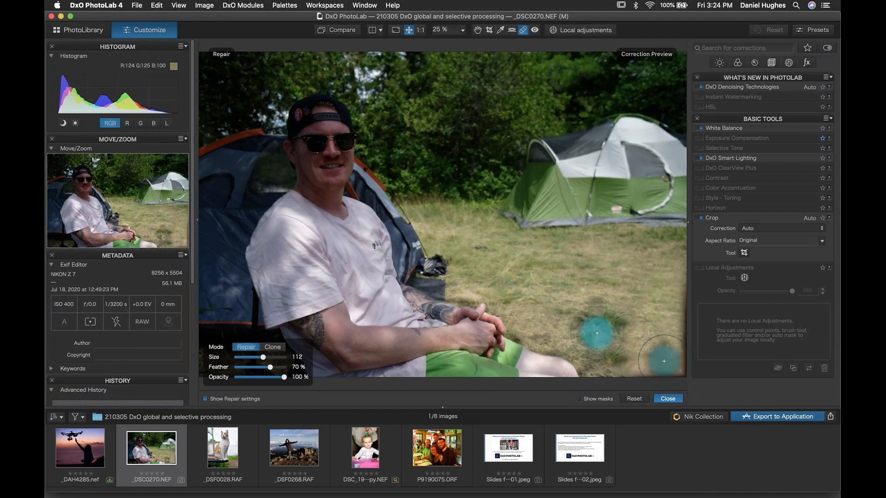
{"action": "left_click", "coordinate": [273, 348]}
{"action": "left_click", "coordinate": [246, 347]}
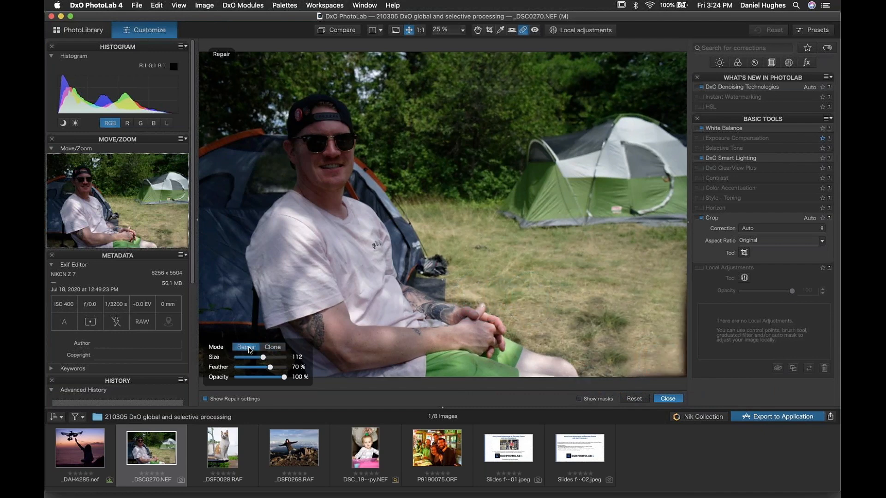
{"action": "left_click", "coordinate": [683, 364]}
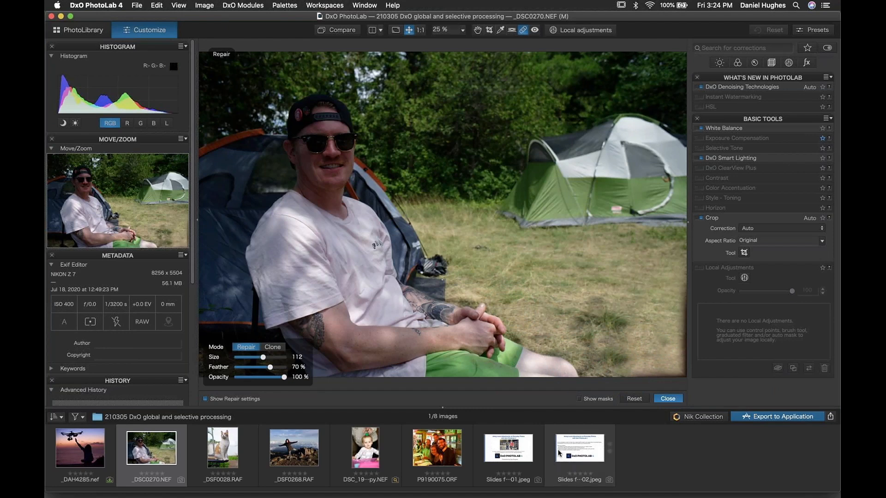
- Try to clone grass over the logo on the green tent with a size 44 brush, and undo it
{"action": "mouse_move", "coordinate": [516, 453]}
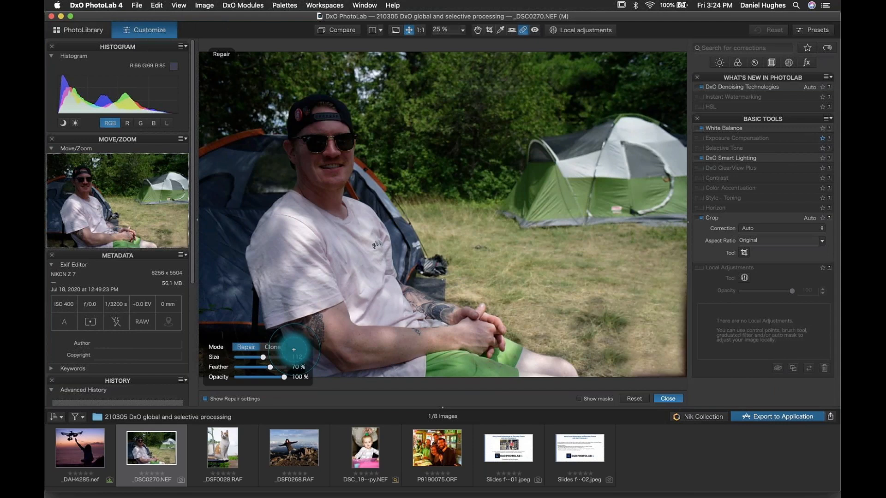
{"action": "left_click", "coordinate": [273, 346]}
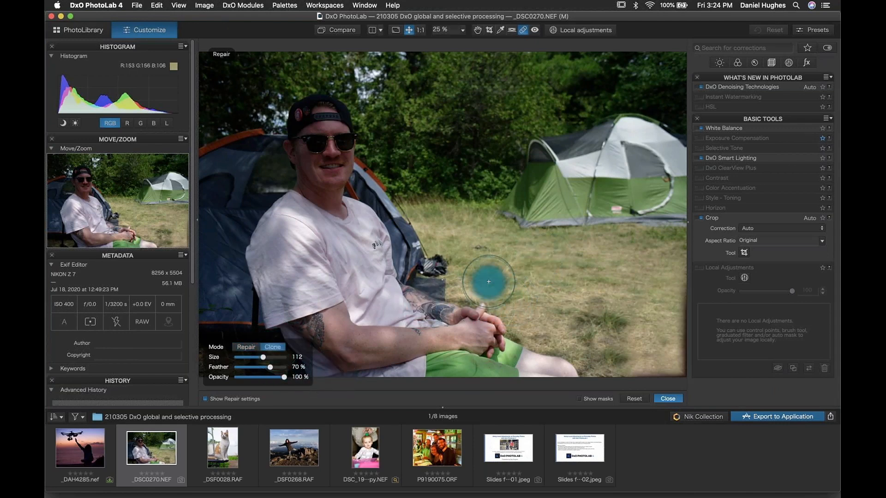
{"action": "left_click_drag", "start_coordinate": [263, 357], "coordinate": [247, 358]}
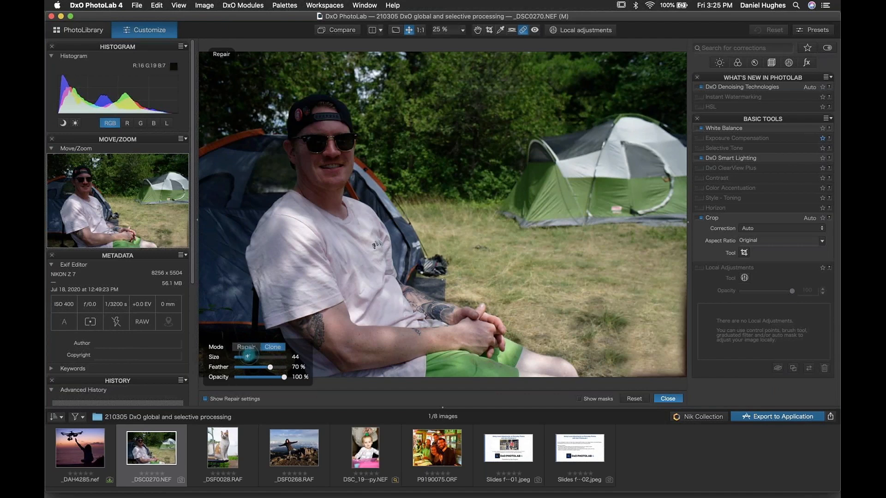
{"action": "left_click", "coordinate": [475, 249]}
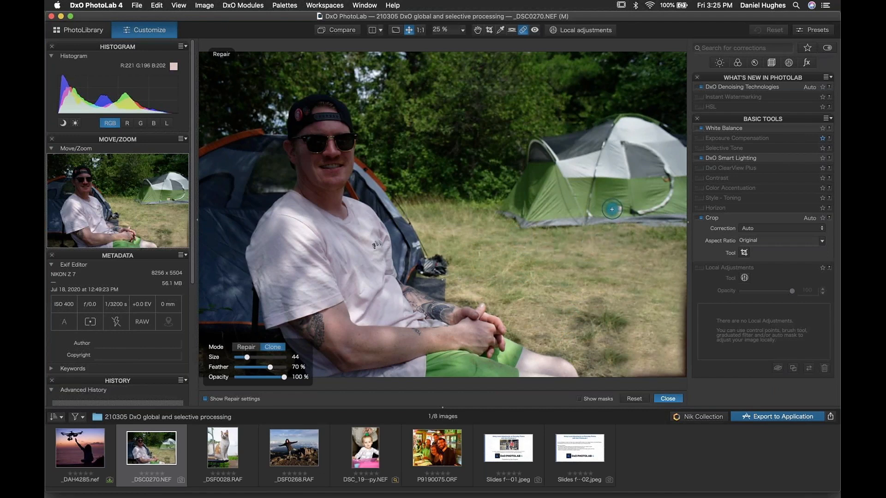
{"action": "left_click", "coordinate": [618, 211]}
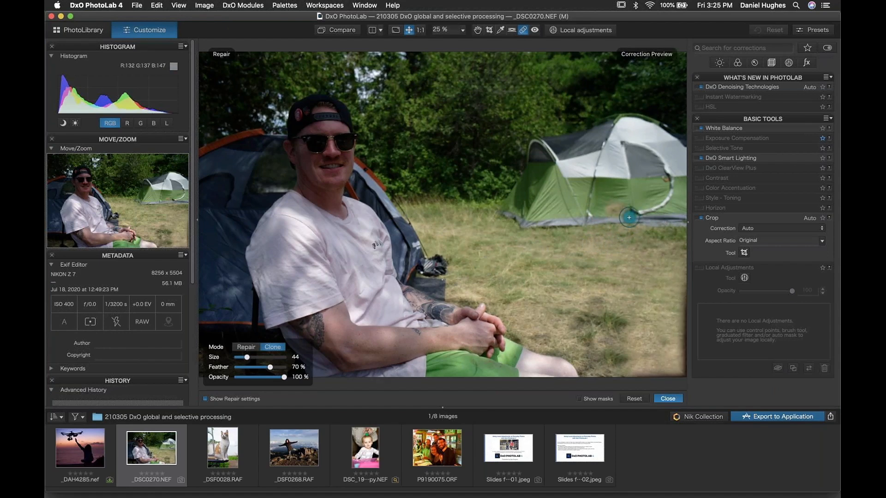
{"action": "left_click", "coordinate": [603, 266]}
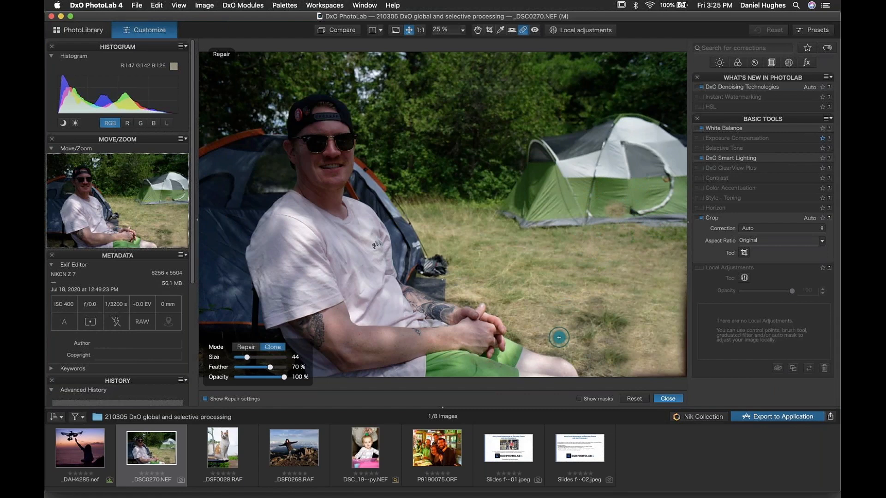
{"action": "key", "text": "super+z"}
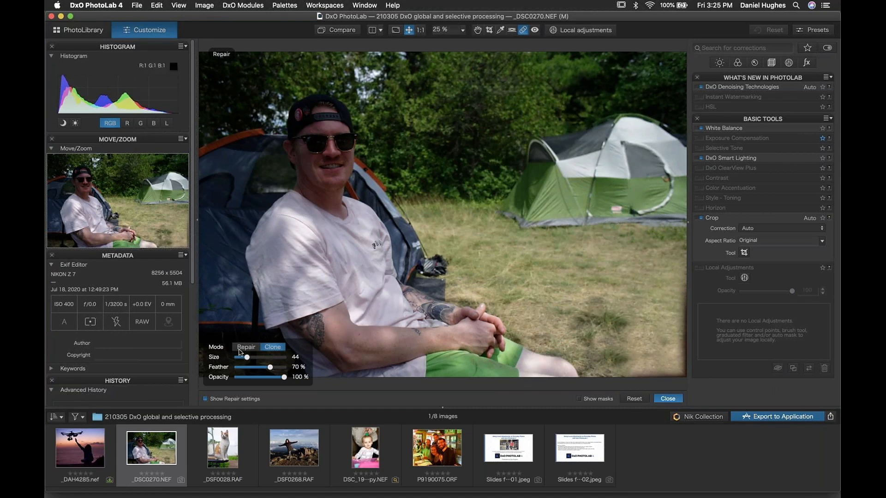
- Close the Repair tool and manually crop the photo to about 7631 × 5087 px at the original aspect ratio, trimming the right edge
{"action": "left_click", "coordinate": [667, 398]}
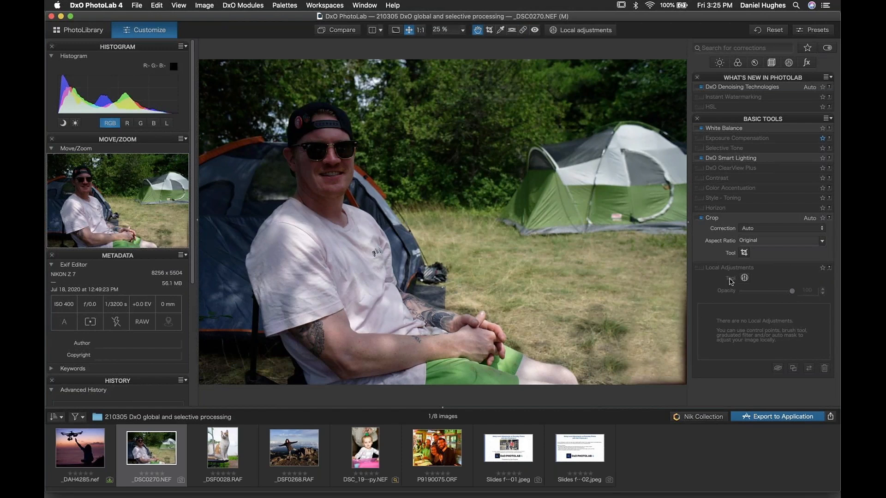
{"action": "left_click", "coordinate": [759, 230]}
{"action": "left_click", "coordinate": [755, 237]}
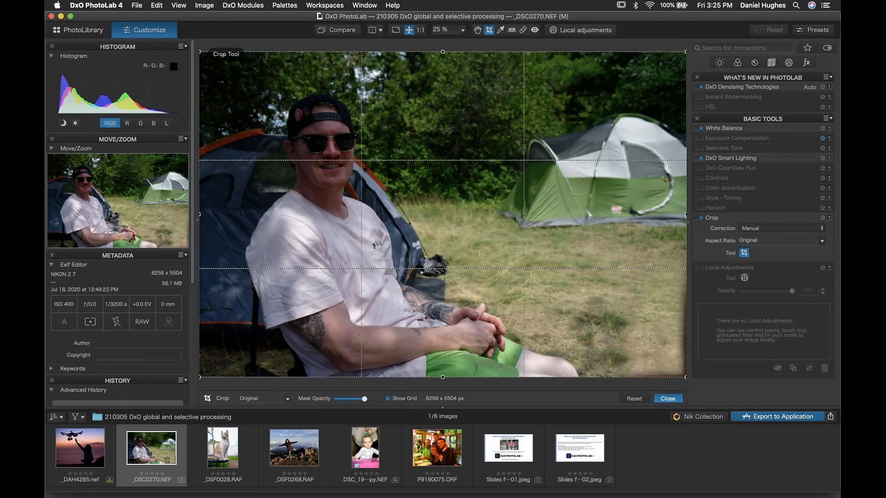
{"action": "left_click_drag", "start_coordinate": [680, 377], "coordinate": [650, 362]}
{"action": "mouse_move", "coordinate": [526, 260]}
{"action": "left_mouse_down"}
{"action": "mouse_move", "coordinate": [526, 284]}
{"action": "mouse_move", "coordinate": [523, 273]}
{"action": "left_mouse_up"}
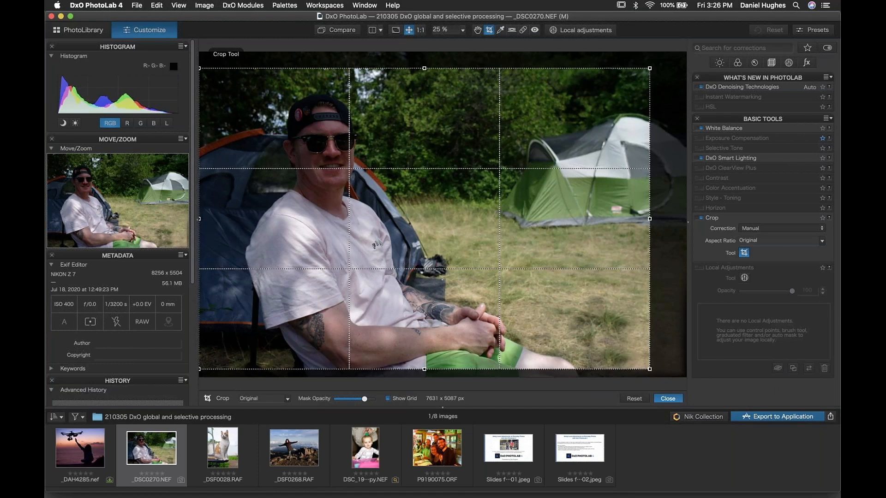
{"action": "left_click", "coordinate": [668, 399]}
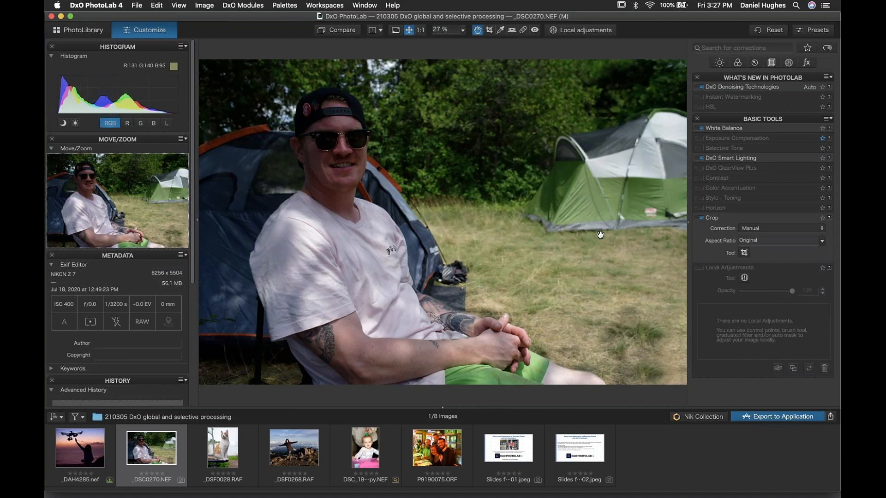
- Set the Exposure Compensation of the campsite portrait to 0.71
{"action": "left_click", "coordinate": [730, 139]}
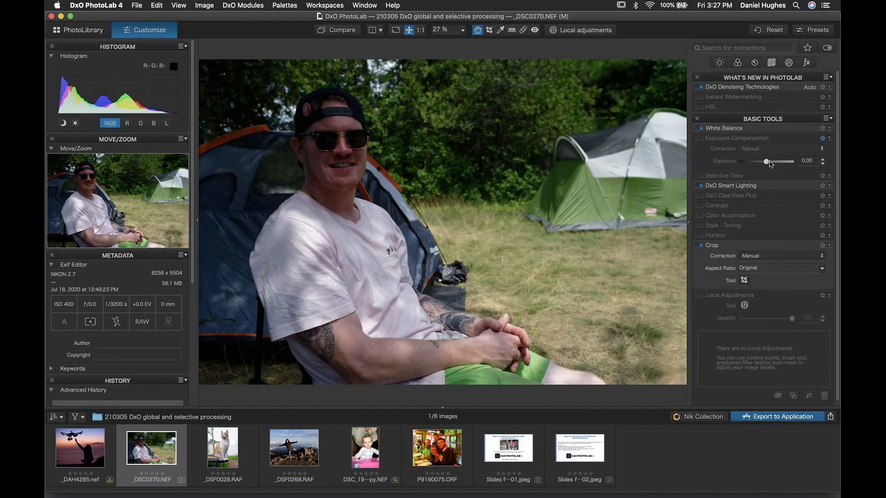
{"action": "left_click_drag", "start_coordinate": [767, 162], "coordinate": [773, 162]}
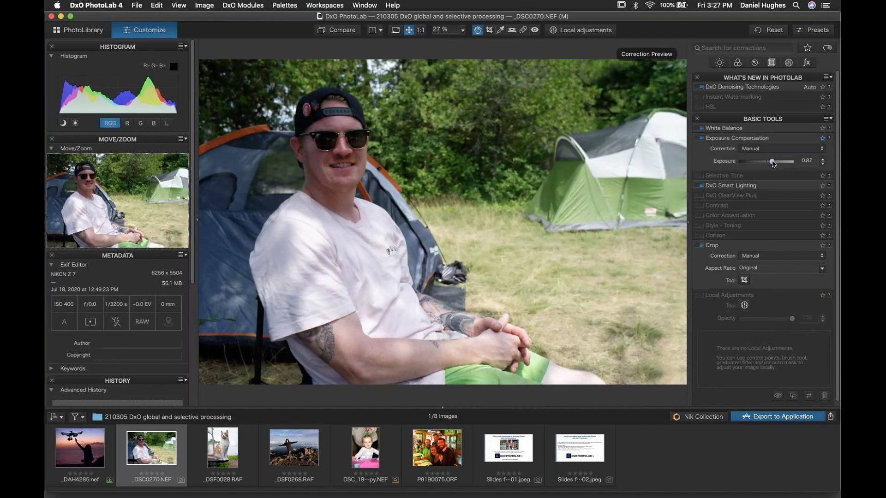
{"action": "left_click_drag", "start_coordinate": [773, 163], "coordinate": [773, 164]}
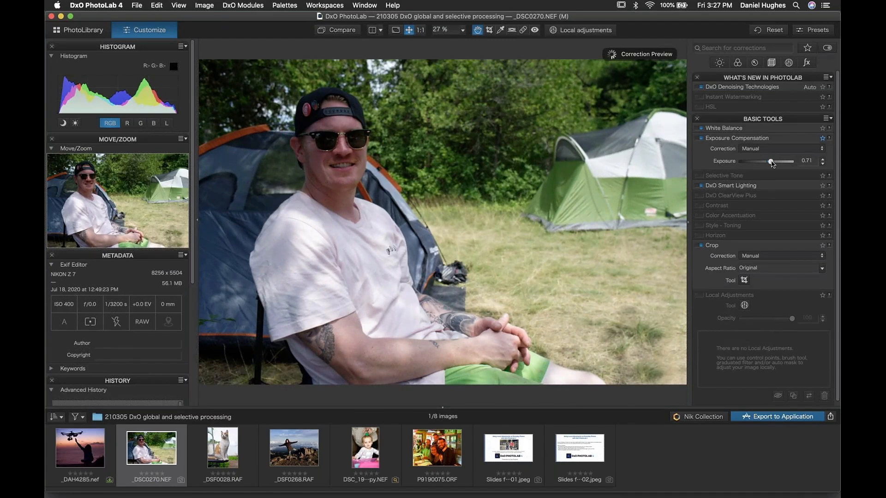
- Enable Selective Tone and raise its Shadows to 16
{"action": "left_click", "coordinate": [730, 176]}
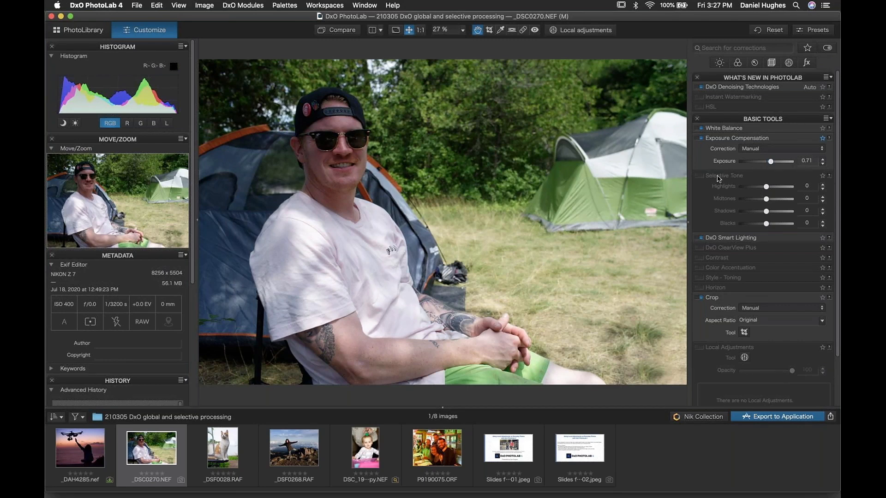
{"action": "left_click", "coordinate": [710, 178]}
{"action": "left_click", "coordinate": [711, 177]}
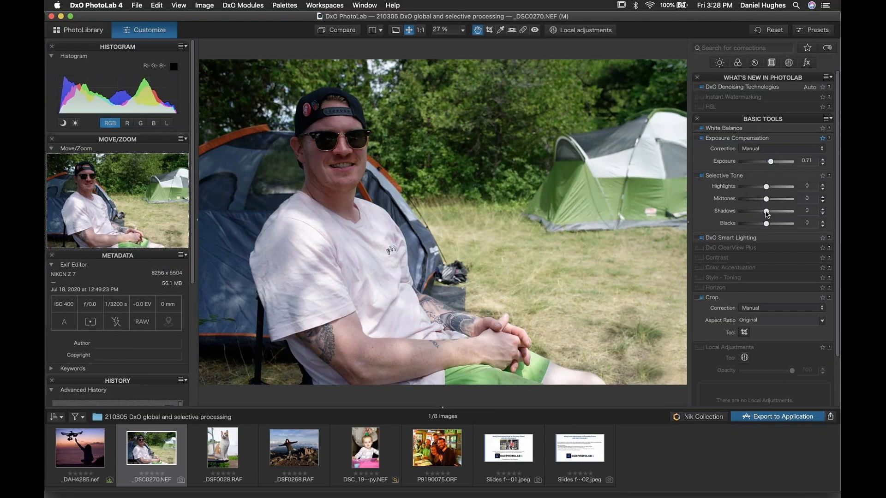
{"action": "left_click_drag", "start_coordinate": [767, 214], "coordinate": [775, 214]}
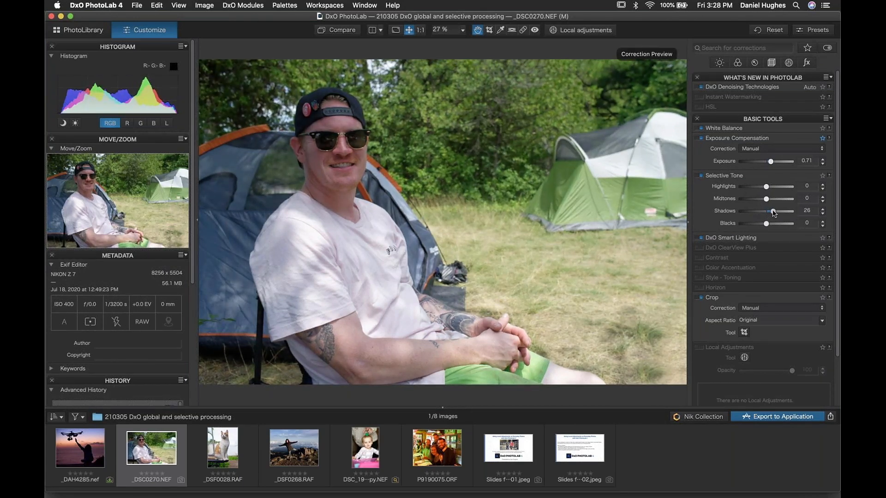
{"action": "left_click_drag", "start_coordinate": [774, 213], "coordinate": [772, 214]}
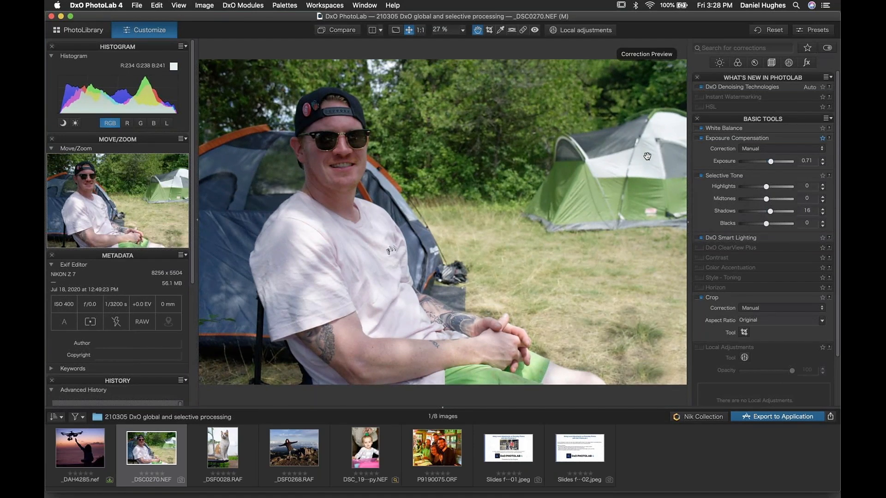
- Try the Selective Tone Highlights at -100 and return them to 0
{"action": "left_click_drag", "start_coordinate": [766, 187], "coordinate": [725, 193]}
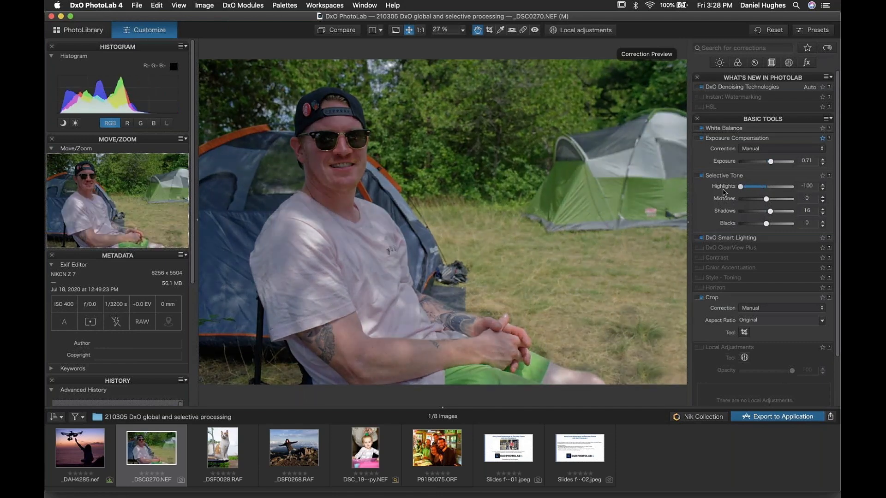
{"action": "left_click_drag", "start_coordinate": [724, 193], "coordinate": [764, 190]}
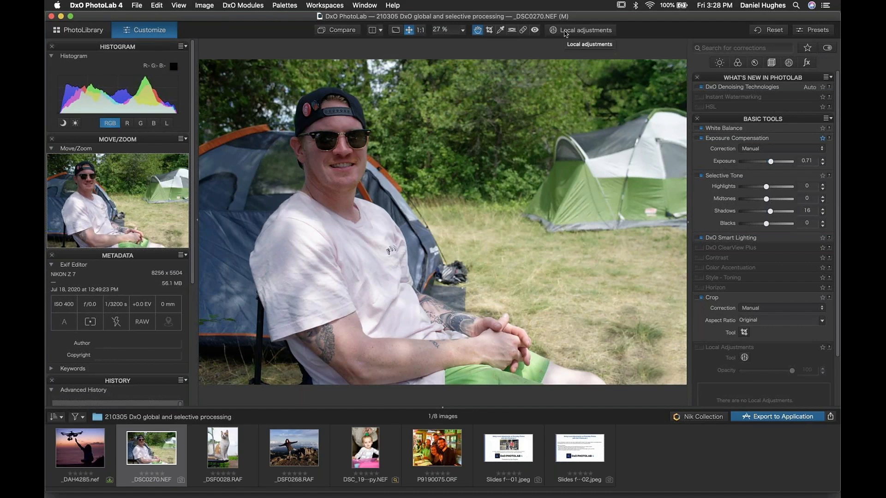
- Start Local Adjustments, place a graduated filter diagonally from the background tent toward the man, and open the filter's Light corrections
{"action": "left_click", "coordinate": [565, 33]}
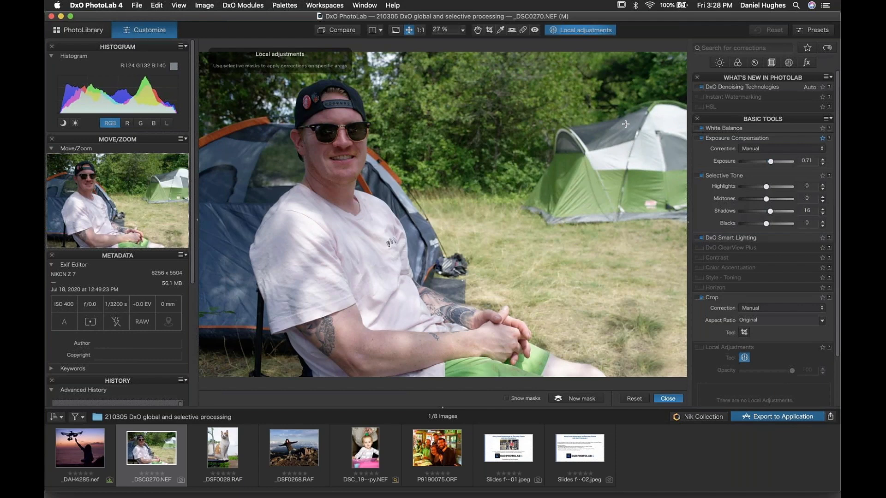
{"action": "left_click_drag", "start_coordinate": [626, 124], "coordinate": [432, 221]}
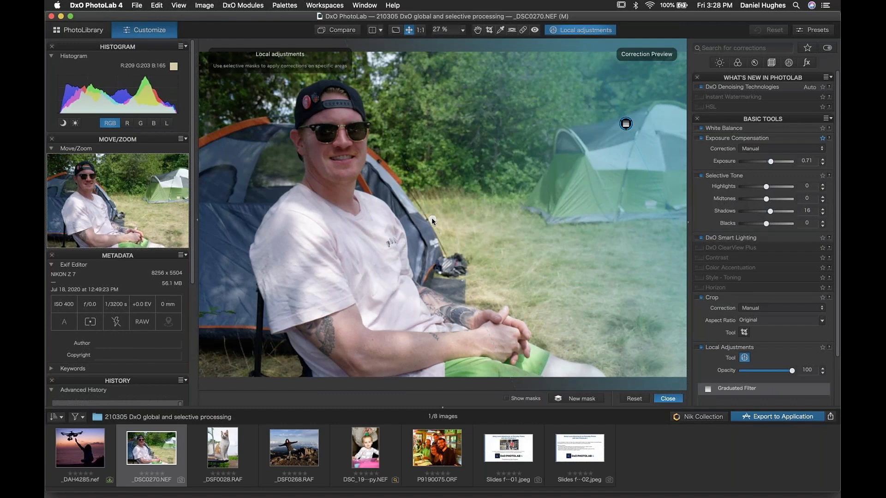
{"action": "left_click", "coordinate": [599, 156]}
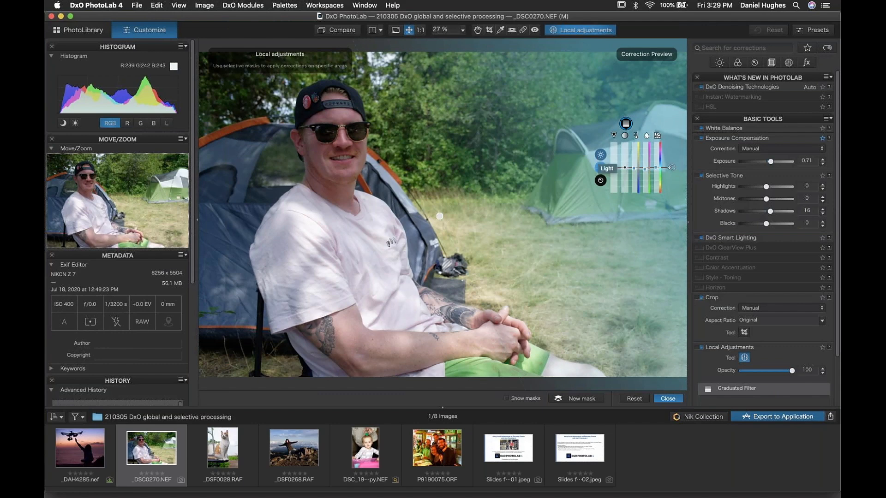
- Lower the background graduated filter's Exposure to about -0.57 and raise its Contrast slightly
{"action": "left_click_drag", "start_coordinate": [581, 167], "coordinate": [581, 173]}
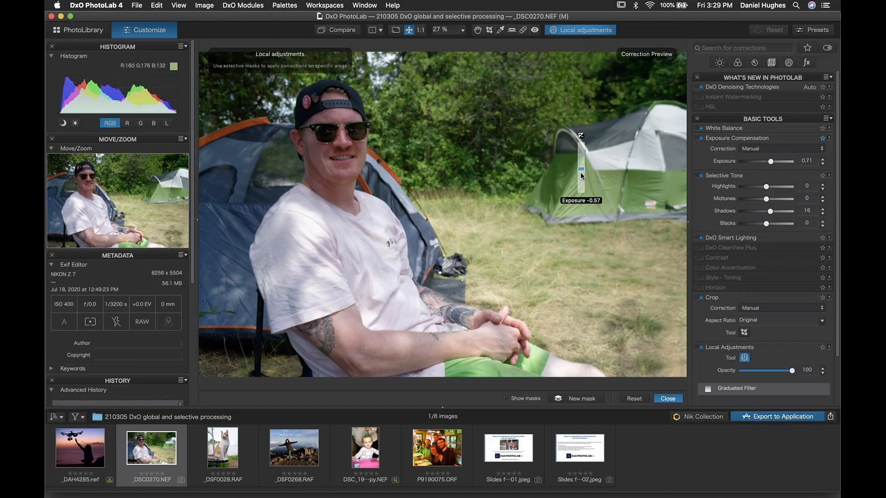
{"action": "left_click_drag", "start_coordinate": [580, 172], "coordinate": [592, 166]}
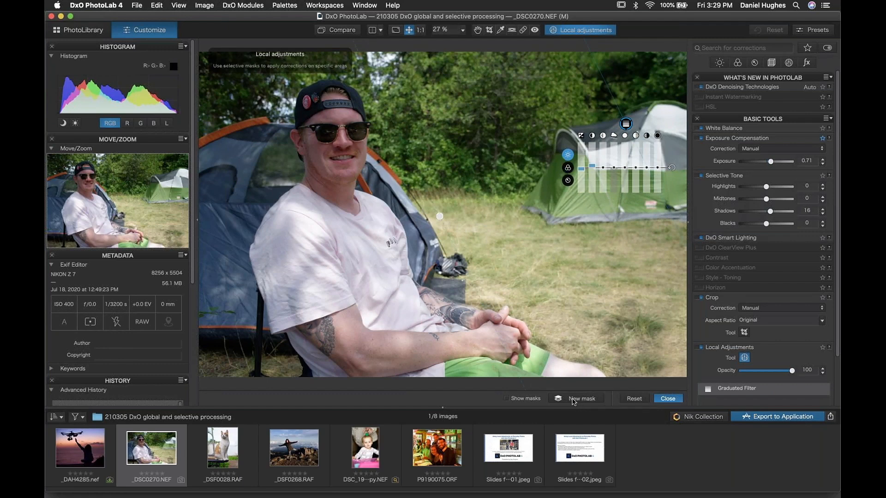
- Add a new mask with a graduated filter running inward from the photo's left edge over the blue tent, and set its Exposure to -0.40
{"action": "left_click", "coordinate": [573, 401]}
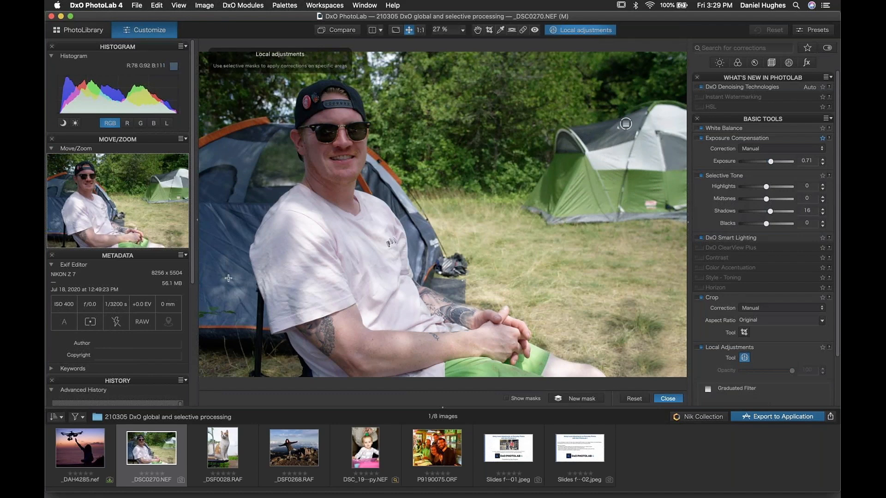
{"action": "mouse_move", "coordinate": [228, 278]}
{"action": "left_mouse_down"}
{"action": "mouse_move", "coordinate": [267, 271]}
{"action": "mouse_move", "coordinate": [237, 278]}
{"action": "left_mouse_up"}
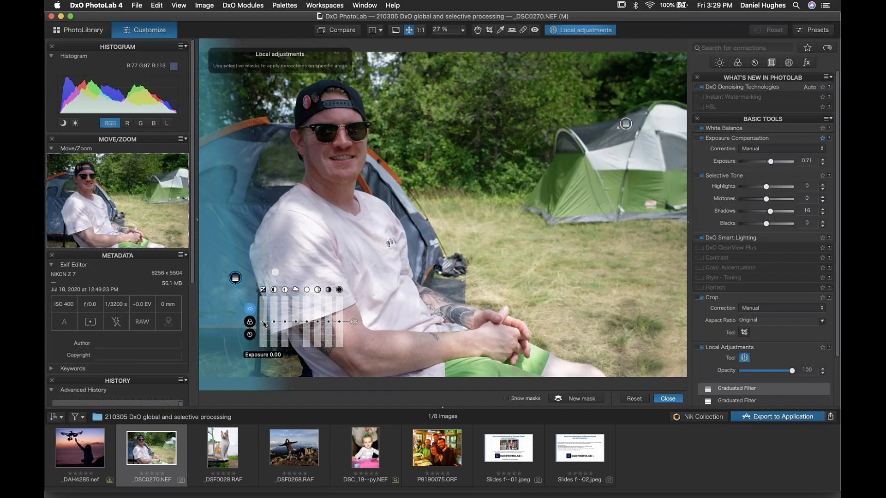
{"action": "left_click_drag", "start_coordinate": [263, 322], "coordinate": [264, 326]}
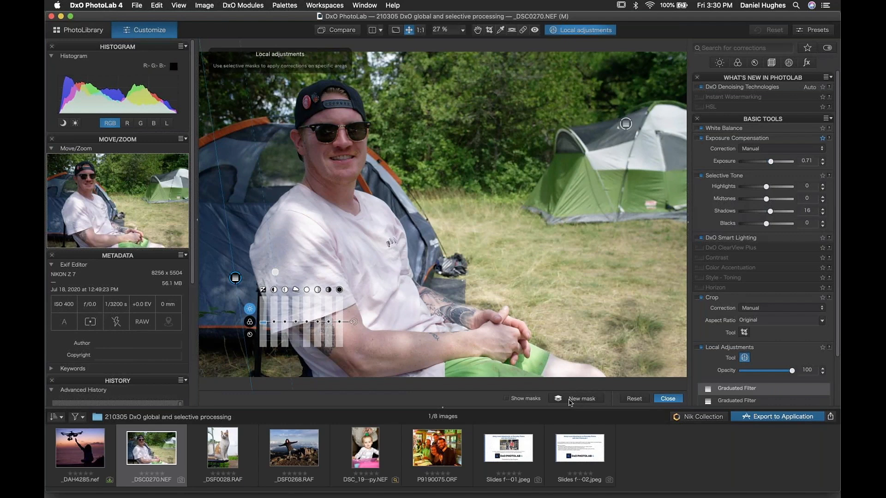
- Start a new mask, place a control point on the man's forehead, and shrink its radius to reach just below his neck
{"action": "right_click", "coordinate": [447, 206]}
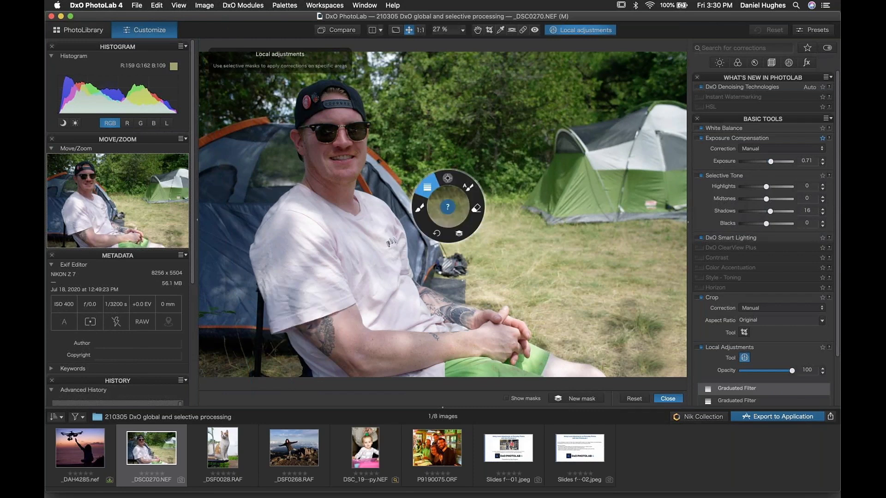
{"action": "left_click", "coordinate": [458, 234]}
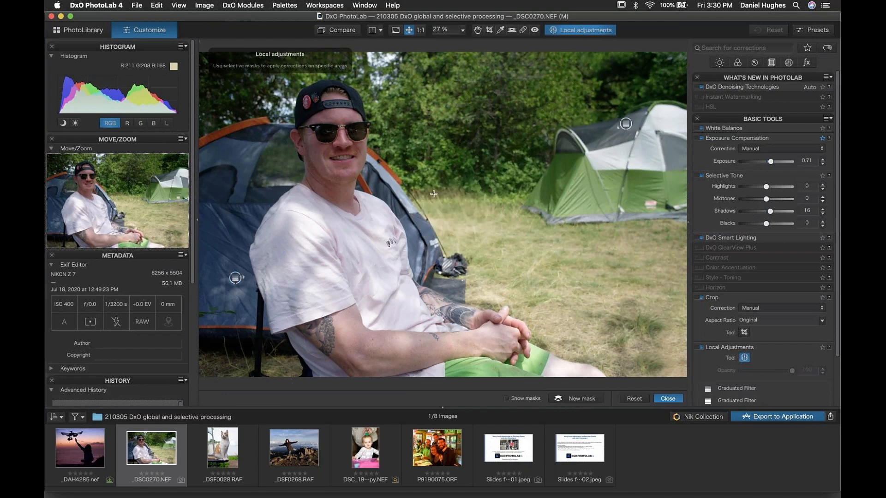
{"action": "right_click", "coordinate": [396, 151]}
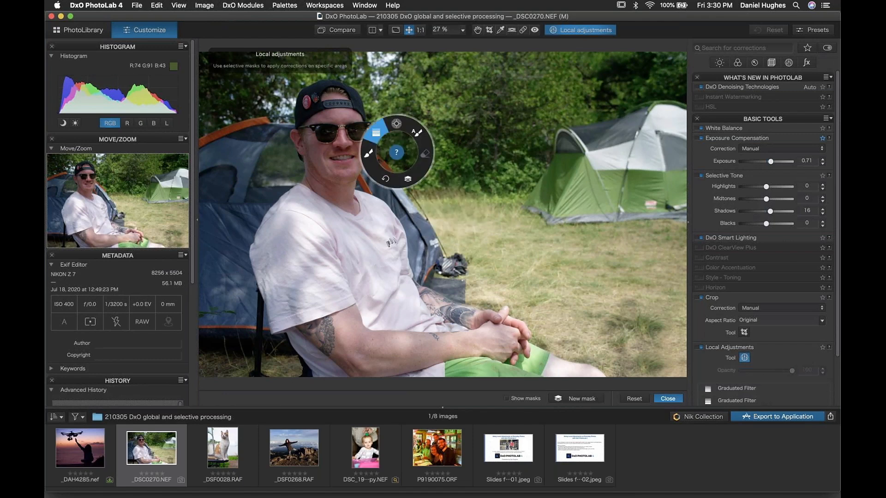
{"action": "left_click", "coordinate": [396, 125]}
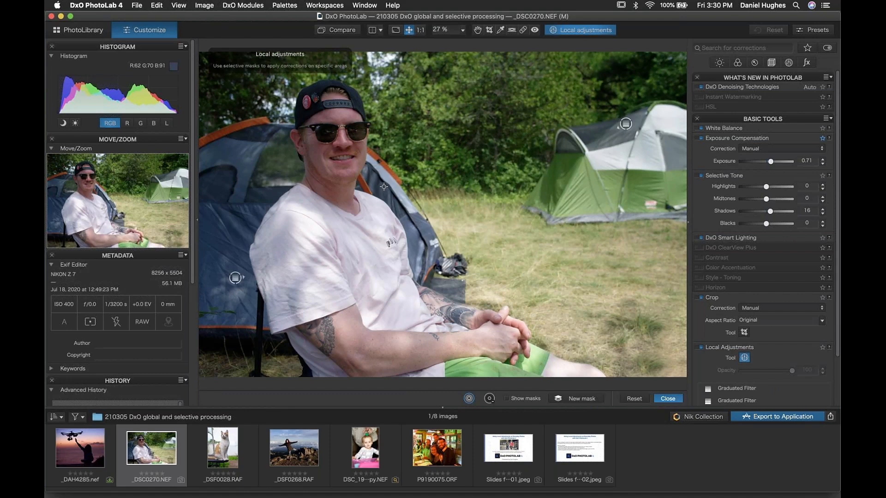
{"action": "left_click", "coordinate": [340, 120]}
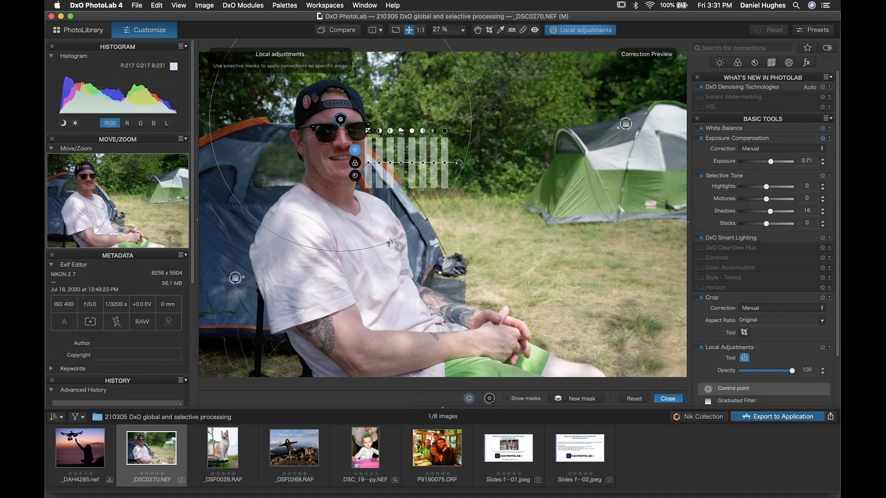
{"action": "left_click_drag", "start_coordinate": [353, 251], "coordinate": [351, 214]}
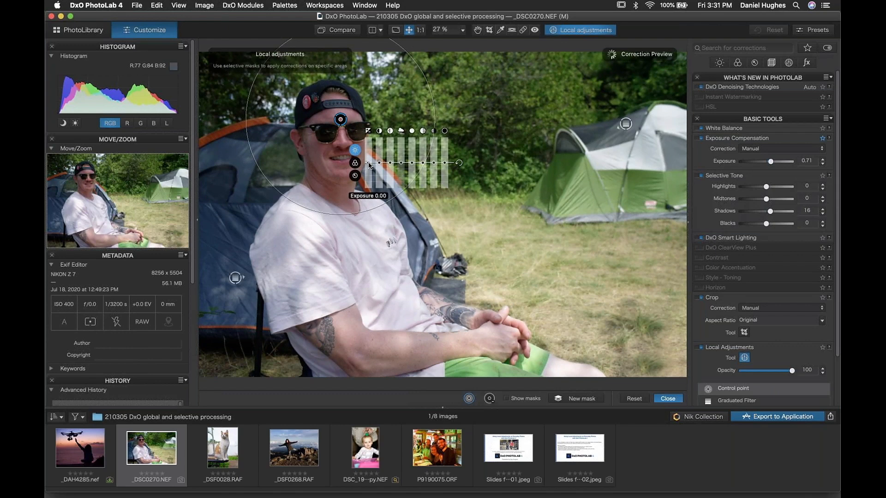
- Raise the face control point's Exposure and Temperature slightly and close the local adjustments
{"action": "left_click_drag", "start_coordinate": [369, 164], "coordinate": [368, 158]}
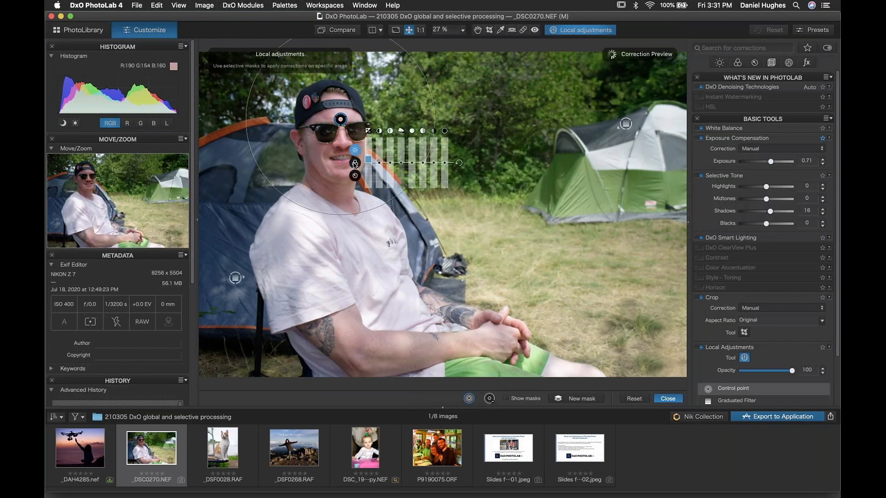
{"action": "left_click", "coordinate": [355, 164]}
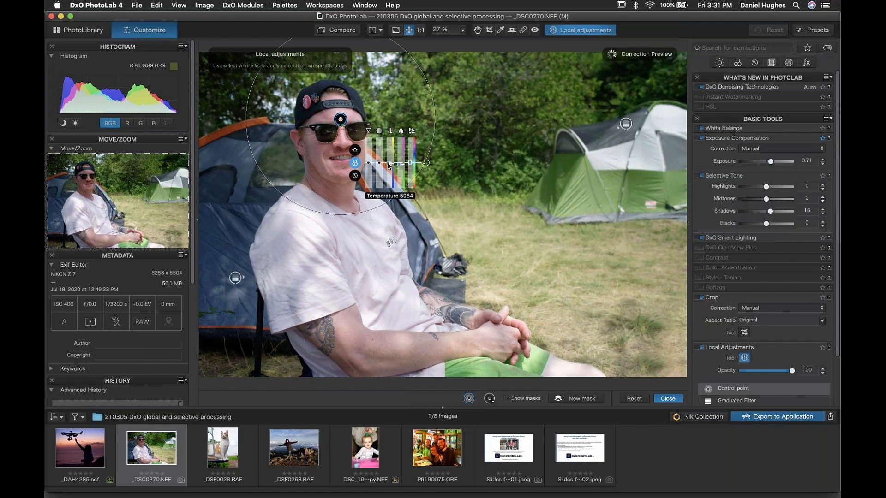
{"action": "left_click_drag", "start_coordinate": [388, 164], "coordinate": [388, 162]}
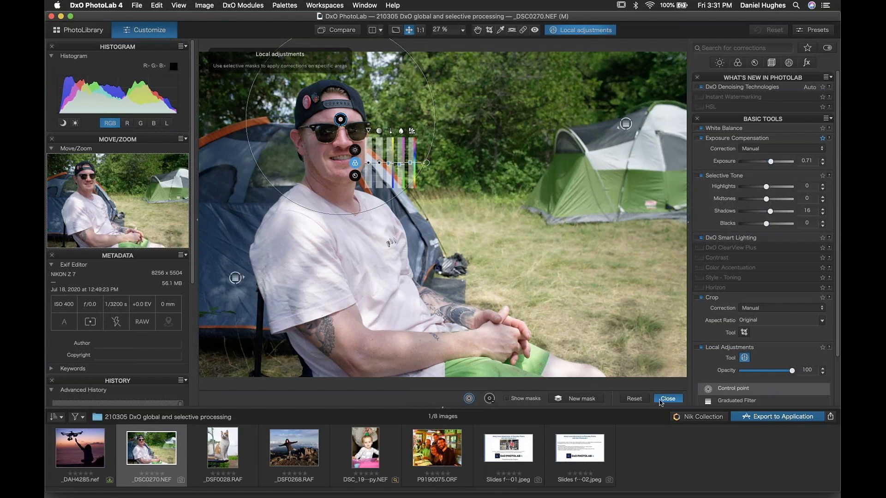
{"action": "left_click", "coordinate": [667, 398]}
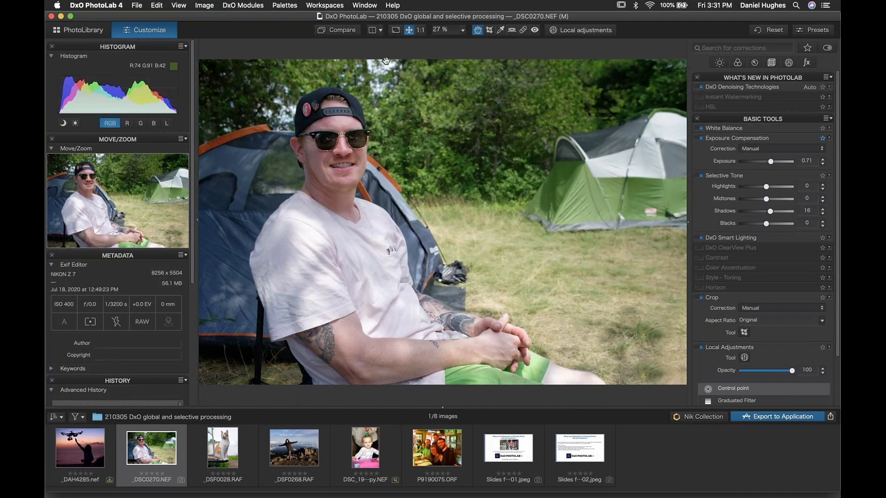
- Compare the portrait with its uncorrected version, and check the effect of Local Adjustments by disabling and re-enabling them
{"action": "left_click", "coordinate": [343, 30]}
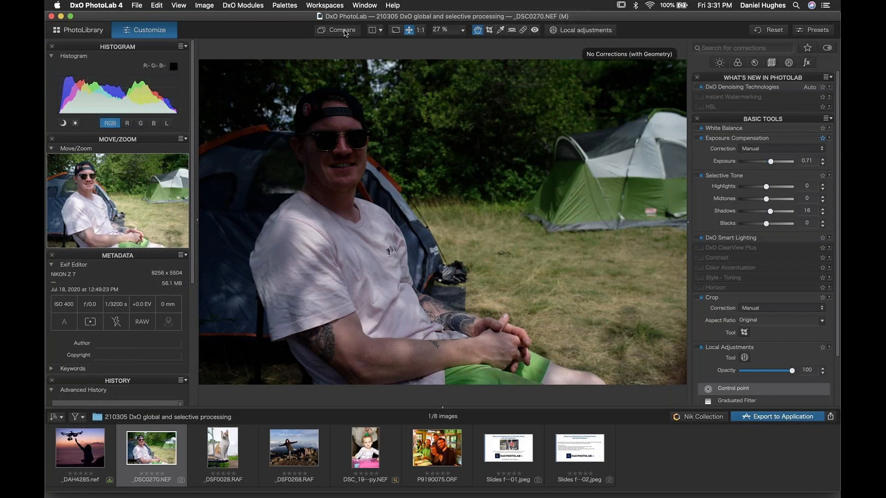
{"action": "left_click", "coordinate": [344, 30]}
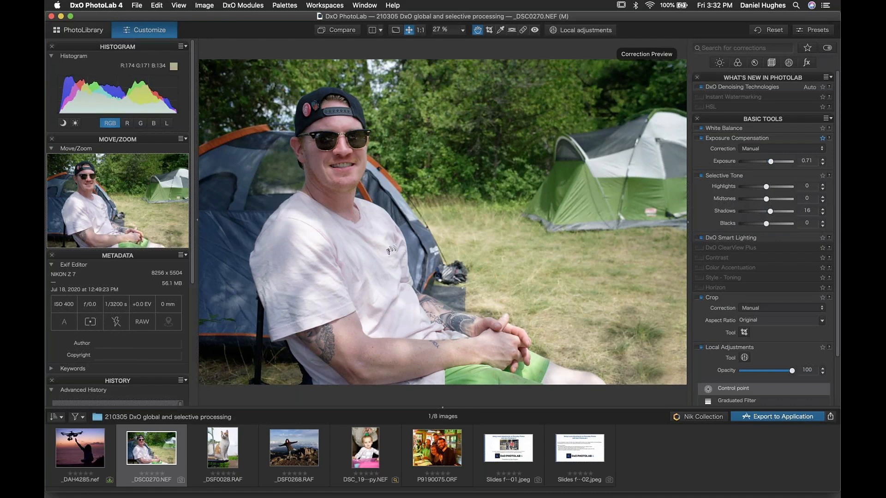
{"action": "left_click", "coordinate": [700, 348]}
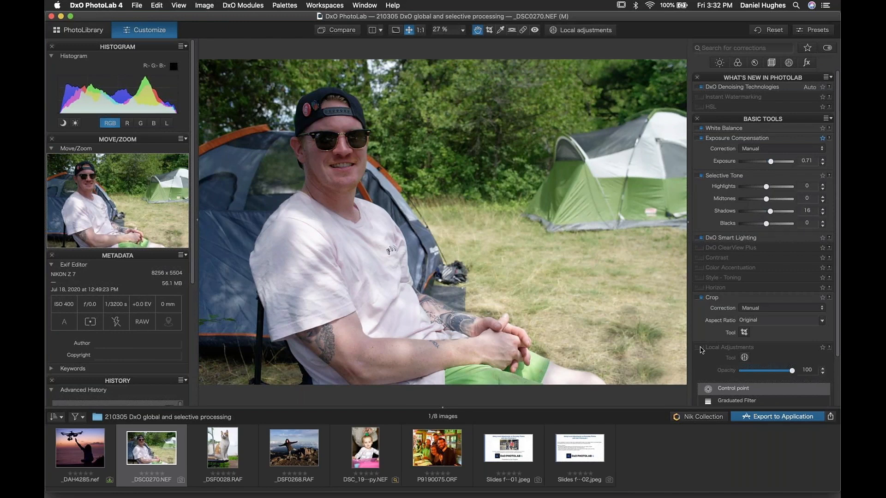
{"action": "left_click", "coordinate": [701, 349]}
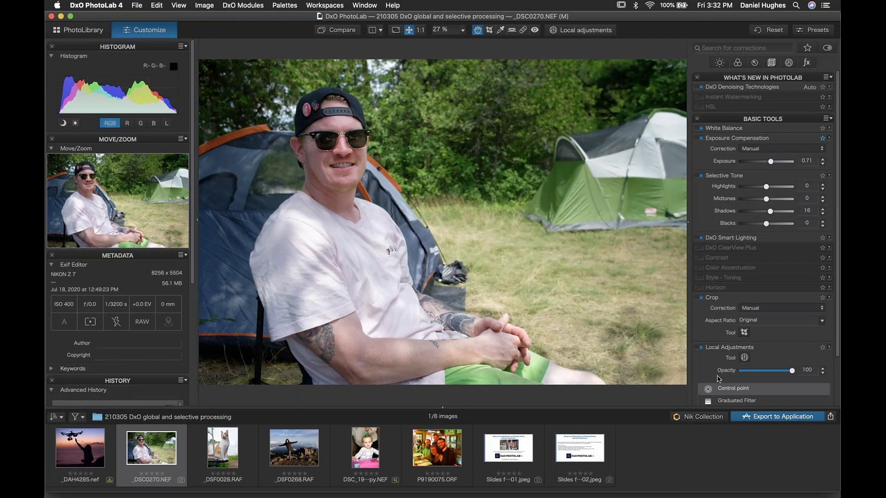
- Reopen Local Adjustments, start a new mask, and place a control point on the man's T-shirt
{"action": "left_click", "coordinate": [580, 30]}
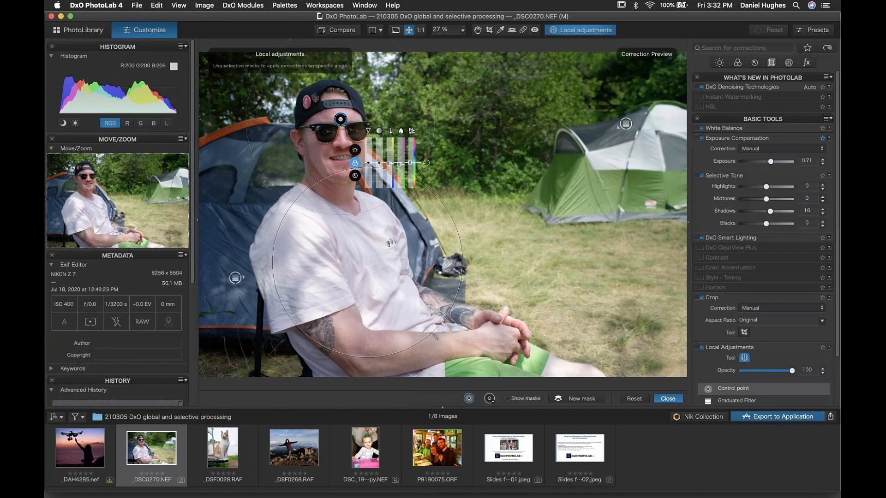
{"action": "left_click_drag", "start_coordinate": [463, 262], "coordinate": [476, 262]}
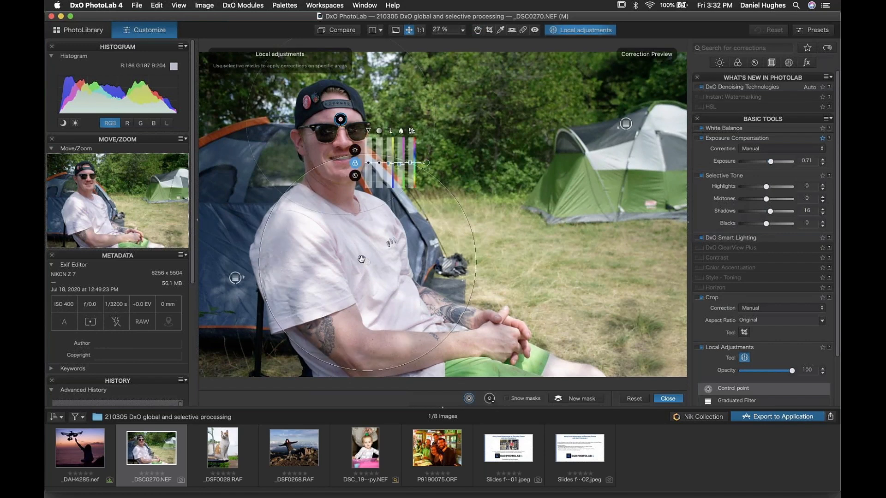
{"action": "left_click_drag", "start_coordinate": [364, 266], "coordinate": [365, 269]}
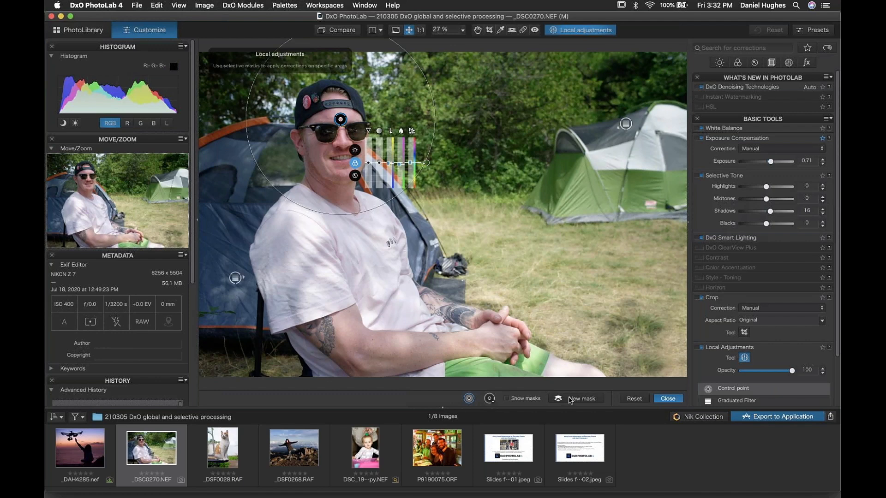
{"action": "left_click", "coordinate": [570, 399]}
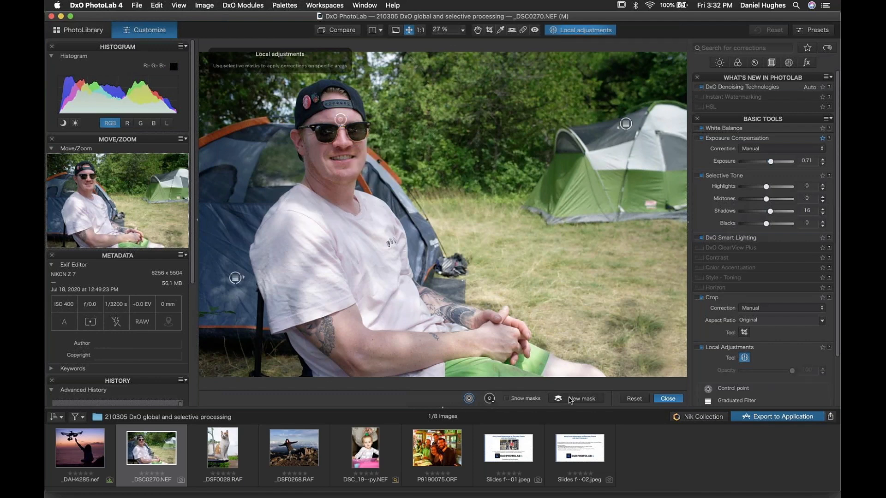
{"action": "left_click", "coordinate": [365, 255]}
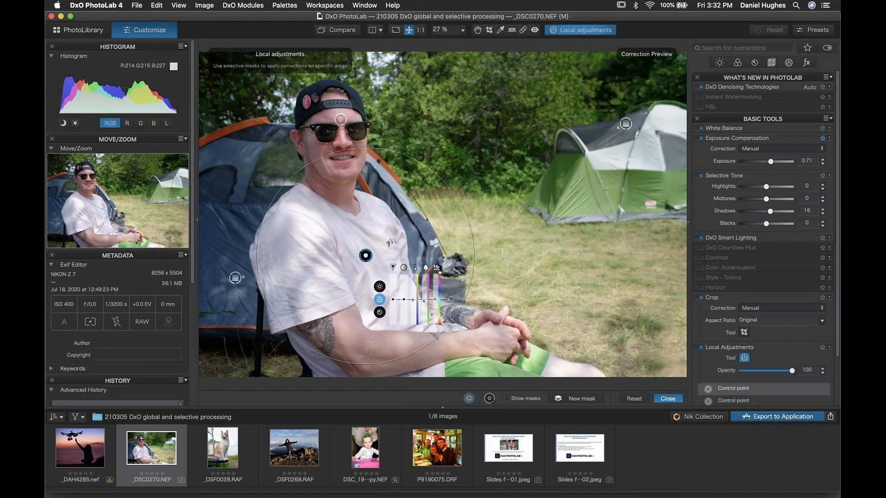
- Open the shirt control point's Light corrections, enlarge its radius, and move it to the lower part of the T-shirt
{"action": "left_click", "coordinate": [378, 287]}
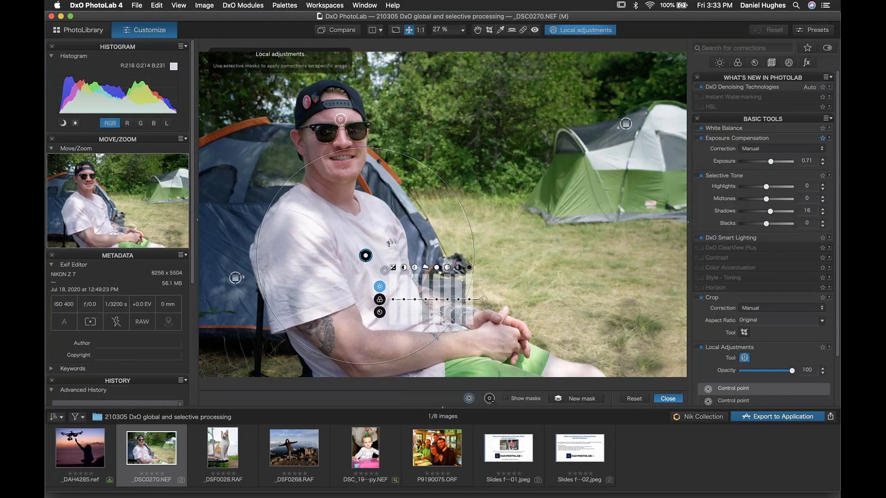
{"action": "left_click_drag", "start_coordinate": [366, 256], "coordinate": [366, 259]}
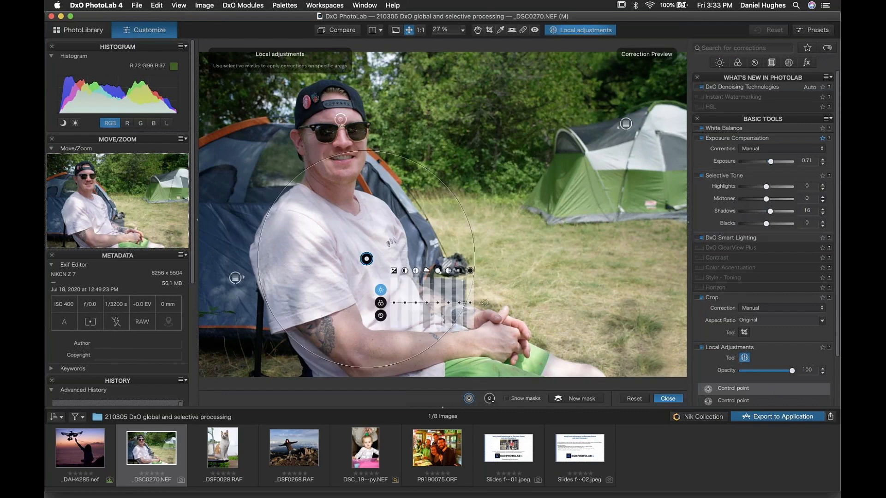
{"action": "mouse_move", "coordinate": [475, 260]}
{"action": "left_mouse_down"}
{"action": "mouse_move", "coordinate": [410, 260]}
{"action": "mouse_move", "coordinate": [500, 260]}
{"action": "mouse_move", "coordinate": [403, 260]}
{"action": "mouse_move", "coordinate": [488, 260]}
{"action": "left_mouse_up"}
{"action": "left_click_drag", "start_coordinate": [366, 259], "coordinate": [373, 277]}
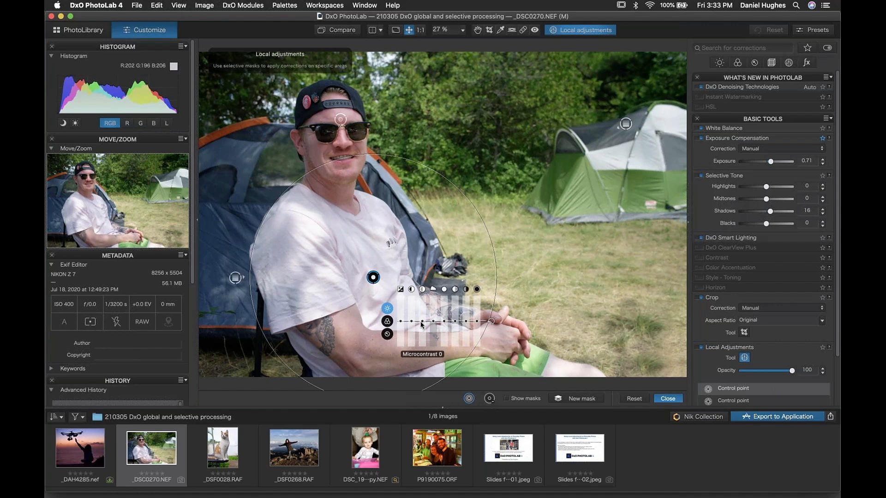
- Raise the shirt control point's Contrast and ClearView Plus slightly and set its Microcontrast to about 20
{"action": "left_click_drag", "start_coordinate": [422, 317], "coordinate": [401, 321]}
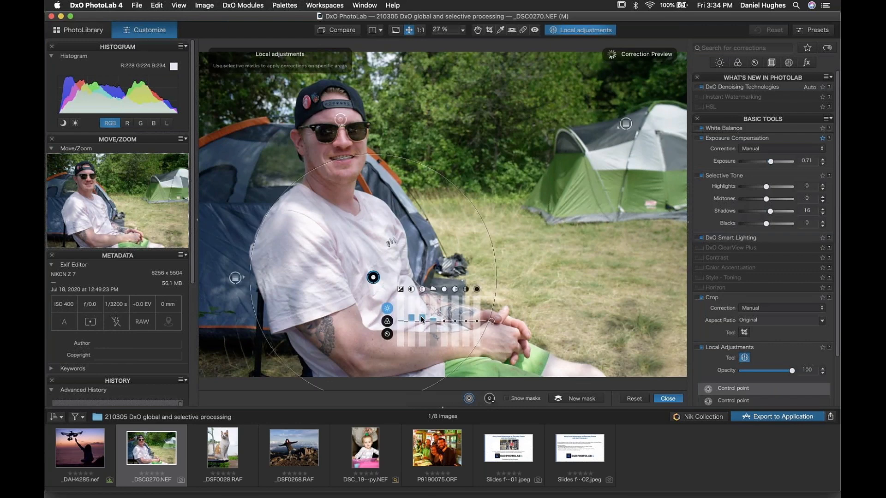
{"action": "left_click_drag", "start_coordinate": [421, 318], "coordinate": [421, 320]}
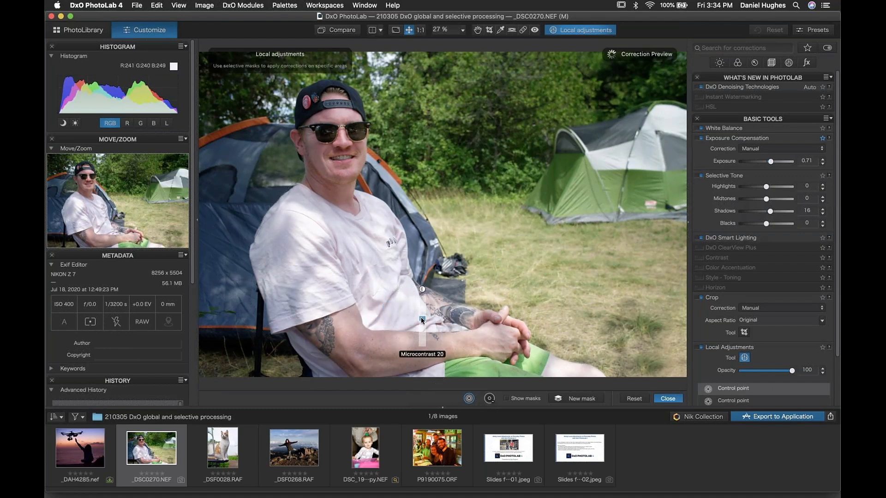
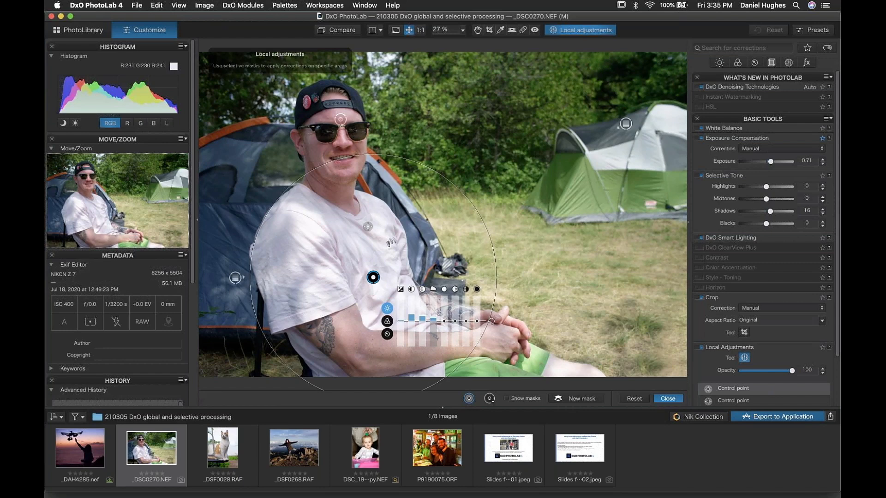
- Check the combined effect of all masks by switching Local Adjustments off and back on
{"action": "mouse_move", "coordinate": [625, 127]}
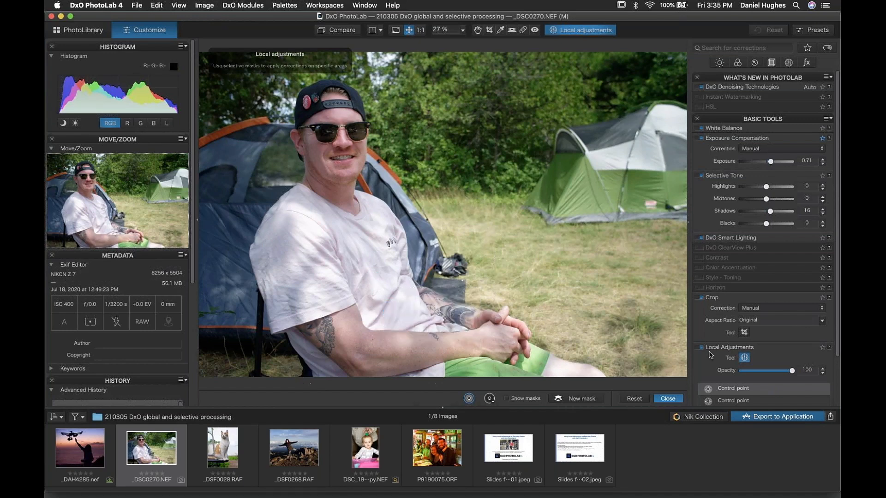
{"action": "left_click", "coordinate": [701, 347]}
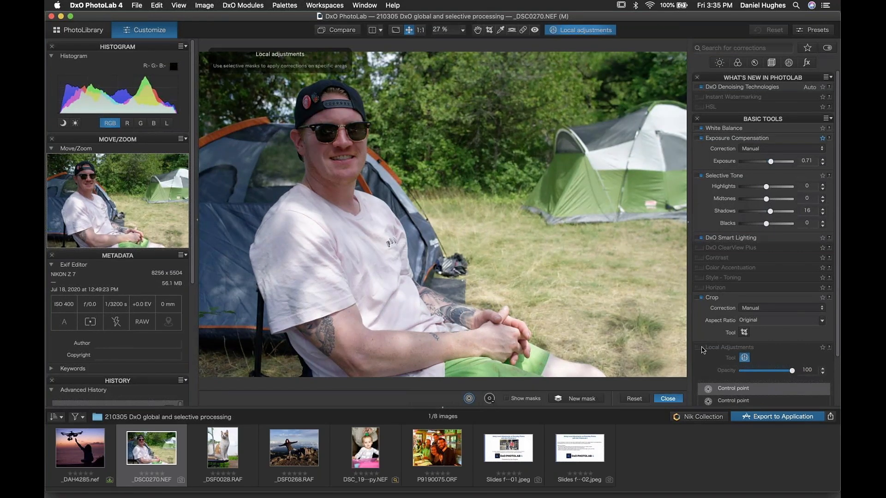
{"action": "left_click", "coordinate": [702, 348]}
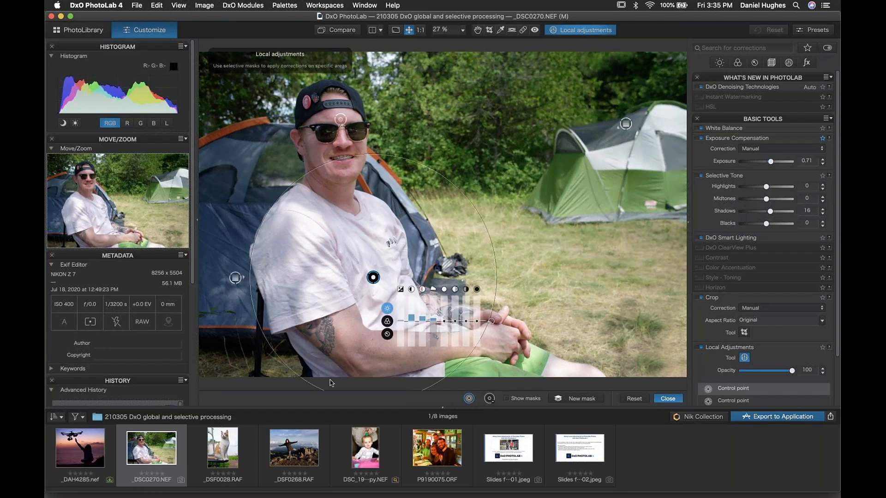
- Select the graduated filter over the blue tent and lower its Exposure slightly further
{"action": "left_click", "coordinate": [235, 278]}
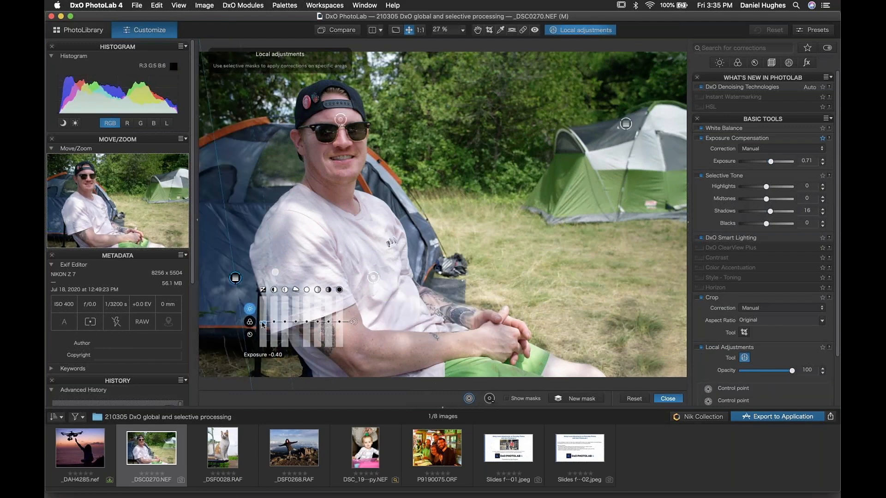
{"action": "left_click_drag", "start_coordinate": [262, 323], "coordinate": [263, 324]}
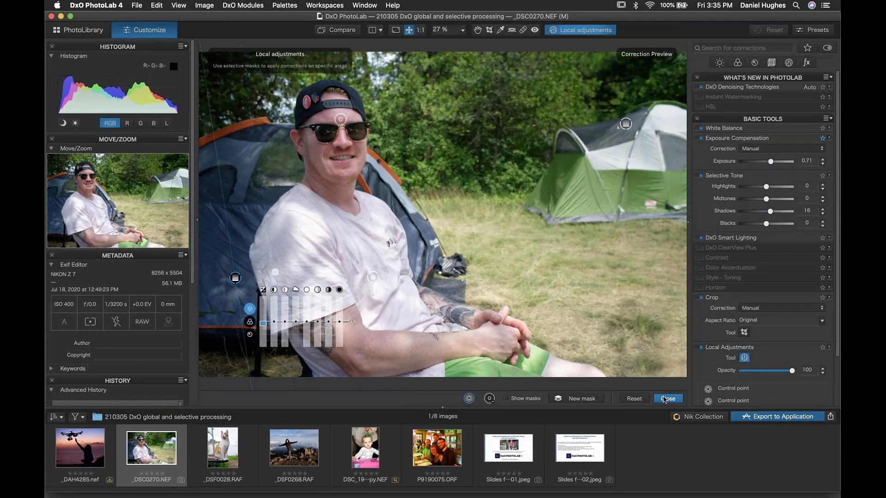
- Close the local adjustments on the campsite portrait and open the cat photo _DSF0028.RAF
{"action": "left_click", "coordinate": [667, 399]}
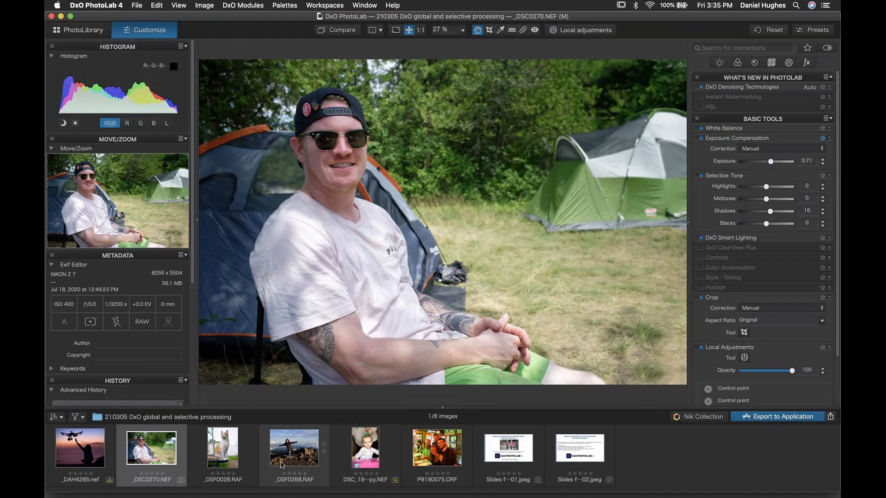
{"action": "mouse_move", "coordinate": [283, 464]}
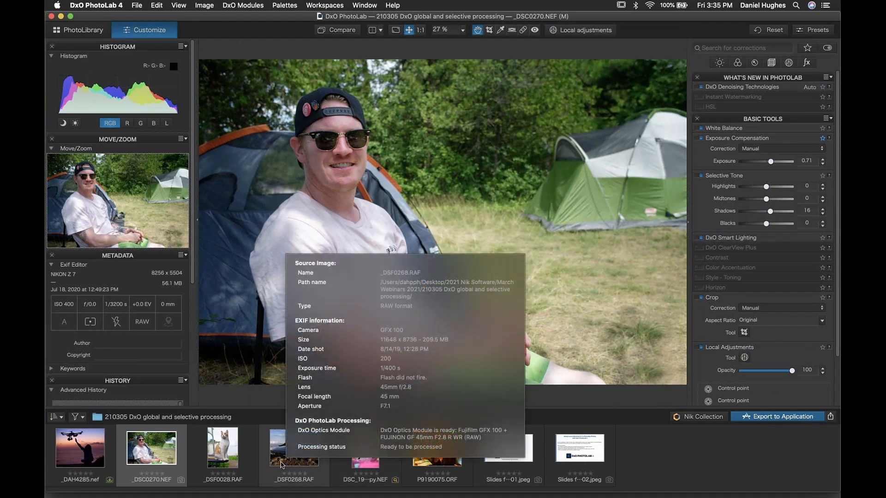
{"action": "left_click", "coordinate": [225, 450]}
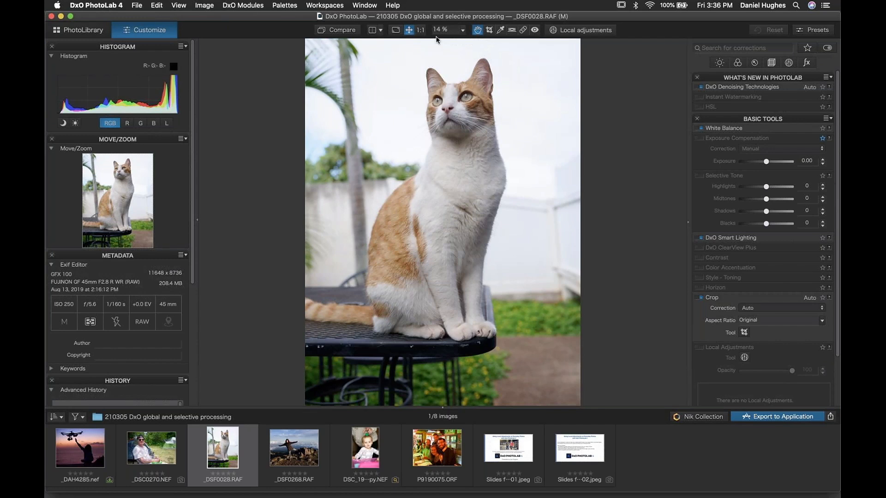
- Start the Repair tool over the table below the cat in Clone mode, with Size 23 and Feather 0%
{"action": "left_click", "coordinate": [524, 30]}
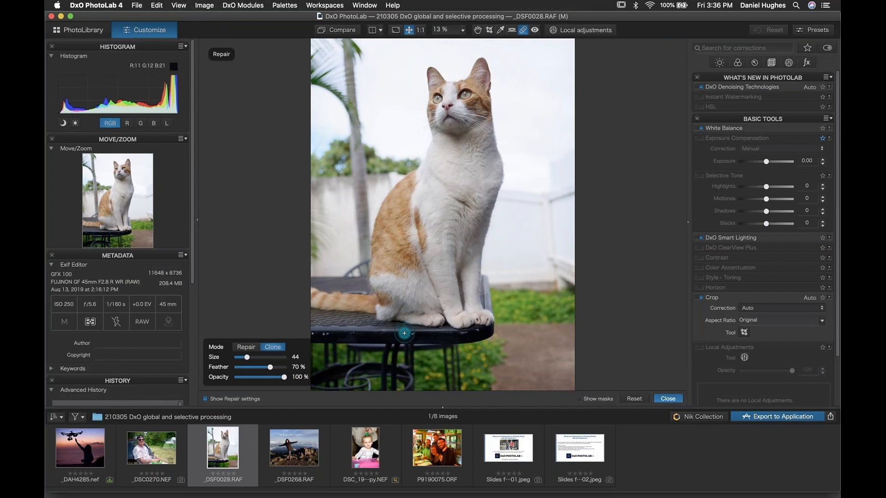
{"action": "left_click_drag", "start_coordinate": [246, 357], "coordinate": [242, 357]}
{"action": "scroll", "coordinate": [400, 378], "scroll_direction": "up", "scroll_amount": 4}
{"action": "key", "text": "space"}
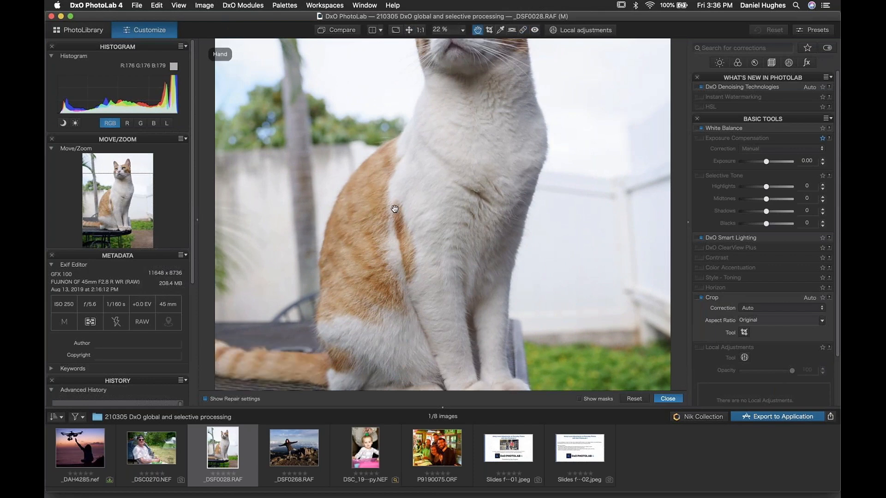
{"action": "left_click_drag", "start_coordinate": [394, 209], "coordinate": [393, 193]}
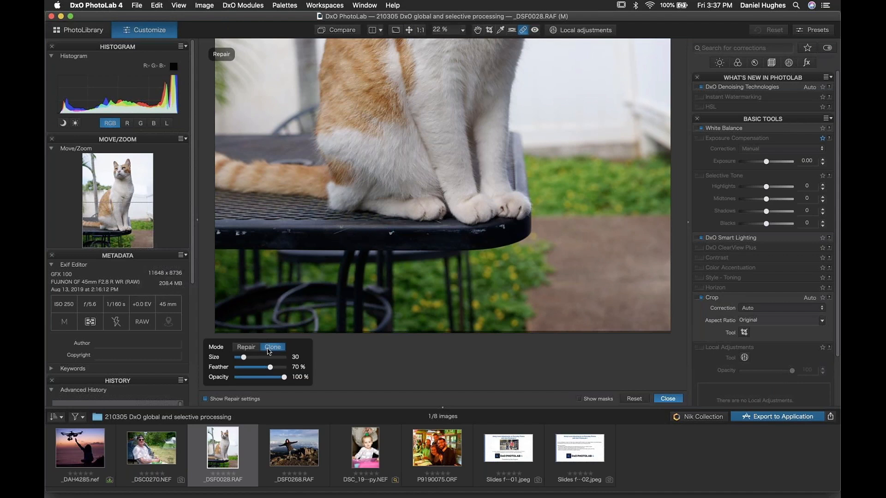
{"action": "left_click", "coordinate": [248, 349]}
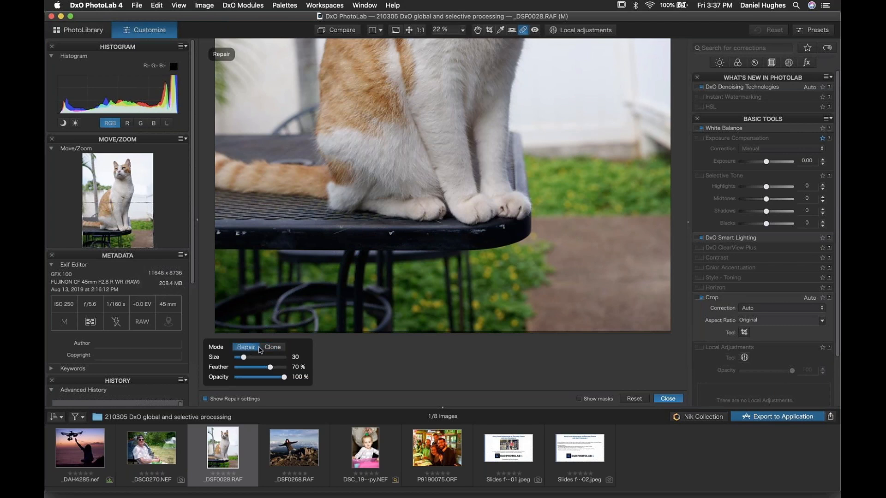
{"action": "left_click", "coordinate": [268, 350]}
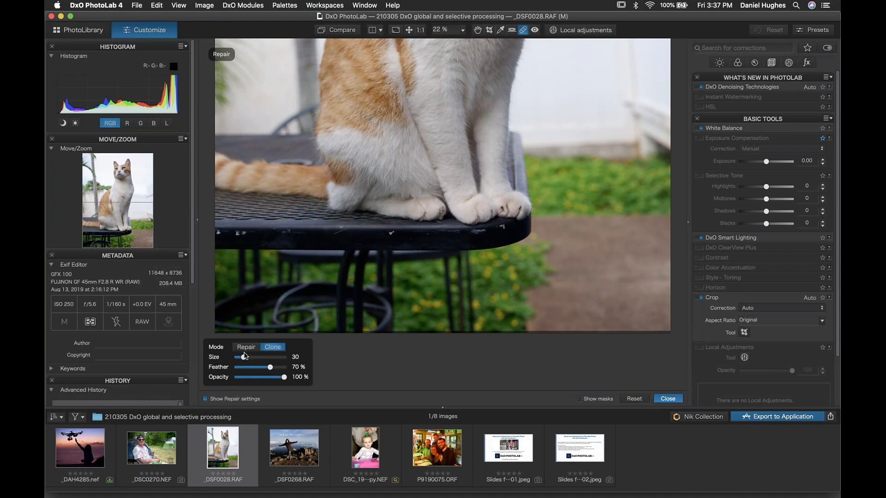
{"action": "left_click_drag", "start_coordinate": [244, 358], "coordinate": [241, 357]}
{"action": "left_click_drag", "start_coordinate": [270, 367], "coordinate": [207, 366]}
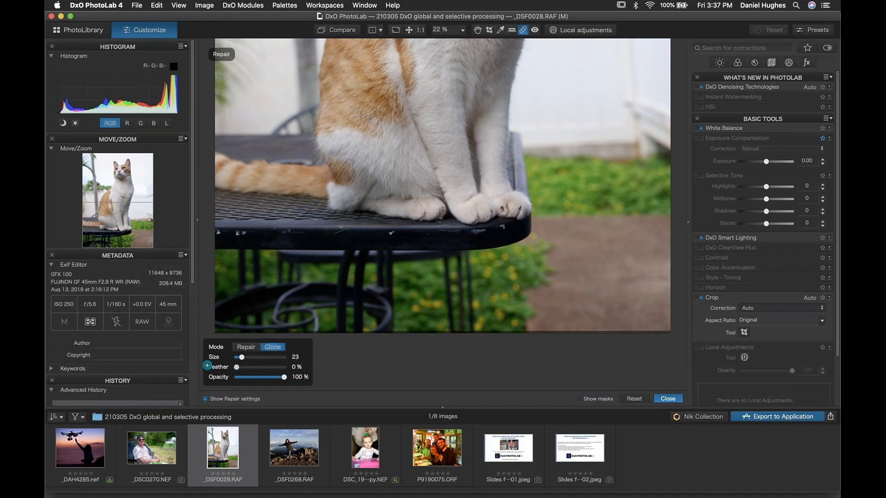
- Try a hard-edged clone spot on the pavement beside the table and undo it
{"action": "left_click", "coordinate": [586, 251]}
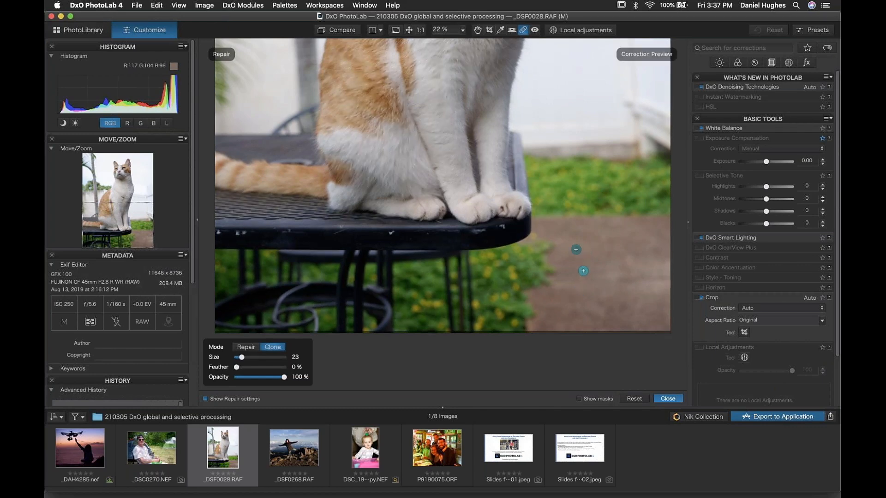
{"action": "scroll", "coordinate": [570, 220], "scroll_direction": "up", "scroll_amount": 5}
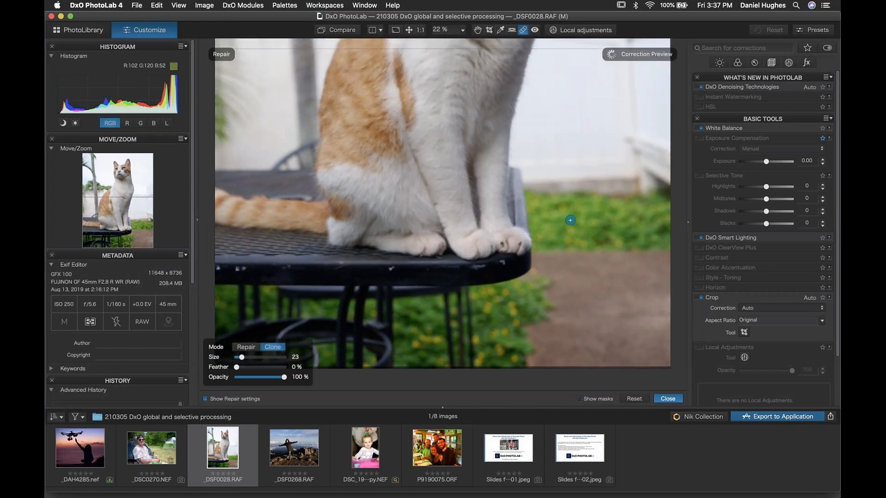
{"action": "scroll", "coordinate": [570, 220], "scroll_direction": "up", "scroll_amount": 3}
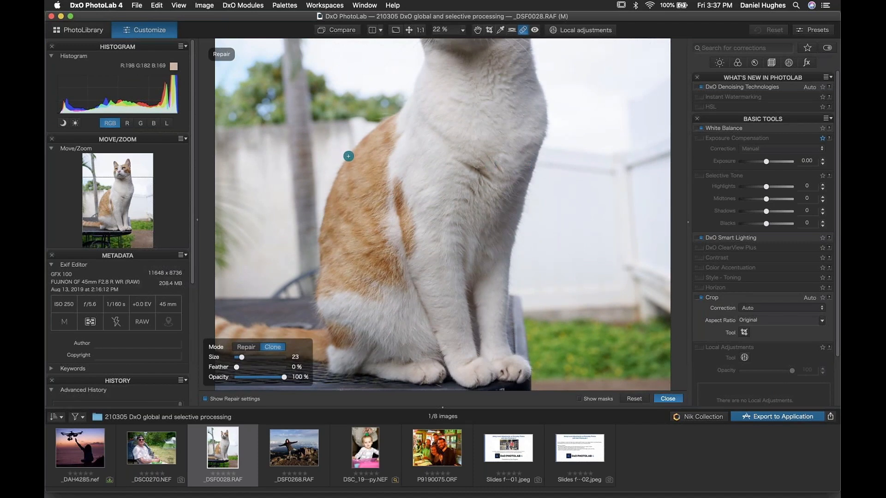
{"action": "key", "text": "super+z"}
- Set the clone source and a Feather of 100%, and clone over the paint chip midway along the table's front edge
{"action": "left_click", "coordinate": [347, 238], "text": "alt"}
{"action": "scroll", "coordinate": [424, 350], "scroll_direction": "down", "scroll_amount": 2}
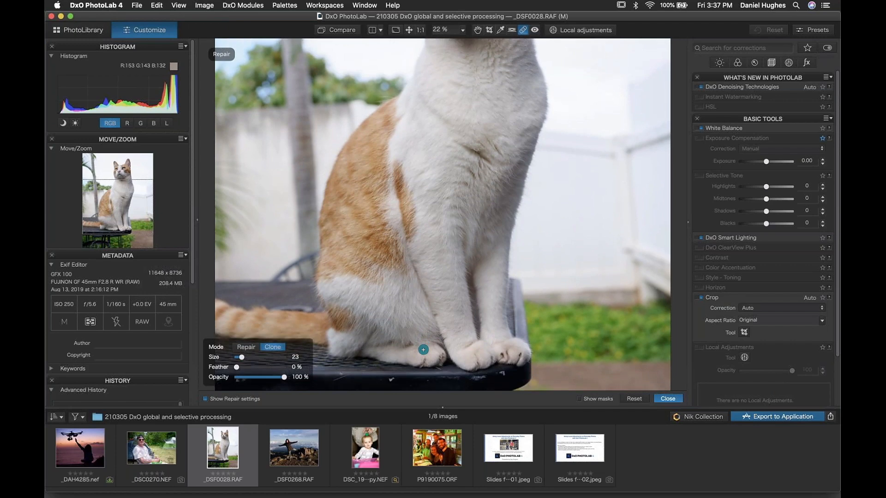
{"action": "scroll", "coordinate": [424, 350], "scroll_direction": "down", "scroll_amount": 5}
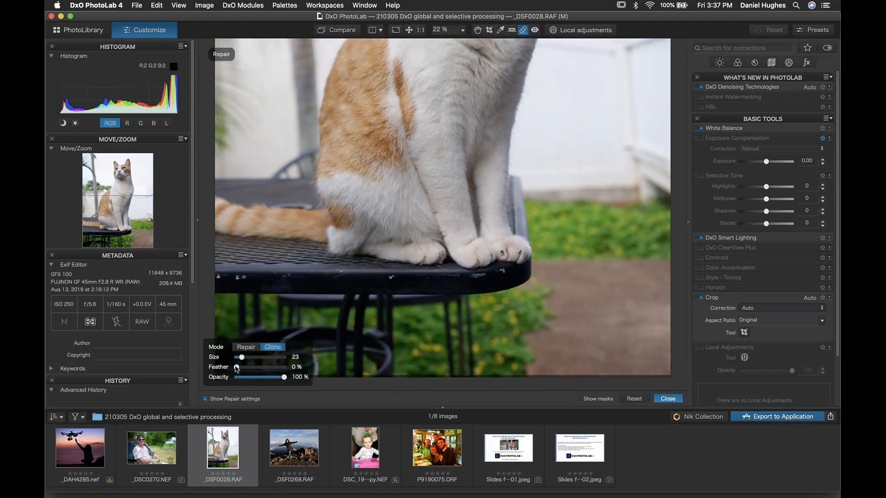
{"action": "left_click_drag", "start_coordinate": [236, 367], "coordinate": [284, 367]}
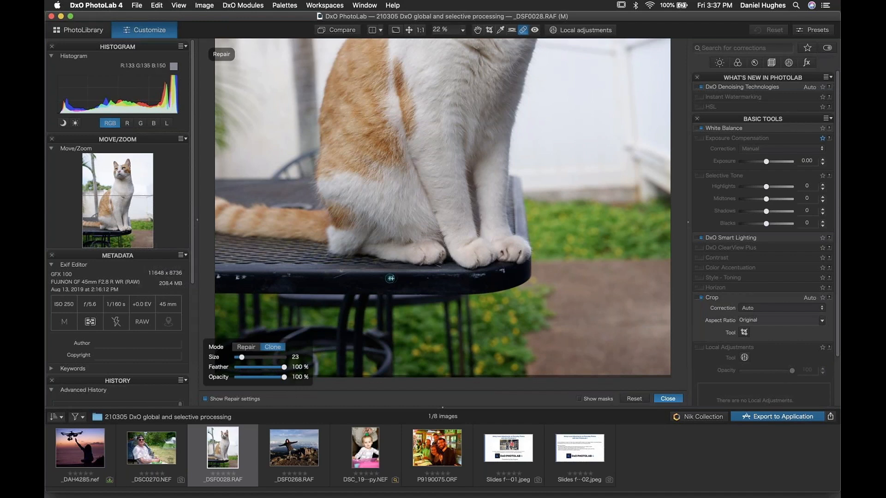
{"action": "left_click_drag", "start_coordinate": [389, 278], "coordinate": [395, 276]}
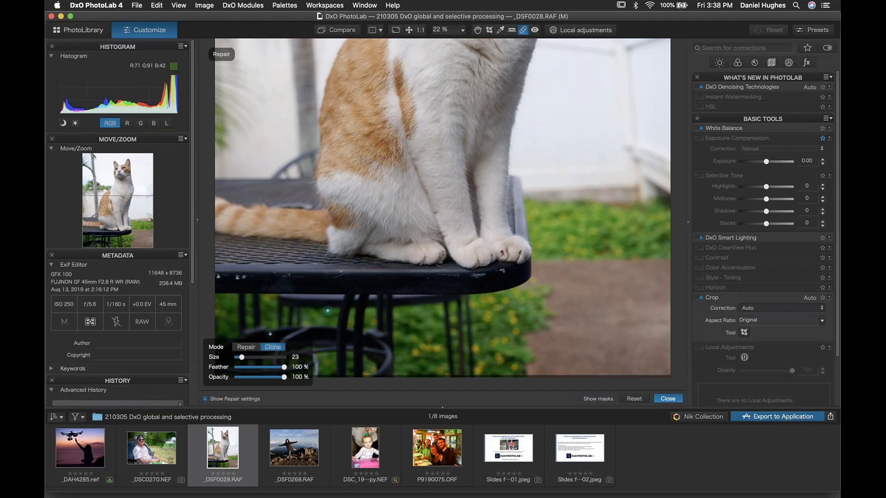
- Lower the clone Opacity to 10% and try it on the paint chip near the left part of the table's edge
{"action": "left_click_drag", "start_coordinate": [284, 377], "coordinate": [235, 378]}
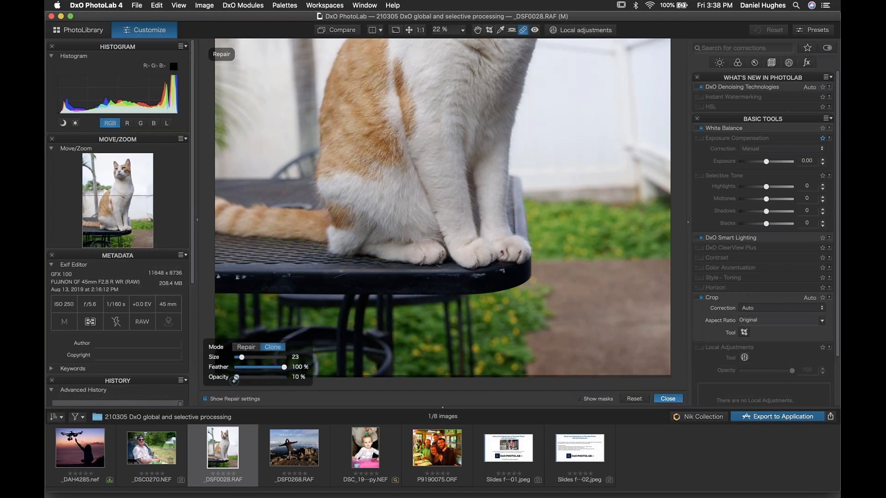
{"action": "left_click", "coordinate": [237, 280]}
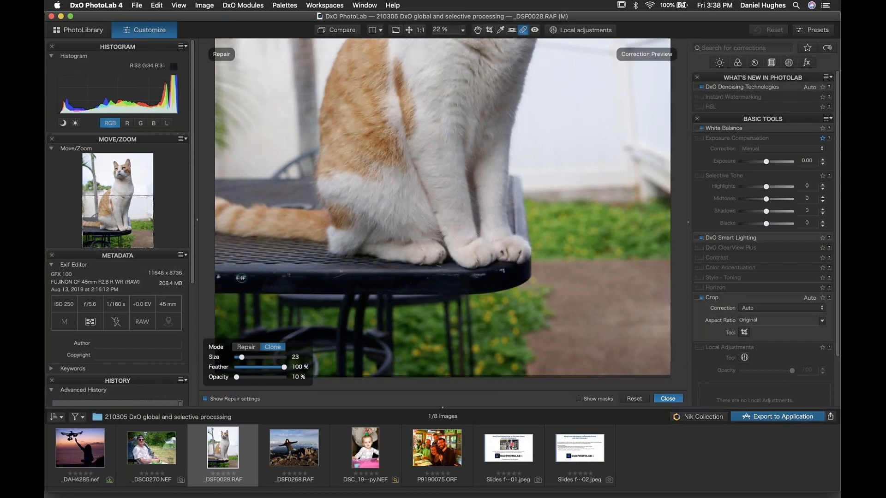
{"action": "left_click", "coordinate": [248, 277]}
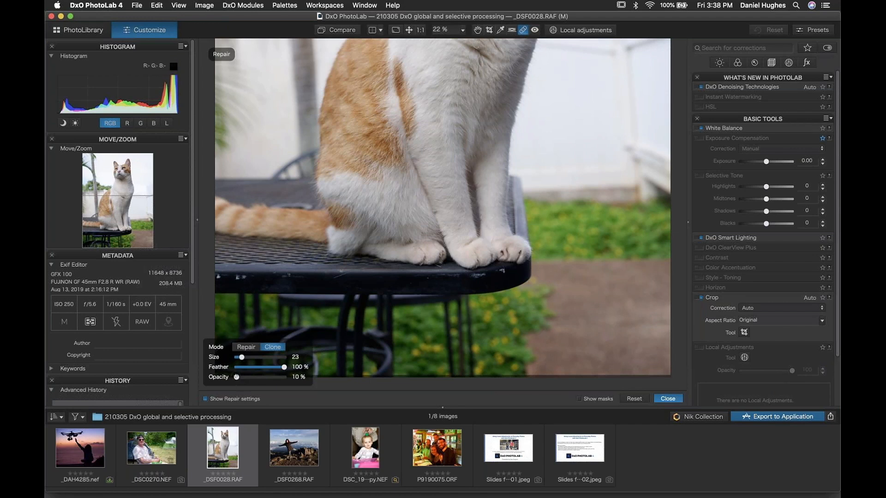
- Set the clone Opacity to 100%, clone over the remaining paint chips along the table's front edge, and close the Repair tool
{"action": "left_click_drag", "start_coordinate": [237, 376], "coordinate": [283, 377]}
{"action": "left_click_drag", "start_coordinate": [237, 278], "coordinate": [248, 278]}
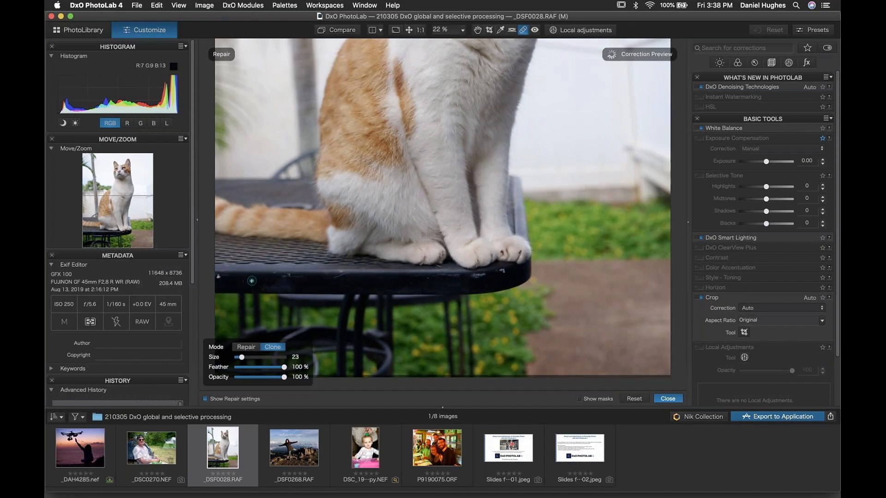
{"action": "left_click_drag", "start_coordinate": [282, 279], "coordinate": [346, 277]}
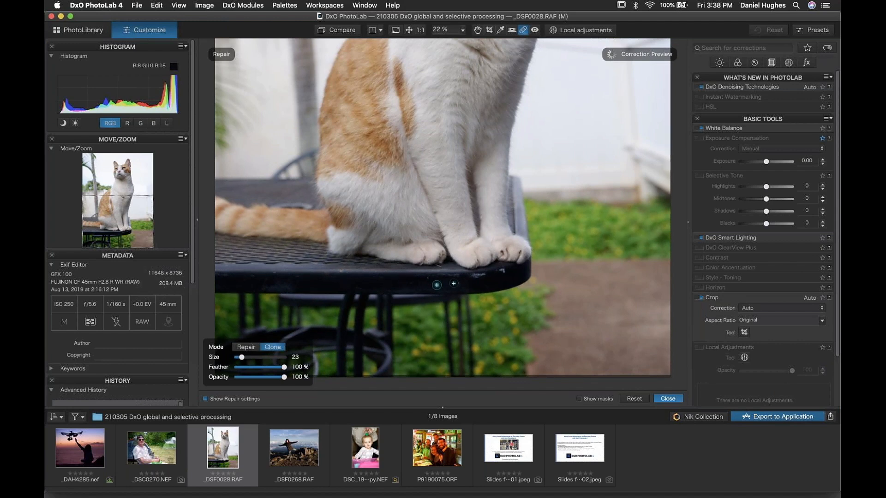
{"action": "mouse_move", "coordinate": [472, 278]}
{"action": "left_mouse_down"}
{"action": "mouse_move", "coordinate": [493, 271]}
{"action": "mouse_move", "coordinate": [507, 271]}
{"action": "mouse_move", "coordinate": [476, 290]}
{"action": "mouse_move", "coordinate": [479, 279]}
{"action": "mouse_move", "coordinate": [434, 277]}
{"action": "left_mouse_up"}
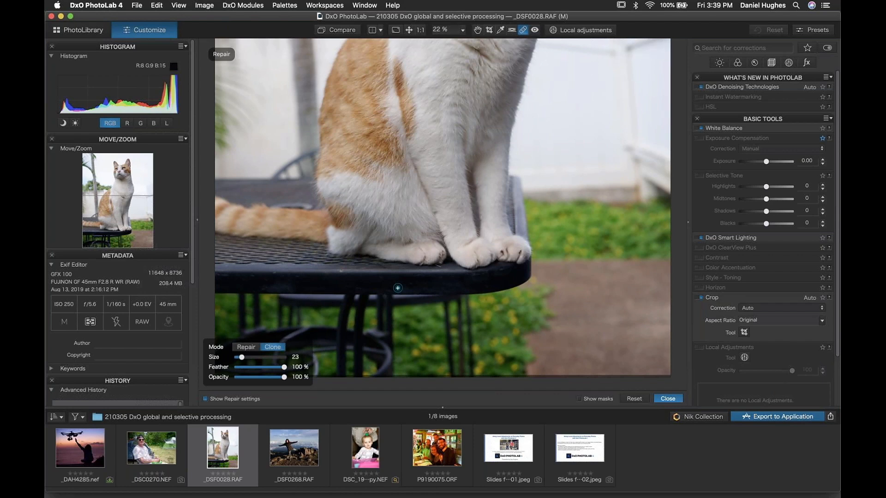
{"action": "left_click", "coordinate": [424, 277]}
{"action": "left_click", "coordinate": [665, 401]}
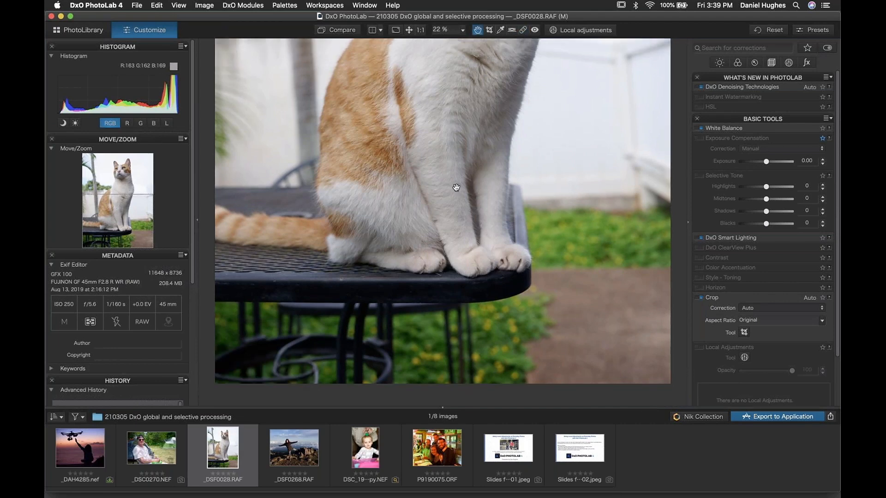
- Look over the retouched cat photo and open the group photo P9190075.ORF
{"action": "scroll", "coordinate": [464, 264], "scroll_direction": "up", "scroll_amount": 10}
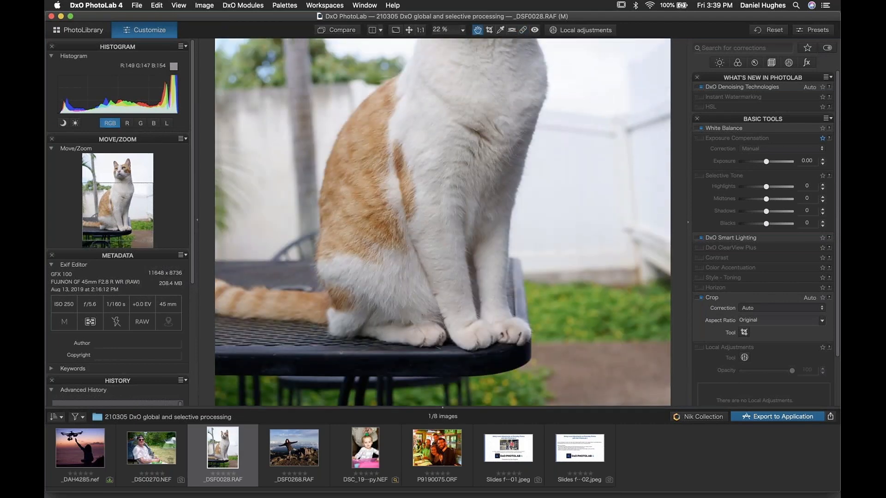
{"action": "scroll", "coordinate": [461, 295], "scroll_direction": "up", "scroll_amount": 3}
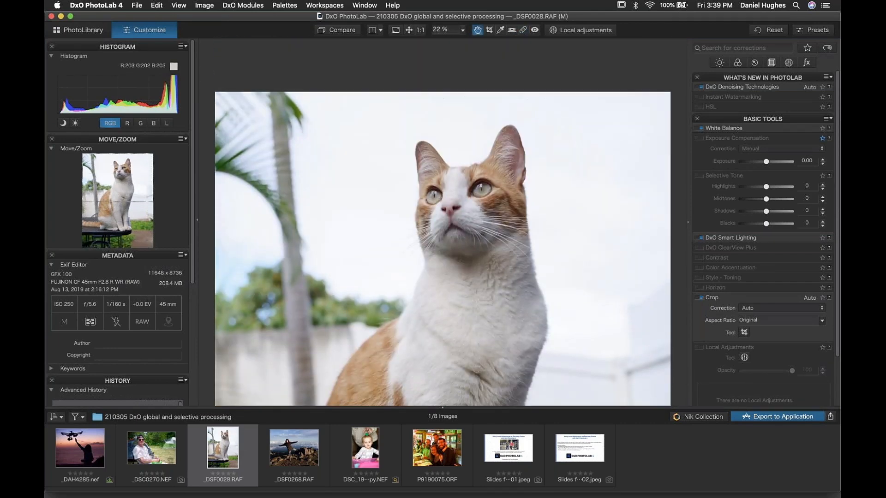
{"action": "scroll", "coordinate": [457, 277], "scroll_direction": "down", "scroll_amount": 3}
{"action": "scroll", "coordinate": [448, 245], "scroll_direction": "down", "scroll_amount": 10}
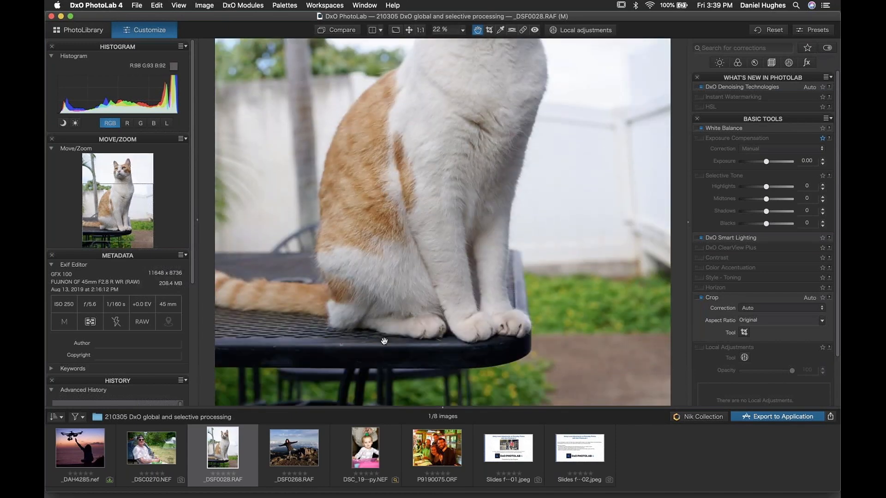
{"action": "left_click", "coordinate": [417, 446]}
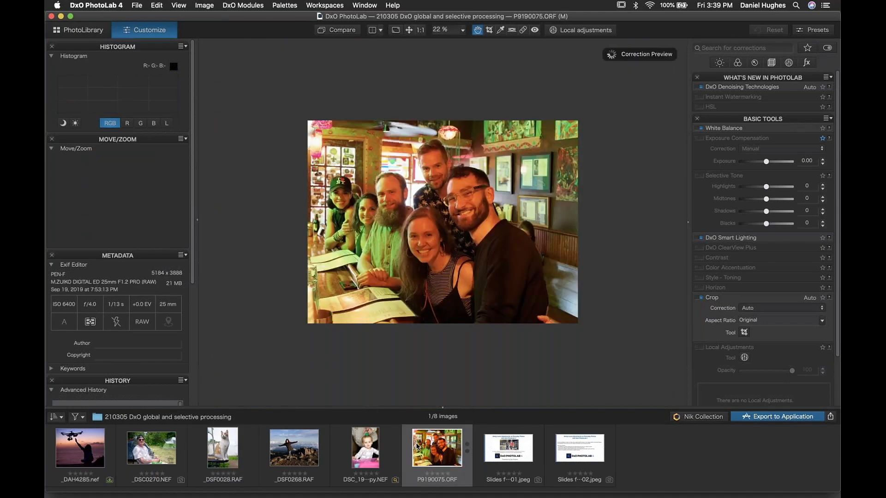
{"action": "mouse_move", "coordinate": [417, 446]}
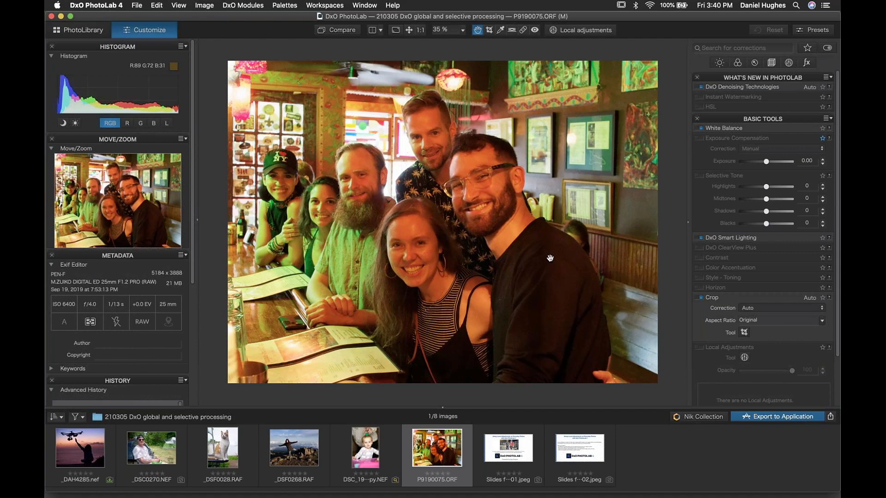
- Set the Crop correction to Manual and crop the group photo to 4672 x 3504 px at its original aspect ratio
{"action": "left_click", "coordinate": [755, 308]}
{"action": "left_click", "coordinate": [755, 317]}
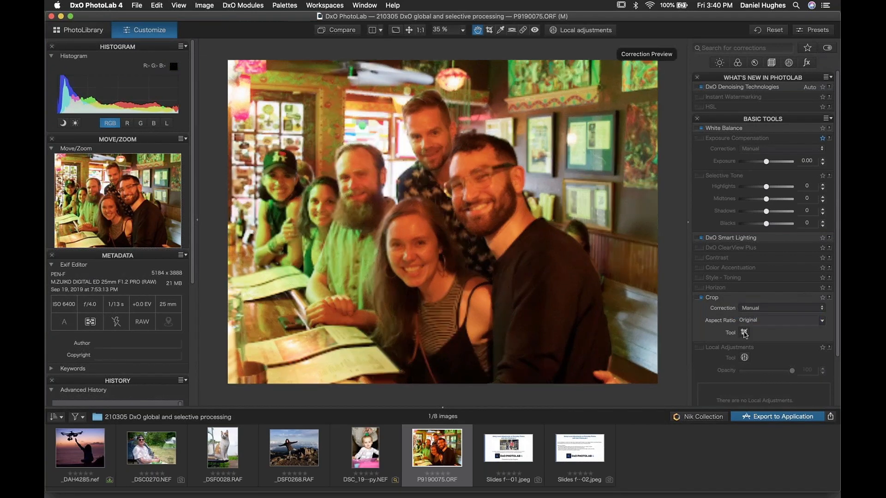
{"action": "left_click", "coordinate": [744, 333]}
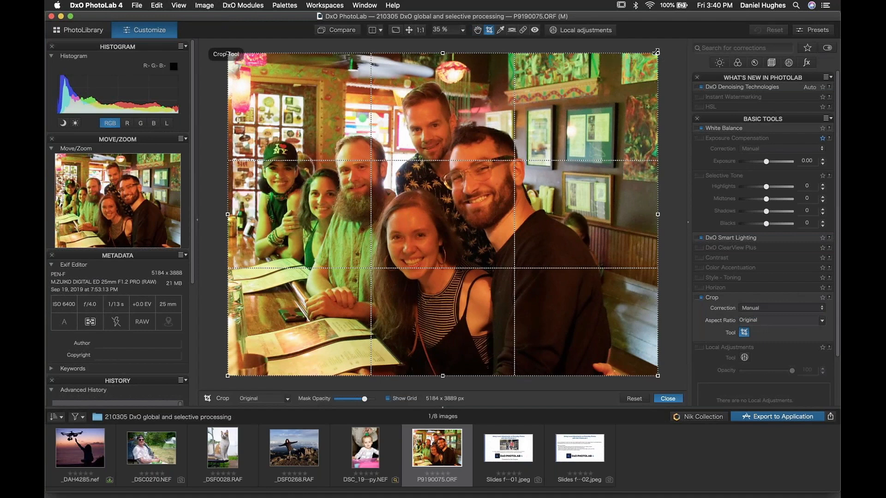
{"action": "left_click_drag", "start_coordinate": [657, 53], "coordinate": [615, 64]}
{"action": "left_click_drag", "start_coordinate": [516, 244], "coordinate": [515, 232]}
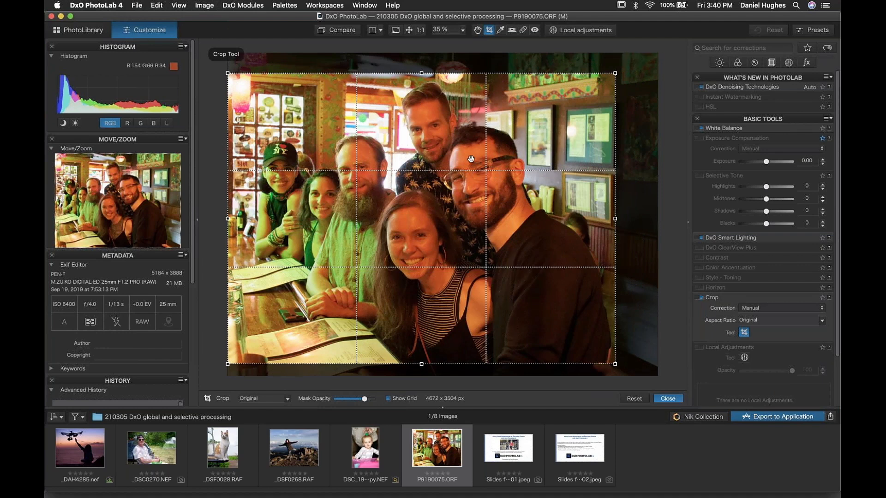
{"action": "left_click", "coordinate": [668, 399]}
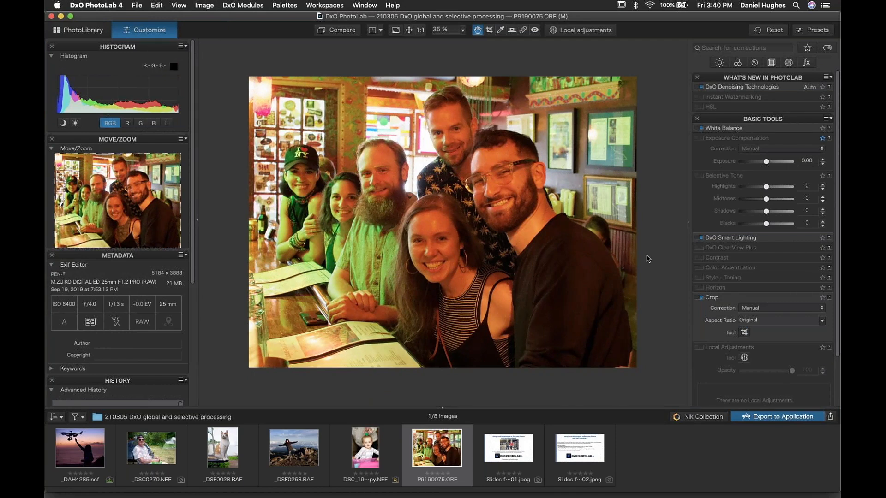
- Leave the Repair tool unused and paint an enlarged Auto mask local adjustment over the wall behind the two men in the group photo
{"action": "left_click", "coordinate": [523, 29]}
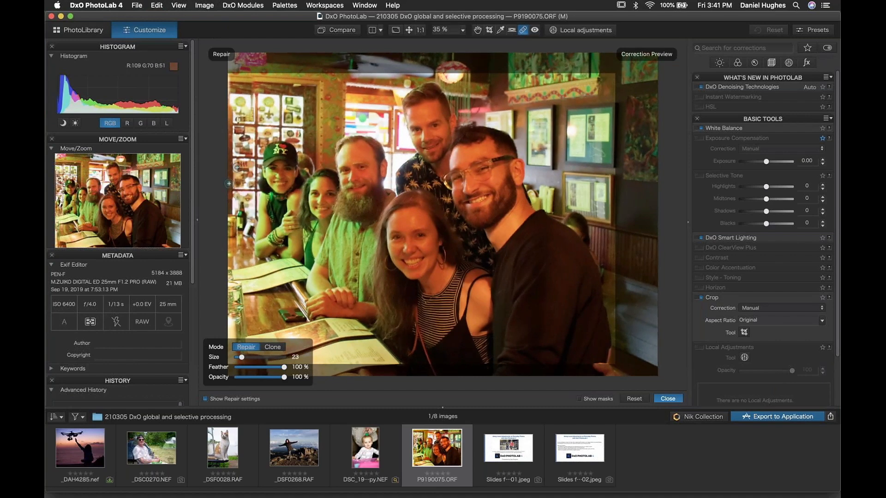
{"action": "left_click", "coordinate": [665, 400]}
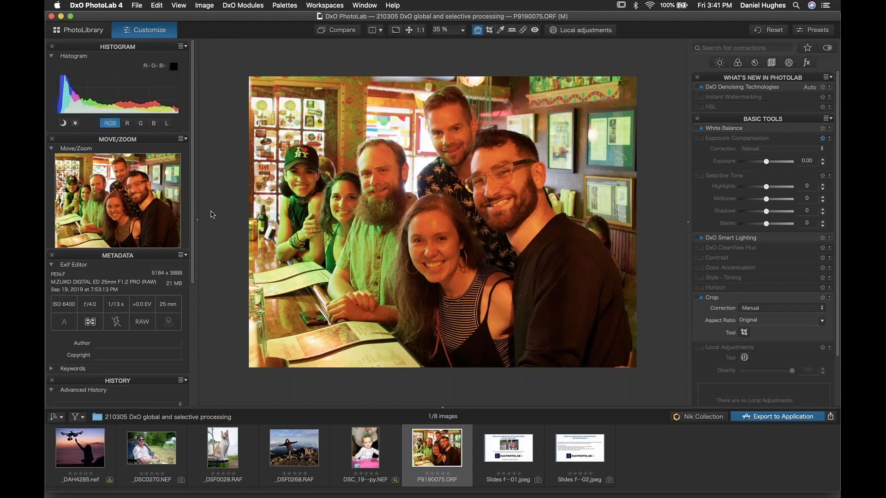
{"action": "left_click", "coordinate": [563, 31]}
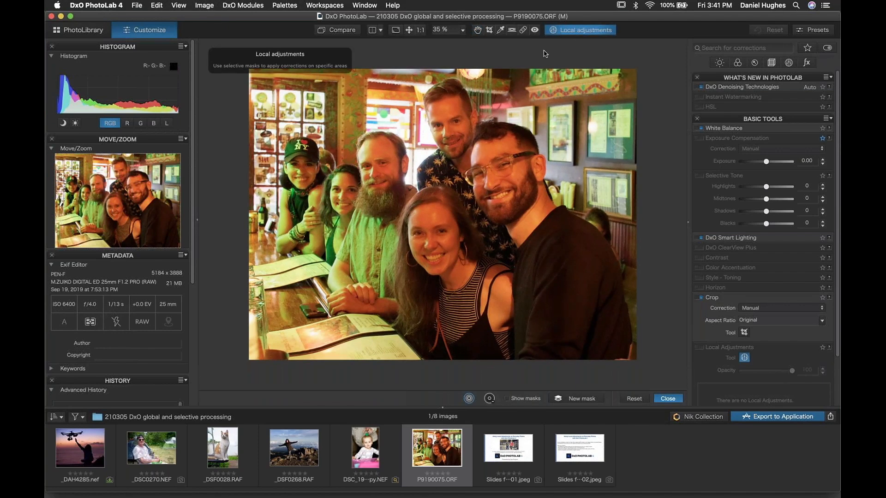
{"action": "right_click", "coordinate": [512, 128]}
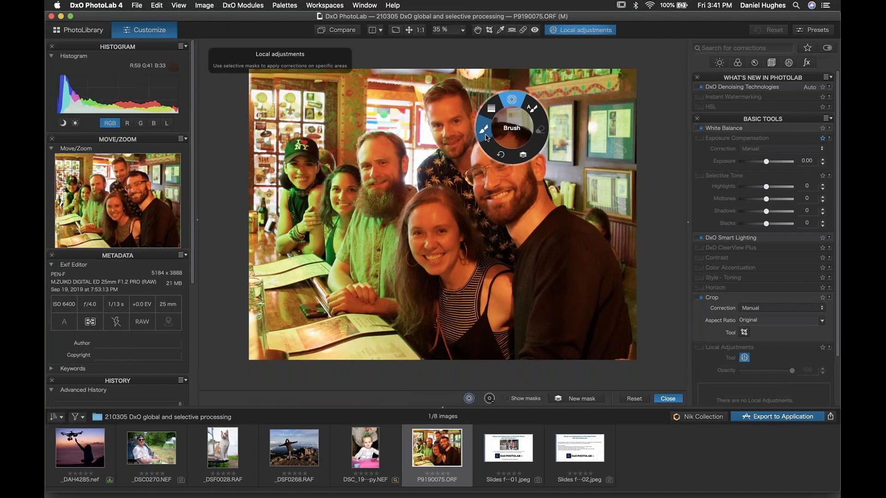
{"action": "left_click", "coordinate": [533, 110]}
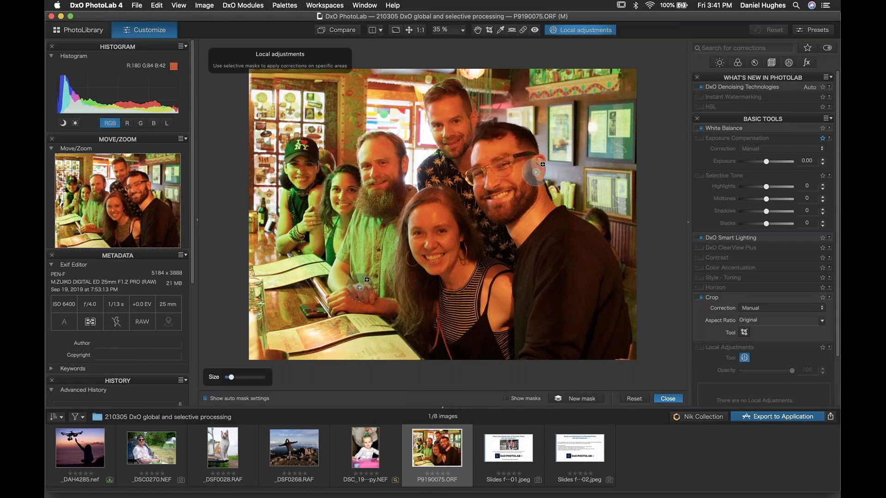
{"action": "left_click_drag", "start_coordinate": [230, 378], "coordinate": [239, 377]}
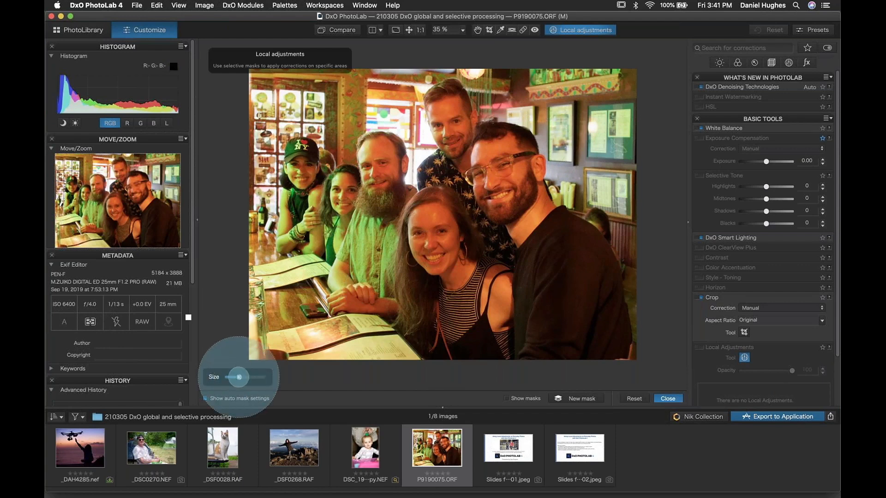
{"action": "mouse_move", "coordinate": [627, 64]}
{"action": "left_mouse_down"}
{"action": "mouse_move", "coordinate": [634, 117]}
{"action": "mouse_move", "coordinate": [570, 74]}
{"action": "mouse_move", "coordinate": [506, 62]}
{"action": "mouse_move", "coordinate": [507, 81]}
{"action": "mouse_move", "coordinate": [500, 79]}
{"action": "mouse_move", "coordinate": [542, 85]}
{"action": "mouse_move", "coordinate": [563, 104]}
{"action": "mouse_move", "coordinate": [525, 85]}
{"action": "mouse_move", "coordinate": [556, 101]}
{"action": "mouse_move", "coordinate": [577, 129]}
{"action": "mouse_move", "coordinate": [584, 171]}
{"action": "mouse_move", "coordinate": [619, 186]}
{"action": "mouse_move", "coordinate": [621, 179]}
{"action": "mouse_move", "coordinate": [664, 266]}
{"action": "mouse_move", "coordinate": [675, 340]}
{"action": "mouse_move", "coordinate": [651, 210]}
{"action": "left_mouse_up"}
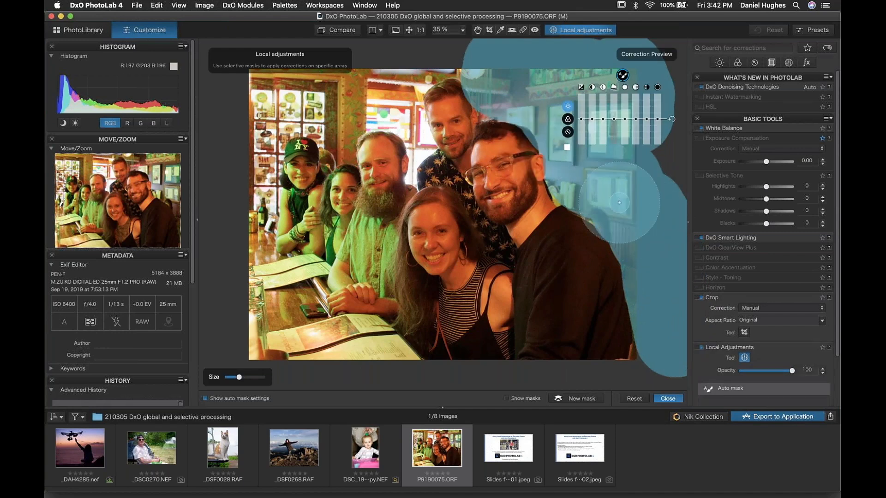
{"action": "left_click_drag", "start_coordinate": [612, 185], "coordinate": [602, 182]}
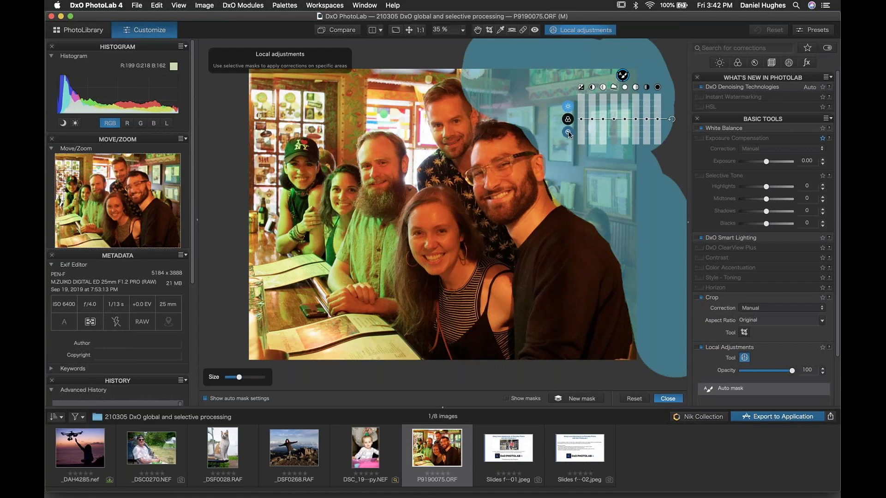
- Test a Blur of 100 on the background Auto mask and settle on a Blur of 10
{"action": "left_click", "coordinate": [567, 132]}
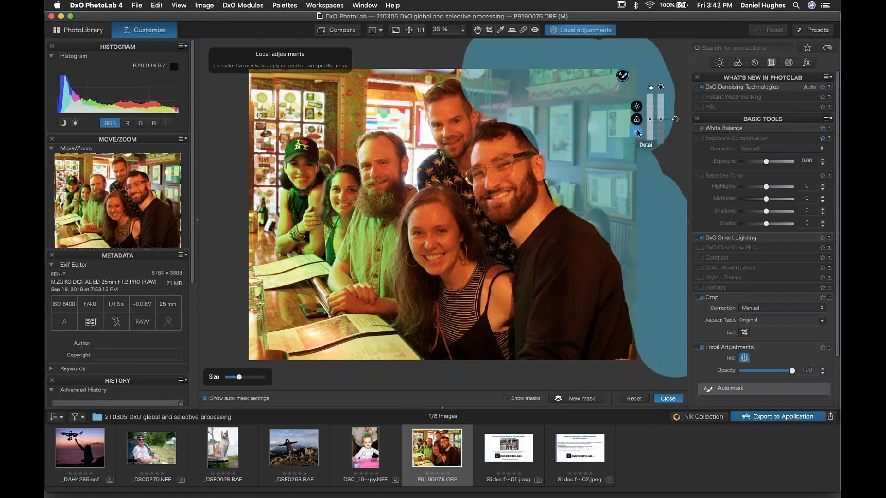
{"action": "left_click_drag", "start_coordinate": [662, 121], "coordinate": [662, 118]}
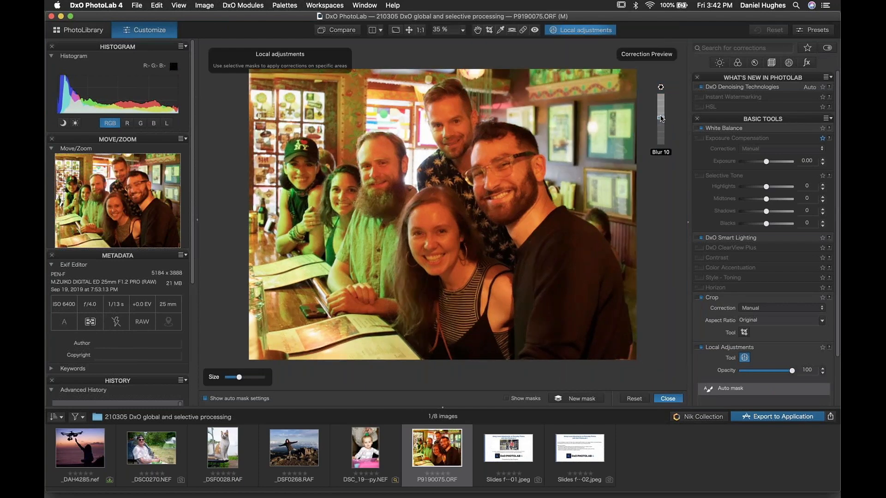
{"action": "left_click_drag", "start_coordinate": [661, 85], "coordinate": [661, 93]}
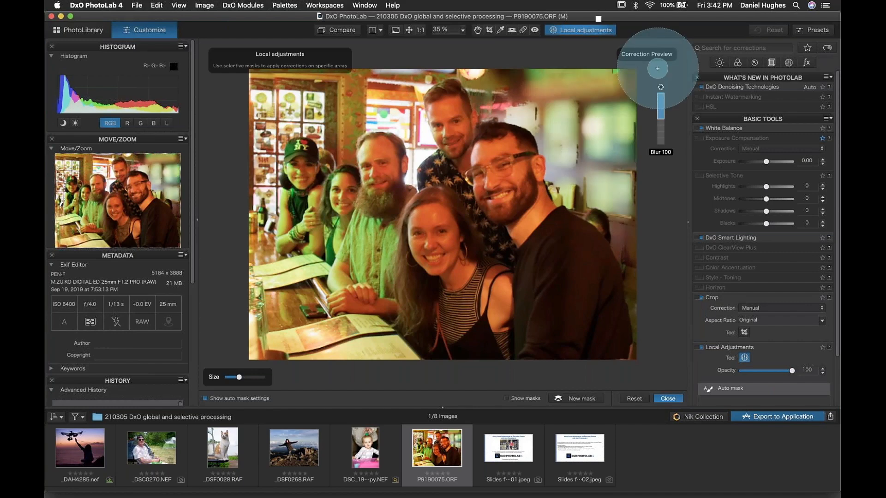
{"action": "left_click_drag", "start_coordinate": [661, 95], "coordinate": [661, 117]}
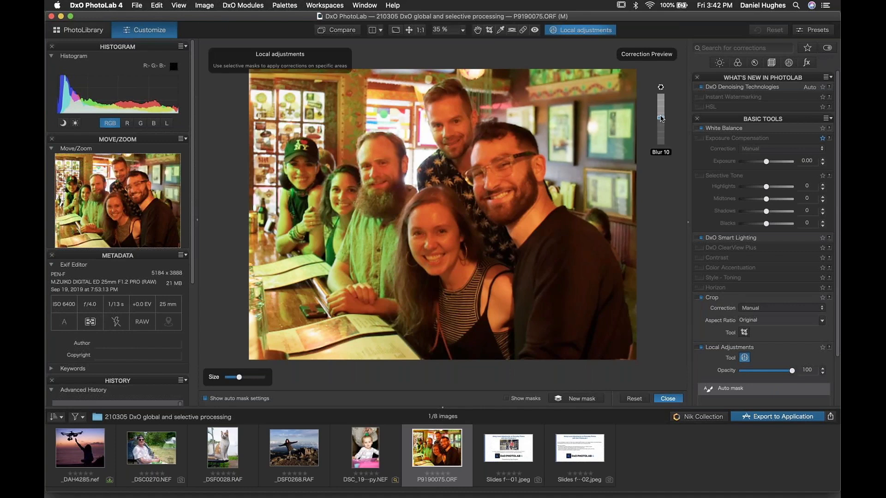
{"action": "left_click_drag", "start_coordinate": [661, 119], "coordinate": [660, 119]}
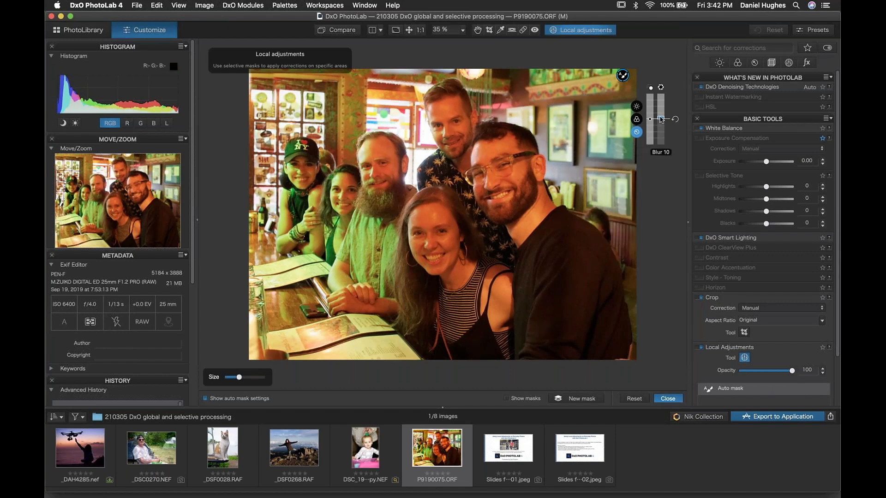
{"action": "left_click_drag", "start_coordinate": [661, 118], "coordinate": [660, 118]}
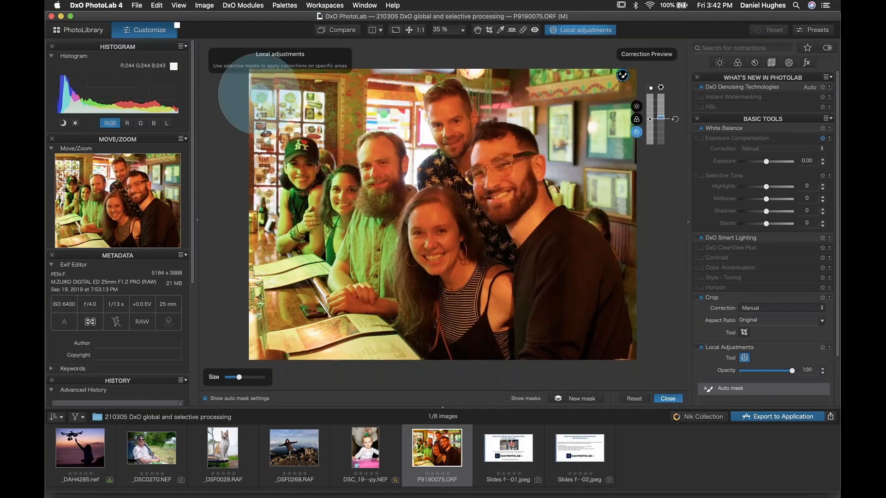
- Extend the Auto mask over the rest of the background behind the group and erase it around the rear man's face
{"action": "mouse_move", "coordinate": [255, 82]}
{"action": "left_mouse_down"}
{"action": "mouse_move", "coordinate": [351, 68]}
{"action": "mouse_move", "coordinate": [447, 36]}
{"action": "mouse_move", "coordinate": [424, 36]}
{"action": "mouse_move", "coordinate": [394, 66]}
{"action": "mouse_move", "coordinate": [350, 78]}
{"action": "mouse_move", "coordinate": [272, 82]}
{"action": "mouse_move", "coordinate": [242, 113]}
{"action": "mouse_move", "coordinate": [236, 202]}
{"action": "mouse_move", "coordinate": [237, 144]}
{"action": "mouse_move", "coordinate": [265, 98]}
{"action": "mouse_move", "coordinate": [250, 119]}
{"action": "mouse_move", "coordinate": [310, 86]}
{"action": "mouse_move", "coordinate": [349, 96]}
{"action": "mouse_move", "coordinate": [401, 85]}
{"action": "mouse_move", "coordinate": [417, 91]}
{"action": "mouse_move", "coordinate": [437, 121]}
{"action": "mouse_move", "coordinate": [420, 98]}
{"action": "mouse_move", "coordinate": [387, 92]}
{"action": "mouse_move", "coordinate": [301, 95]}
{"action": "mouse_move", "coordinate": [266, 106]}
{"action": "mouse_move", "coordinate": [238, 141]}
{"action": "mouse_move", "coordinate": [236, 168]}
{"action": "left_mouse_up"}
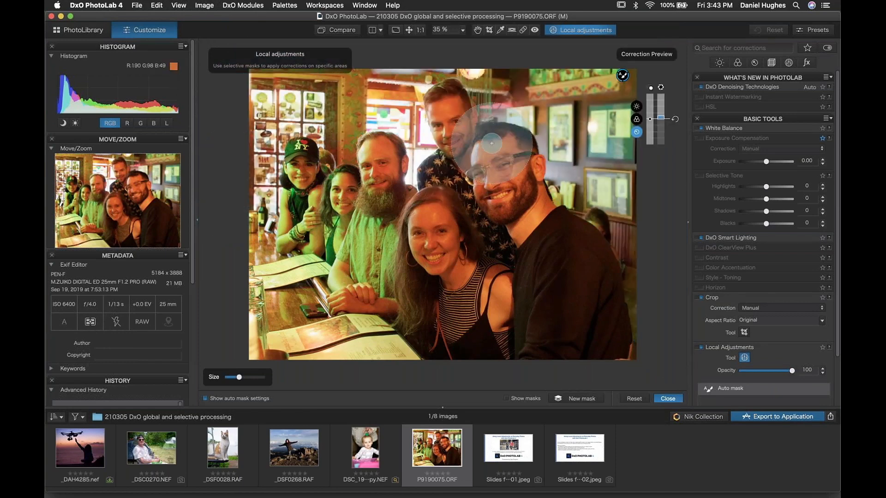
{"action": "mouse_move", "coordinate": [457, 249]}
{"action": "left_mouse_down"}
{"action": "mouse_move", "coordinate": [507, 197]}
{"action": "mouse_move", "coordinate": [457, 199]}
{"action": "left_mouse_up"}
{"action": "right_click", "coordinate": [385, 204]}
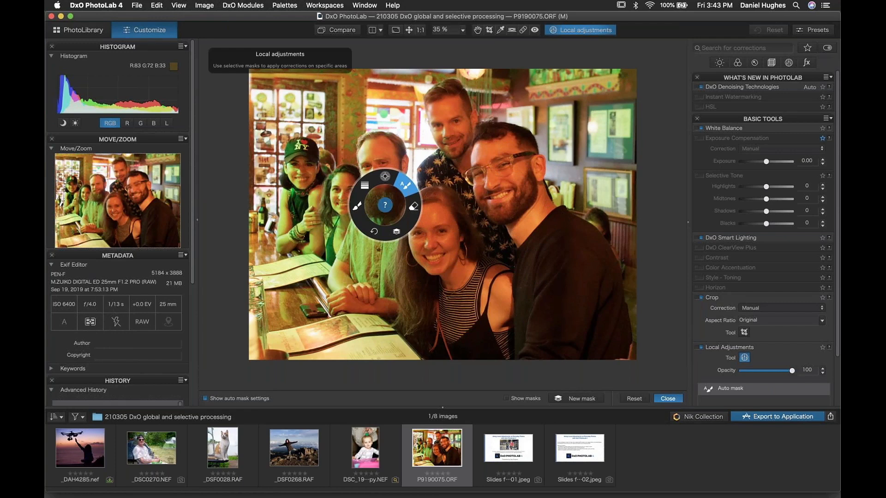
{"action": "left_click", "coordinate": [414, 208]}
{"action": "mouse_move", "coordinate": [447, 140]}
{"action": "left_mouse_down"}
{"action": "mouse_move", "coordinate": [431, 164]}
{"action": "mouse_move", "coordinate": [448, 145]}
{"action": "mouse_move", "coordinate": [432, 110]}
{"action": "mouse_move", "coordinate": [444, 88]}
{"action": "mouse_move", "coordinate": [453, 85]}
{"action": "mouse_move", "coordinate": [469, 115]}
{"action": "mouse_move", "coordinate": [463, 151]}
{"action": "mouse_move", "coordinate": [442, 90]}
{"action": "mouse_move", "coordinate": [462, 142]}
{"action": "mouse_move", "coordinate": [450, 124]}
{"action": "mouse_move", "coordinate": [446, 130]}
{"action": "mouse_move", "coordinate": [439, 108]}
{"action": "mouse_move", "coordinate": [474, 137]}
{"action": "left_mouse_up"}
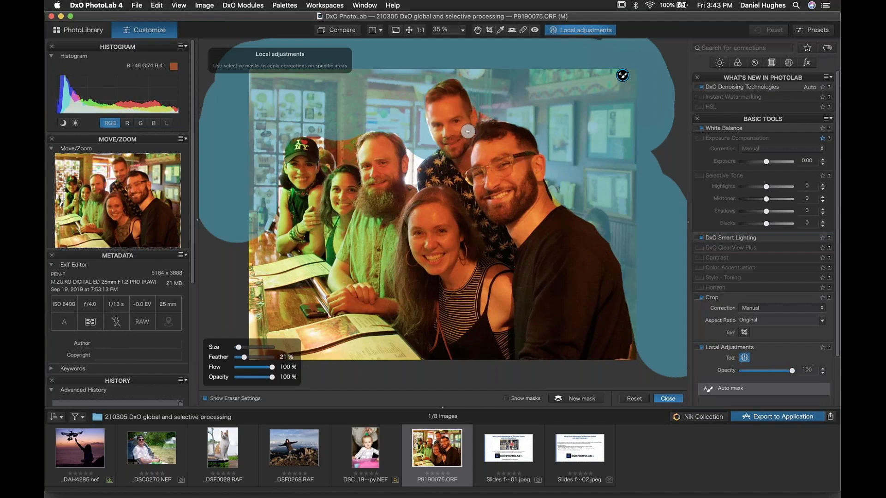
{"action": "left_click_drag", "start_coordinate": [468, 131], "coordinate": [467, 135]}
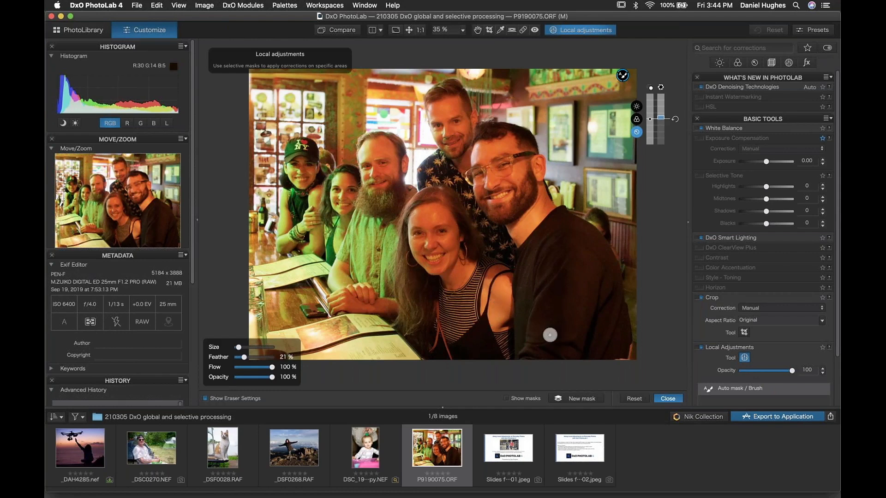
- Start a new mask with a control point on the long-haired woman's forehead, shrinking its radius to roughly her head
{"action": "left_click", "coordinate": [580, 401]}
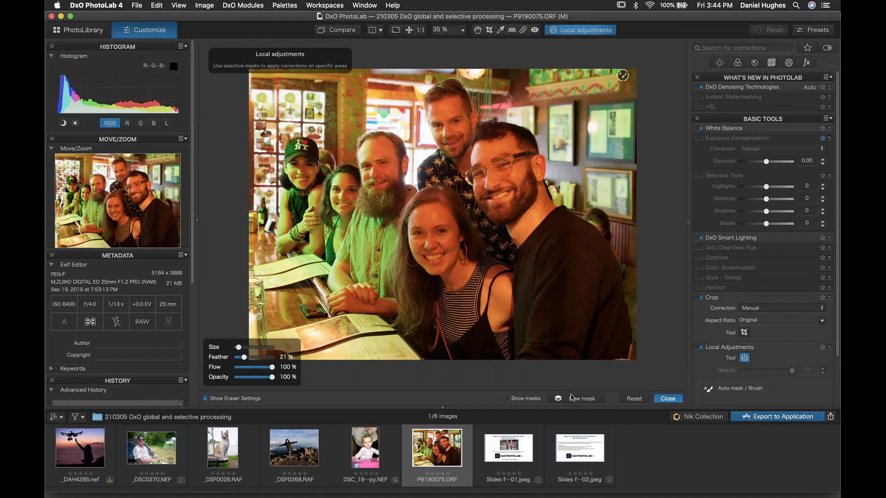
{"action": "right_click", "coordinate": [357, 237]}
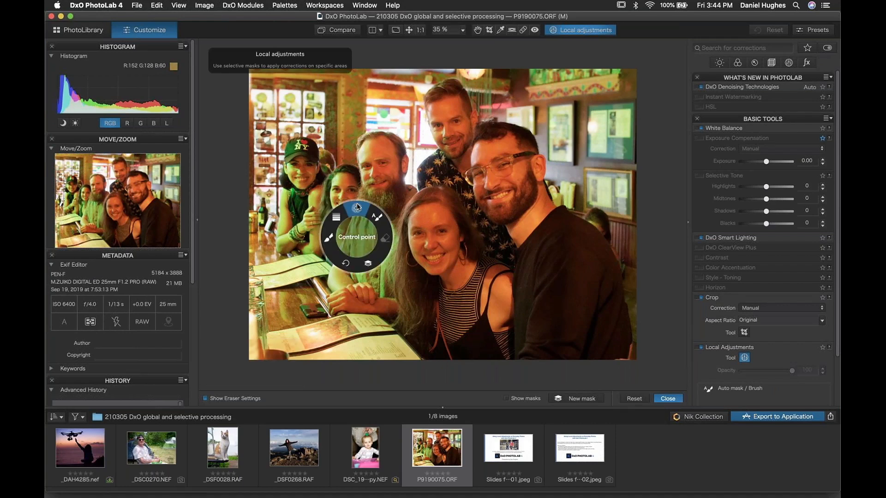
{"action": "left_click", "coordinate": [357, 206]}
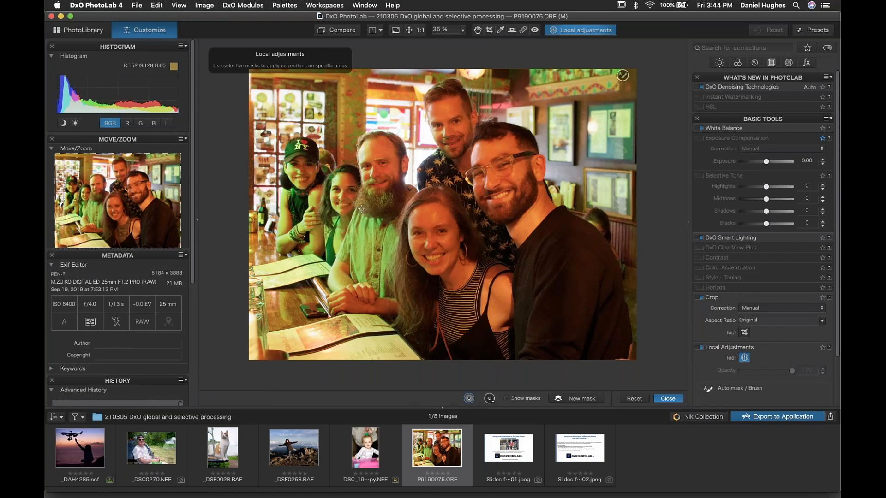
{"action": "left_click", "coordinate": [428, 226]}
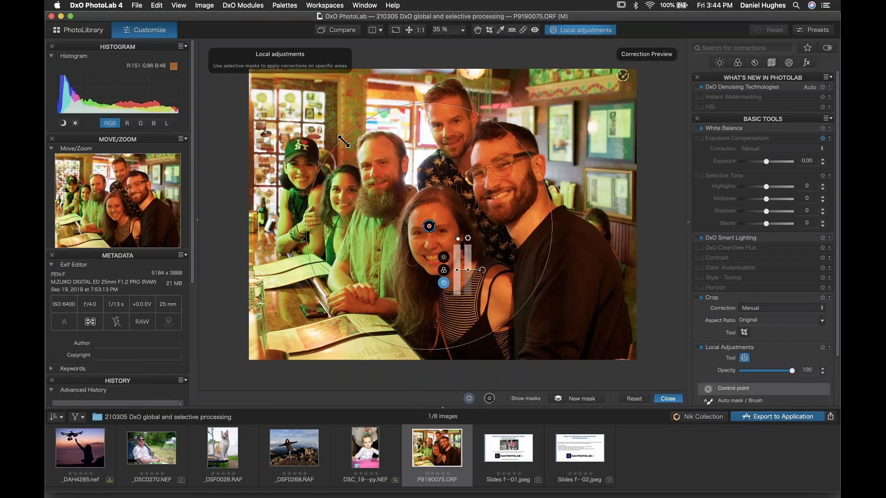
{"action": "left_click_drag", "start_coordinate": [549, 227], "coordinate": [483, 226]}
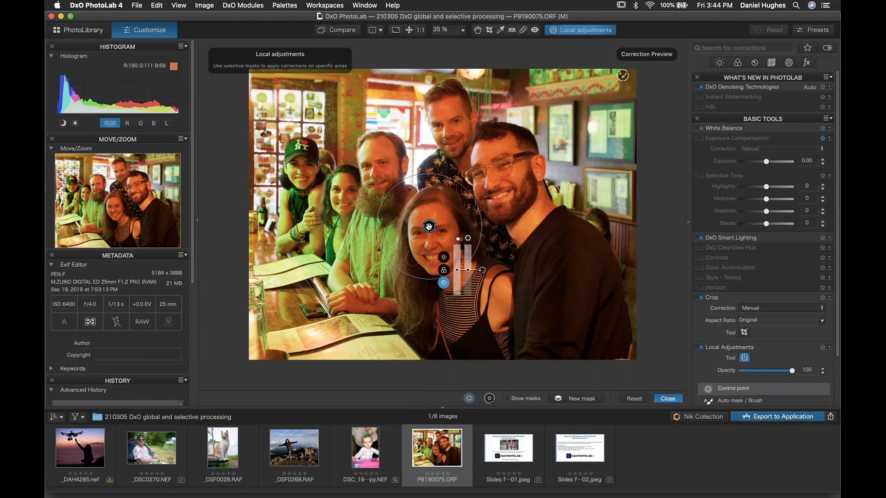
{"action": "left_click_drag", "start_coordinate": [429, 226], "coordinate": [430, 236]}
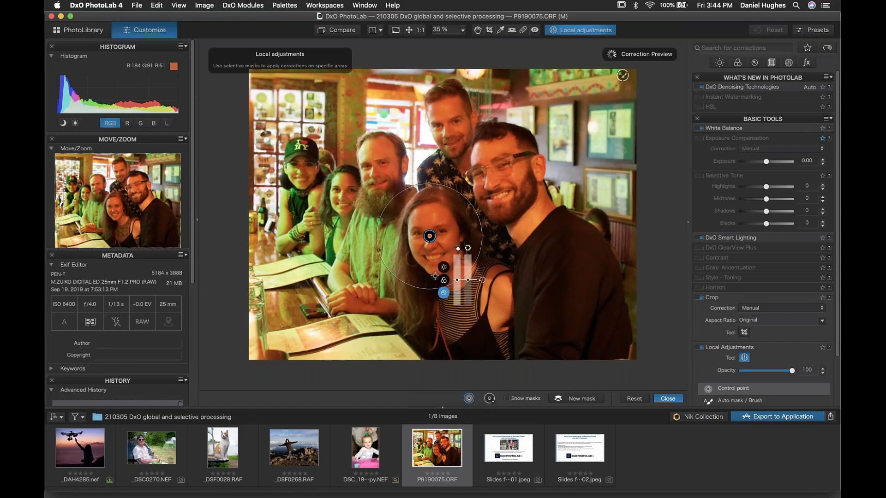
- Set the control point's Temperature to 4460 and raise its Exposure slightly
{"action": "left_click", "coordinate": [444, 280]}
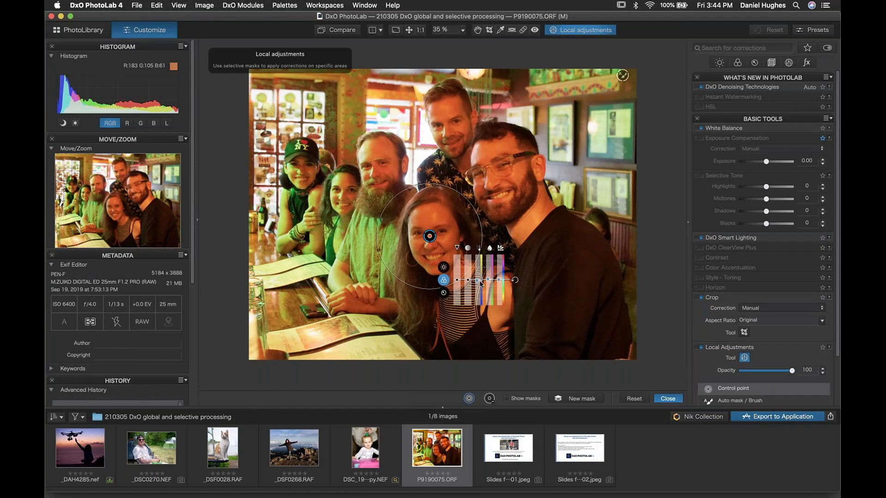
{"action": "mouse_move", "coordinate": [479, 281]}
{"action": "left_click_drag", "start_coordinate": [490, 283], "coordinate": [476, 285]}
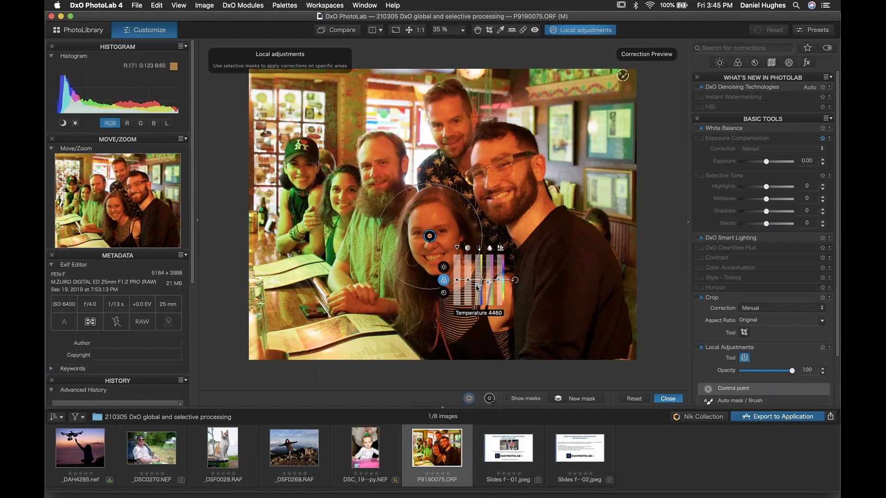
{"action": "left_click", "coordinate": [444, 268]}
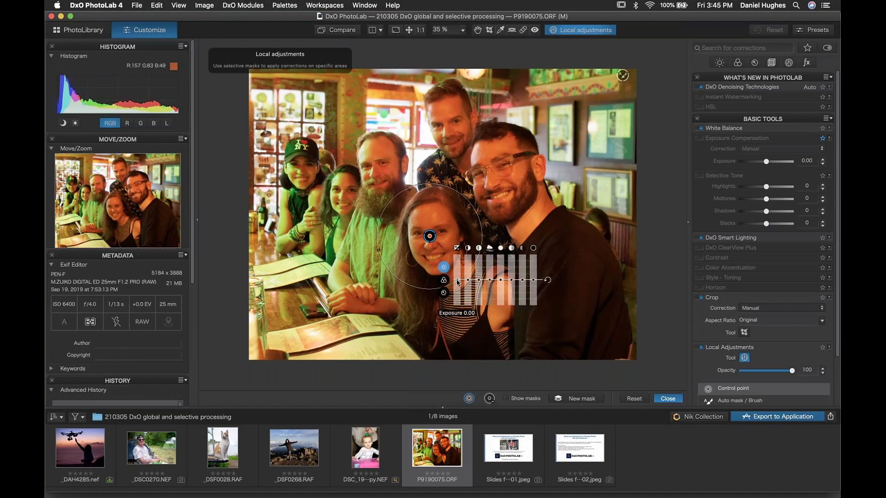
{"action": "left_click_drag", "start_coordinate": [456, 280], "coordinate": [456, 279]}
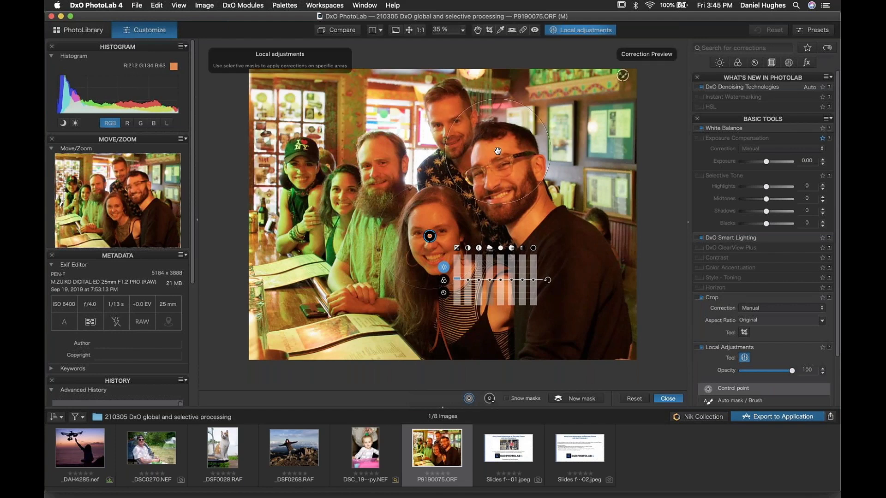
- Add control points to the same mask on the foreheads of both right-hand men and on the bespectacled man's cheek
{"action": "left_click_drag", "start_coordinate": [497, 151], "coordinate": [487, 160]}
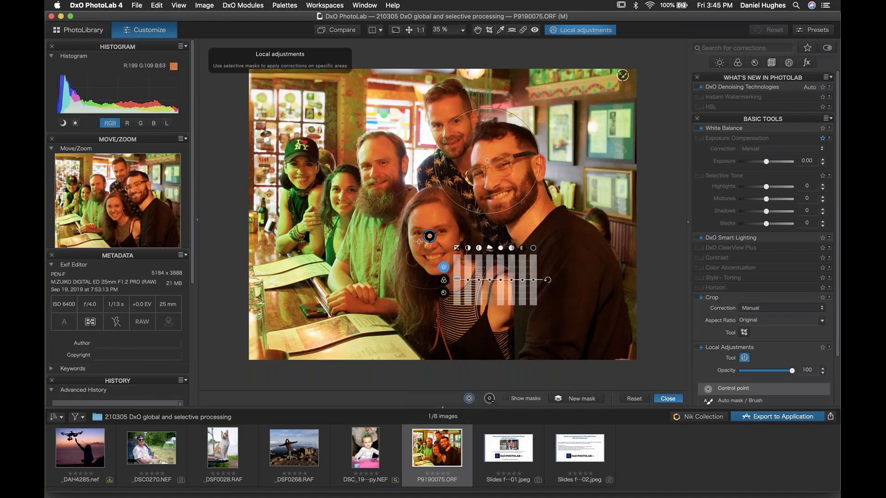
{"action": "left_click", "coordinate": [448, 113]}
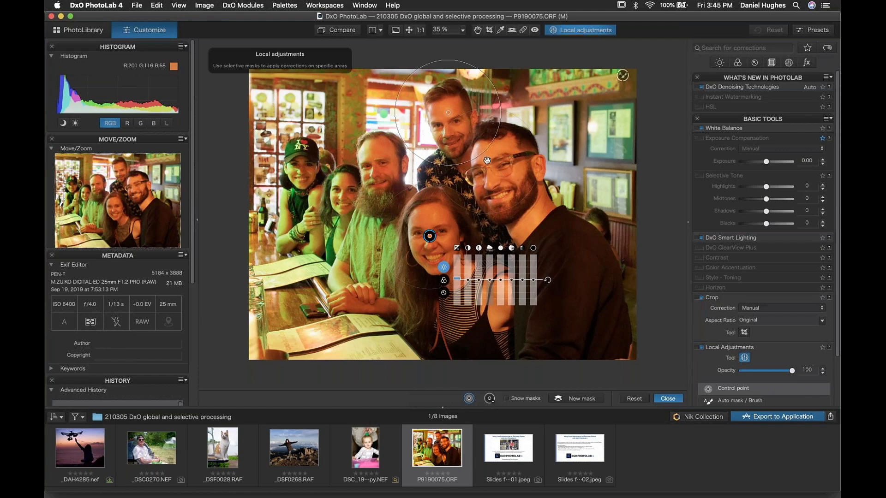
{"action": "left_click", "coordinate": [515, 178]}
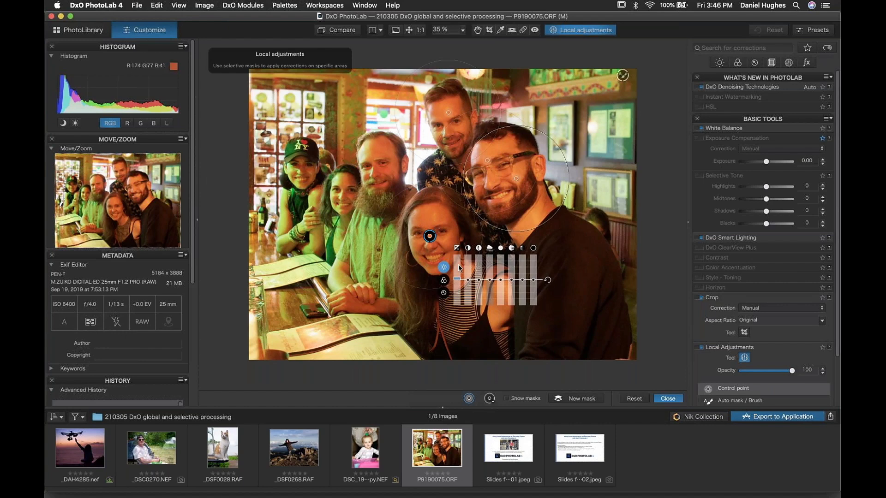
- Fine-tune the control points' Temperature and add further points on the man's black sweater and the wall behind him
{"action": "left_click", "coordinate": [443, 280]}
{"action": "mouse_move", "coordinate": [487, 284]}
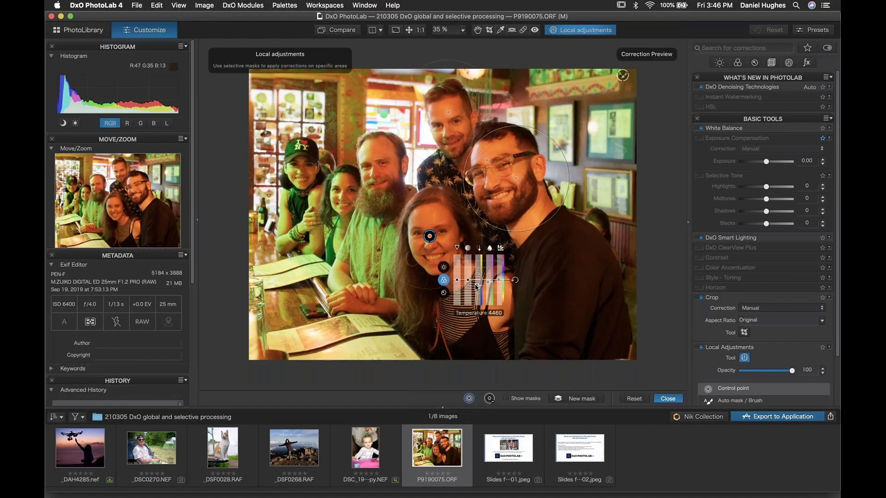
{"action": "left_click_drag", "start_coordinate": [477, 287], "coordinate": [475, 285]}
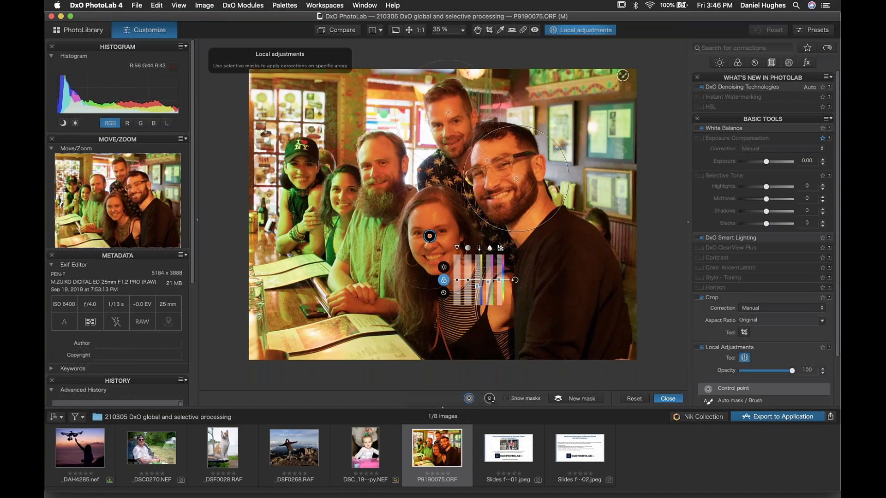
{"action": "left_click", "coordinate": [575, 269]}
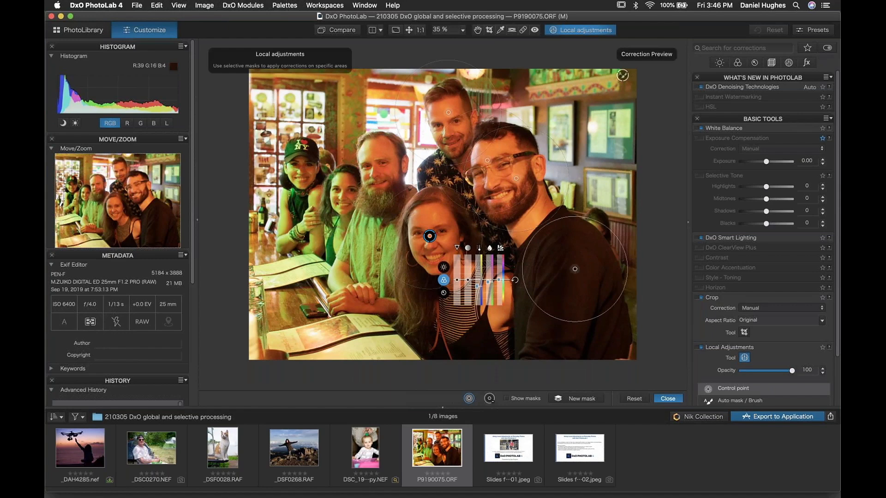
{"action": "left_click", "coordinate": [601, 180]}
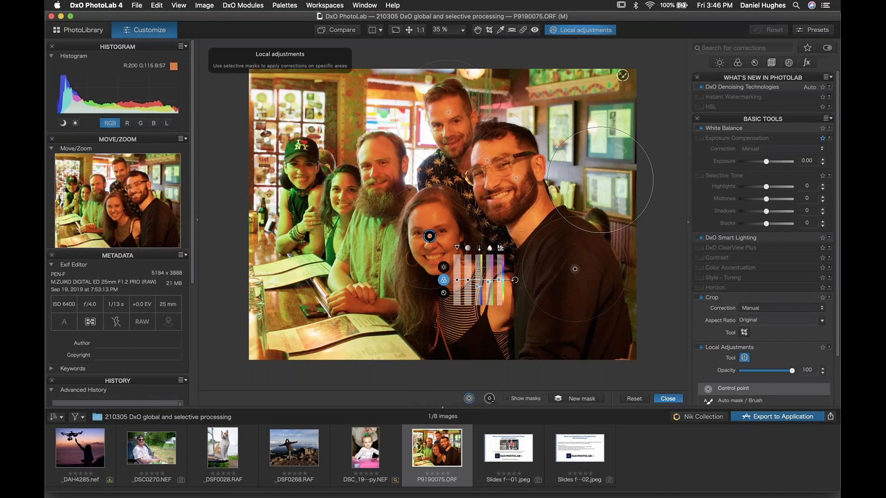
- Add a control point on the forehead of the bearded man in the green shirt, slightly reducing its radius and adjusting its position
{"action": "left_click", "coordinate": [384, 152]}
{"action": "left_click", "coordinate": [429, 236]}
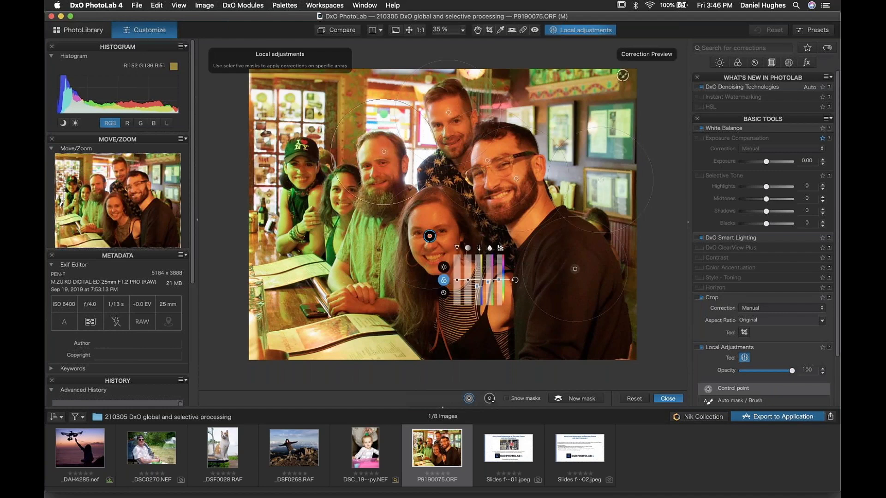
{"action": "left_click_drag", "start_coordinate": [384, 204], "coordinate": [384, 197]}
{"action": "left_click_drag", "start_coordinate": [384, 152], "coordinate": [381, 152]}
{"action": "left_click", "coordinate": [429, 236]}
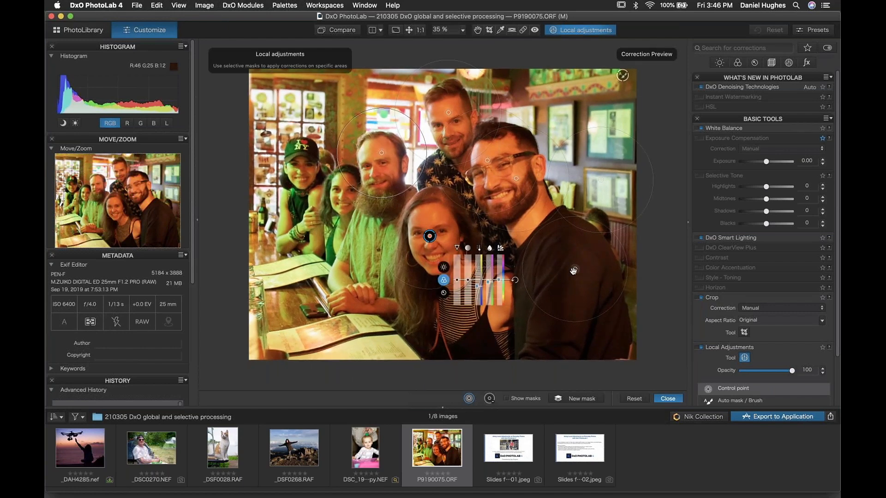
- Delete the control points on the man's black sweater and on the wall behind him
{"action": "left_click_drag", "start_coordinate": [575, 269], "coordinate": [575, 276]}
{"action": "left_click_drag", "start_coordinate": [601, 180], "coordinate": [604, 175]}
{"action": "key", "text": "Delete"}
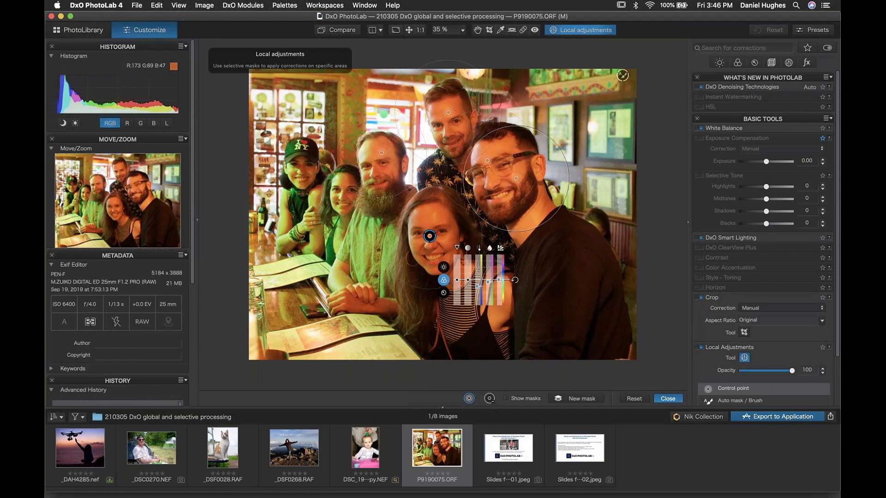
- Switch the faces' control point mask off and on to examine its effect on the skin tones
{"action": "scroll", "coordinate": [774, 384], "scroll_direction": "down", "scroll_amount": 1}
{"action": "scroll", "coordinate": [774, 383], "scroll_direction": "down", "scroll_amount": 4}
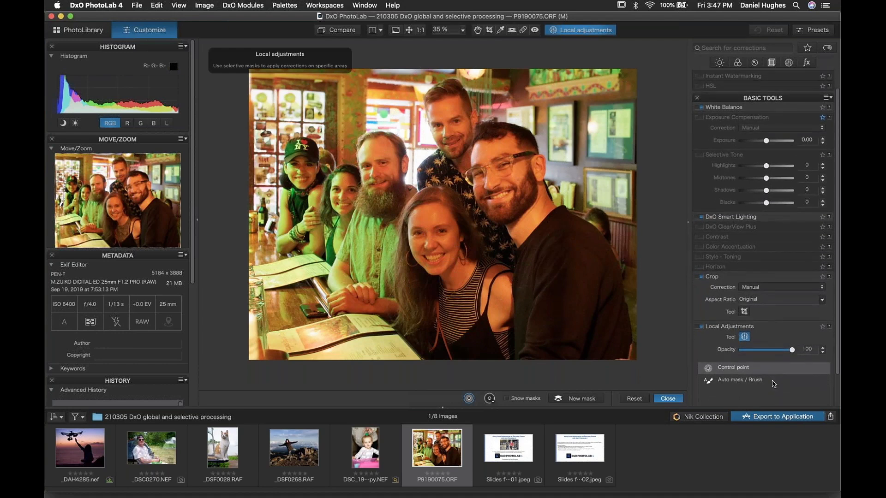
{"action": "mouse_move", "coordinate": [758, 360]}
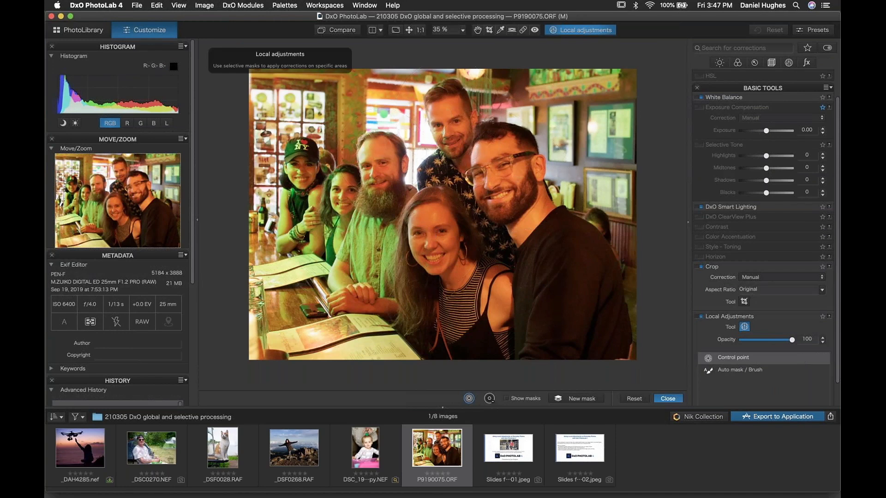
{"action": "mouse_move", "coordinate": [429, 237]}
{"action": "mouse_move", "coordinate": [737, 358]}
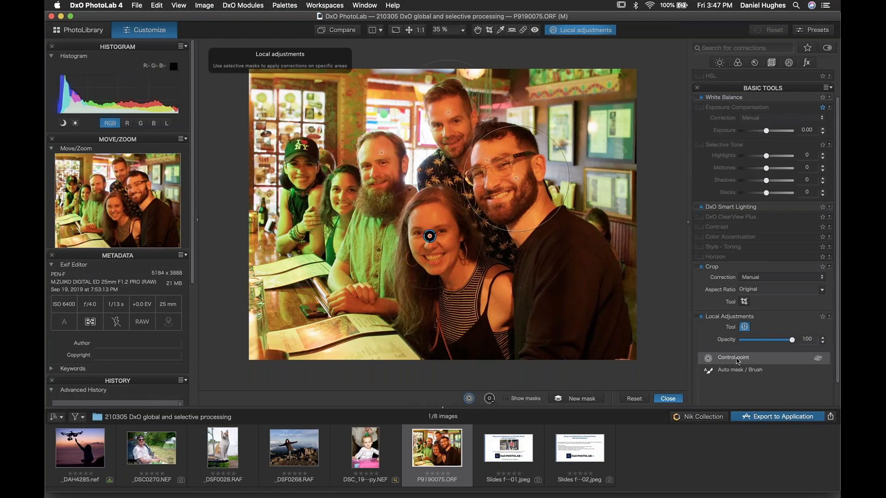
{"action": "left_click", "coordinate": [818, 359]}
{"action": "left_click", "coordinate": [819, 360]}
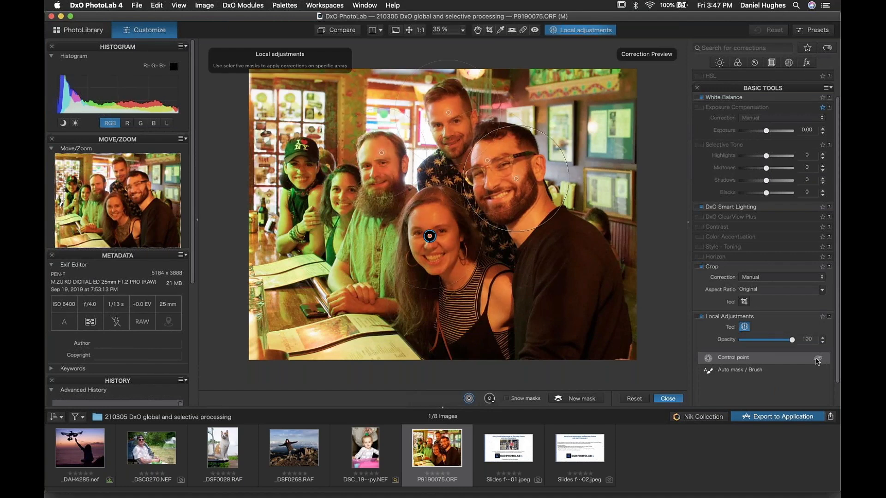
{"action": "left_click", "coordinate": [818, 359]}
{"action": "left_click", "coordinate": [818, 359]}
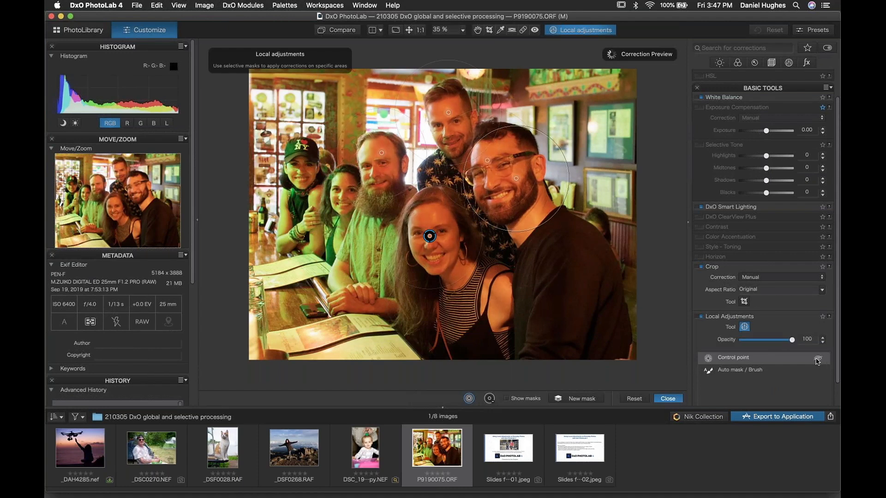
- Show the mask overlay to inspect the areas selected by the face control points, and hide it again
{"action": "left_click", "coordinate": [429, 236]}
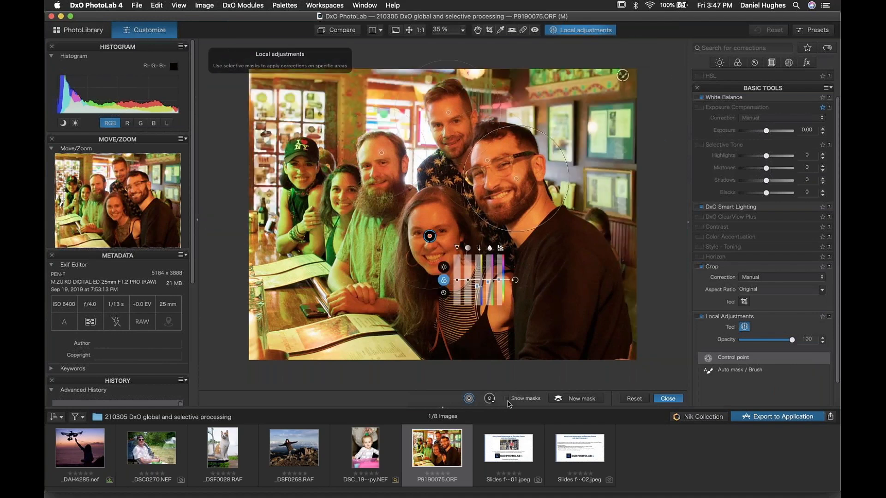
{"action": "left_click", "coordinate": [507, 400]}
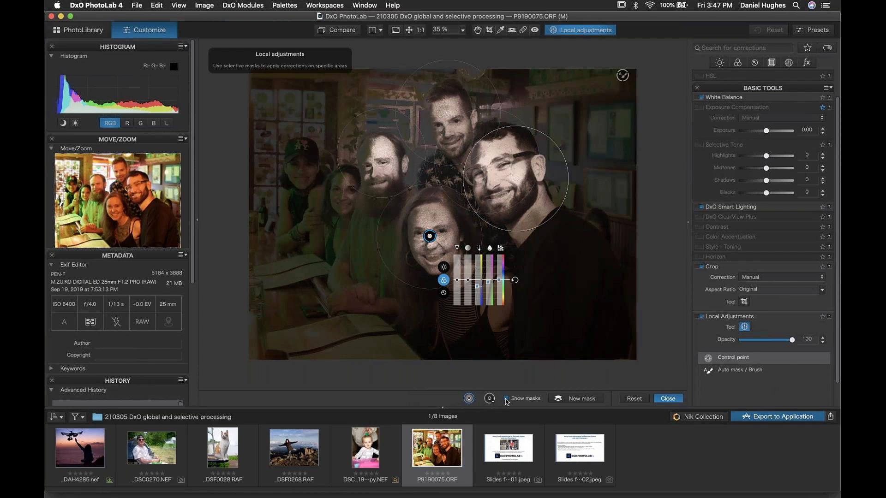
{"action": "left_click", "coordinate": [507, 400]}
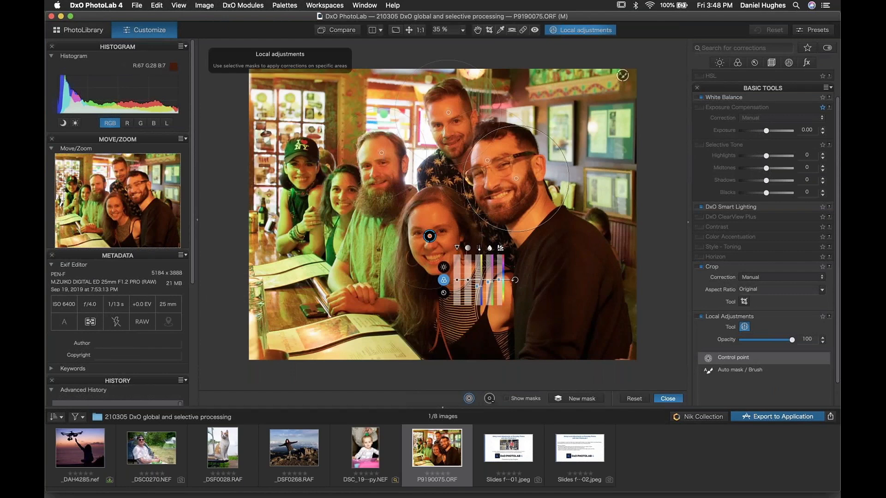
- With the masks shown, place negative control points on the woman's upper arm and the bearded man's hands, and delete the arm point
{"action": "left_click", "coordinate": [507, 400]}
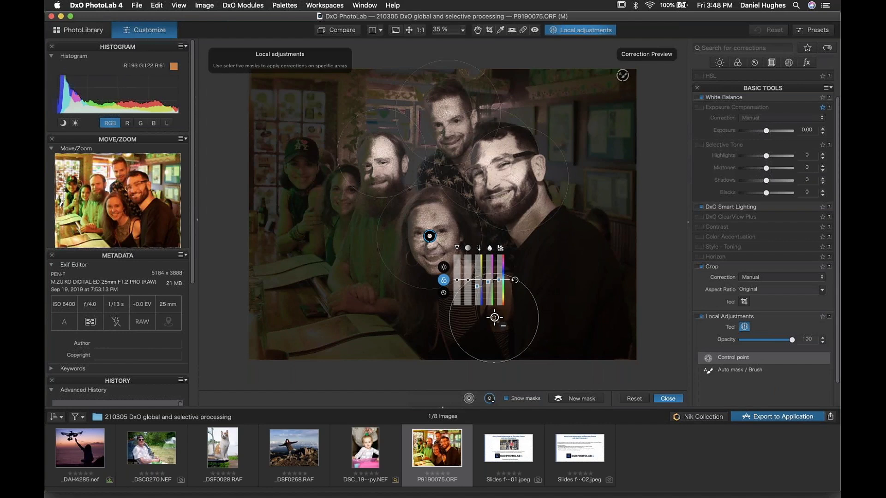
{"action": "left_click", "coordinate": [494, 318]}
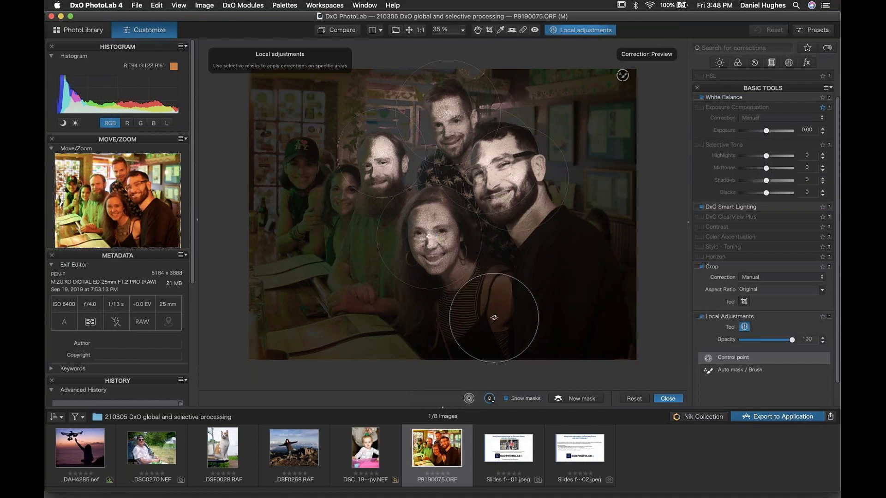
{"action": "left_click", "coordinate": [365, 295]}
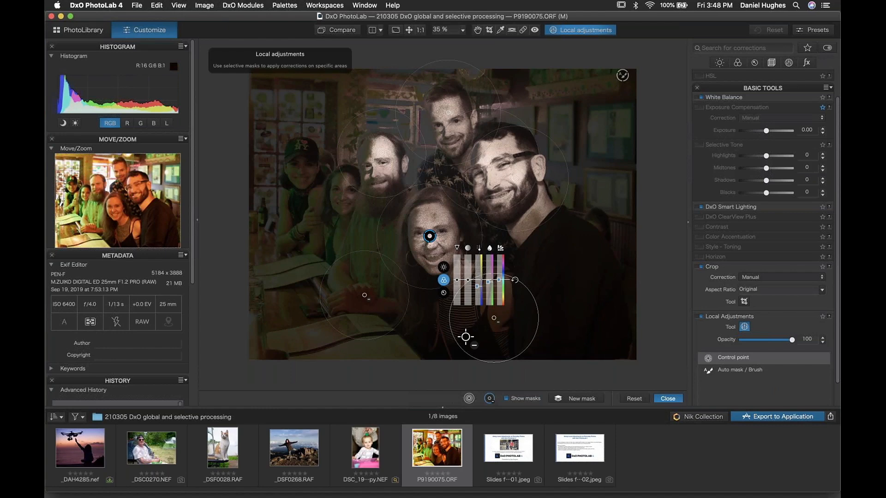
{"action": "key", "text": "Delete"}
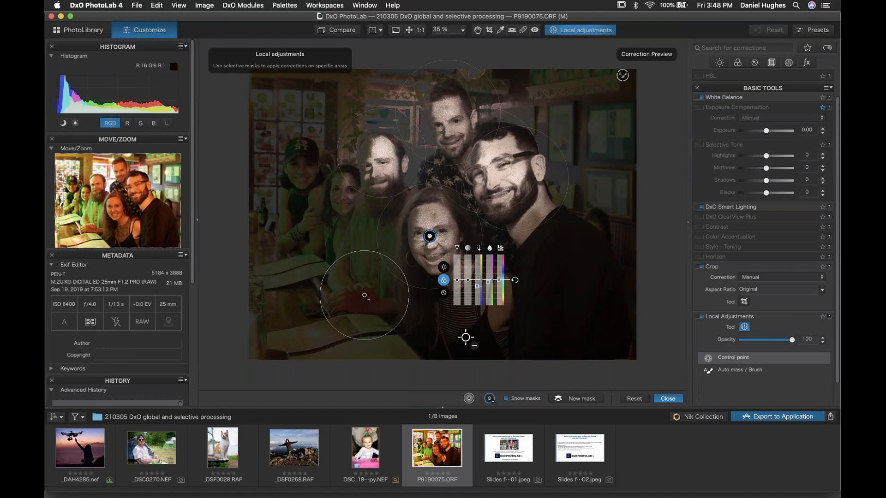
{"action": "left_click", "coordinate": [507, 400]}
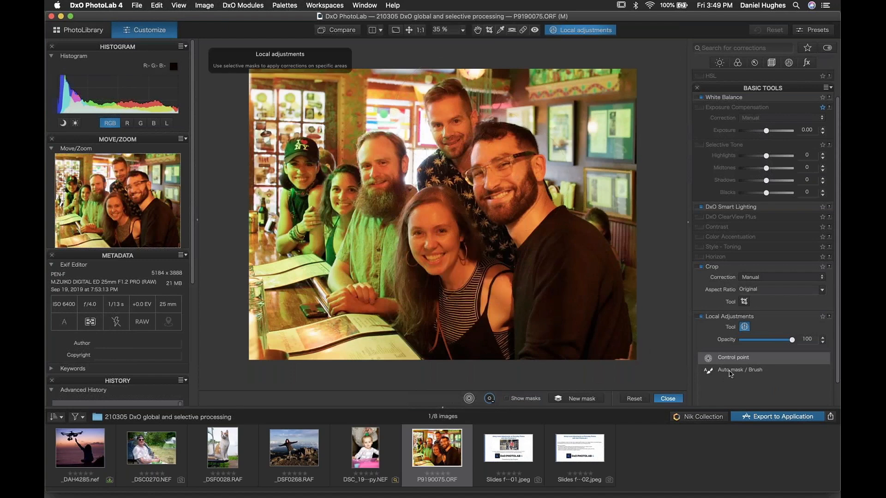
- Reselect the faces' control point mask and try adding a point on the green shirt
{"action": "mouse_move", "coordinate": [732, 373]}
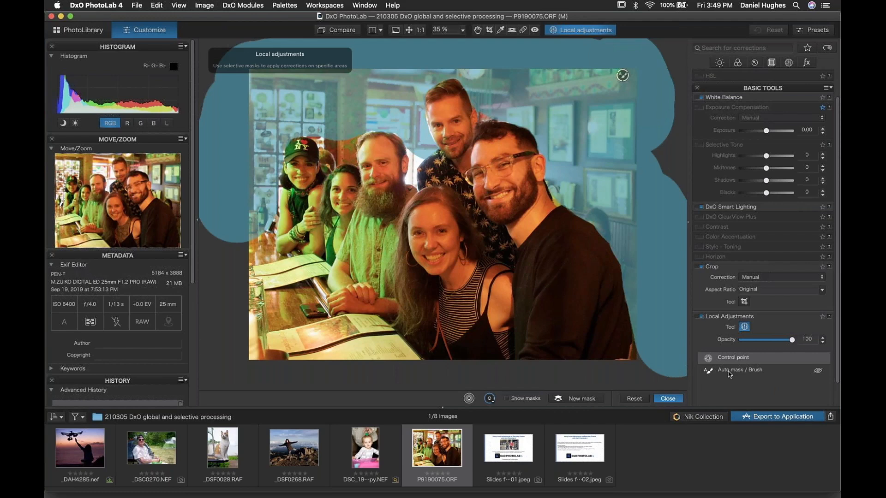
{"action": "left_click", "coordinate": [720, 360]}
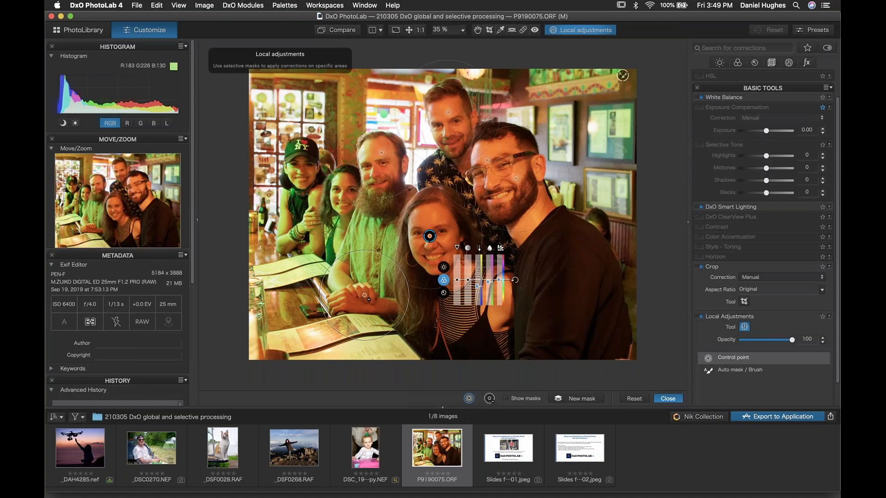
{"action": "left_click", "coordinate": [338, 230]}
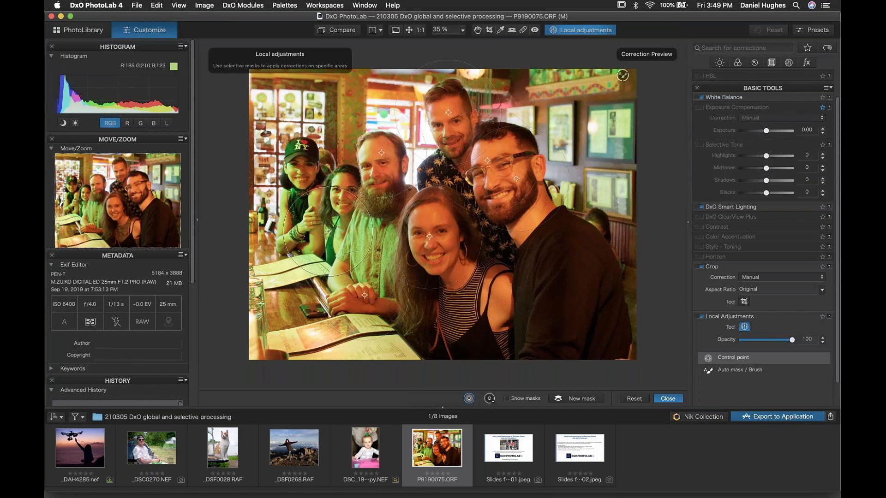
{"action": "left_click", "coordinate": [429, 236]}
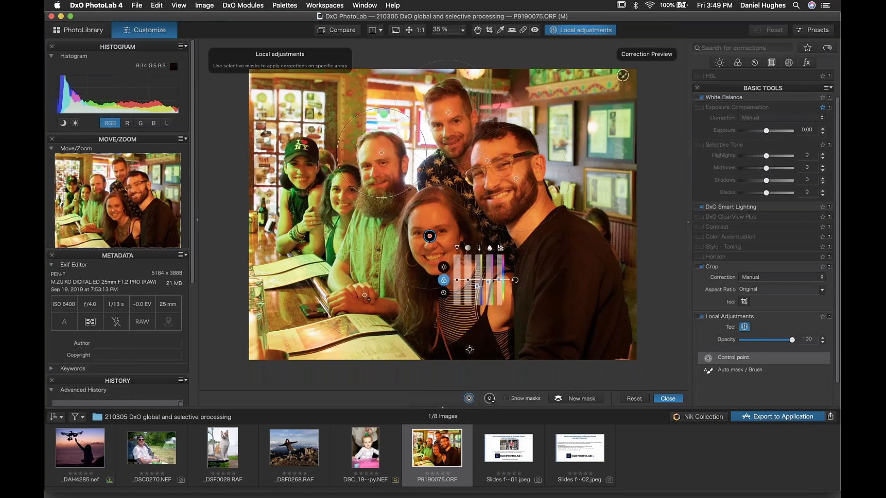
- Start a new mask with a control point on the green shirt, lowering its Temperature and raising its Tint
{"action": "left_click", "coordinate": [572, 399]}
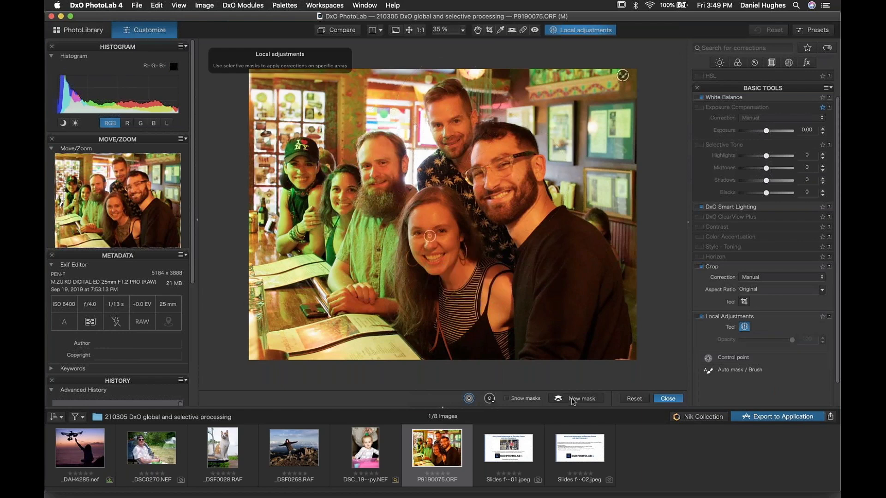
{"action": "left_click", "coordinate": [336, 232]}
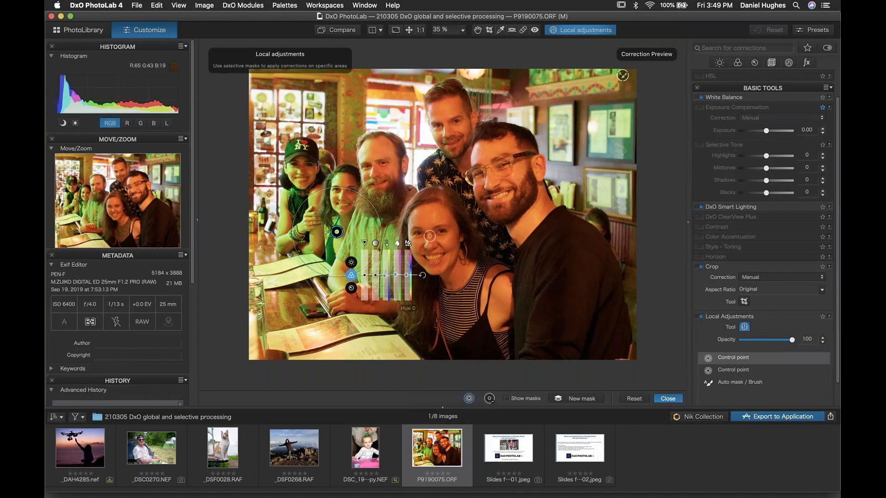
{"action": "mouse_move", "coordinate": [394, 272]}
{"action": "left_mouse_down"}
{"action": "mouse_move", "coordinate": [384, 274]}
{"action": "mouse_move", "coordinate": [383, 287]}
{"action": "left_mouse_up"}
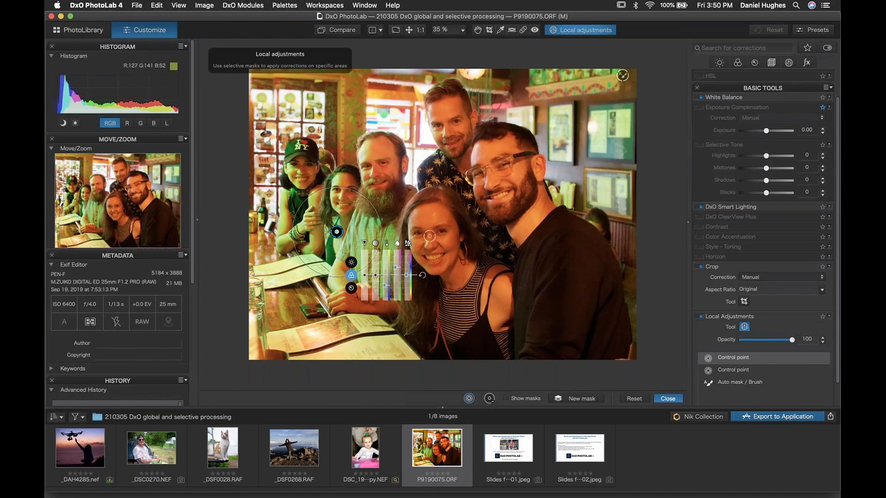
{"action": "left_click_drag", "start_coordinate": [396, 269], "coordinate": [395, 265]}
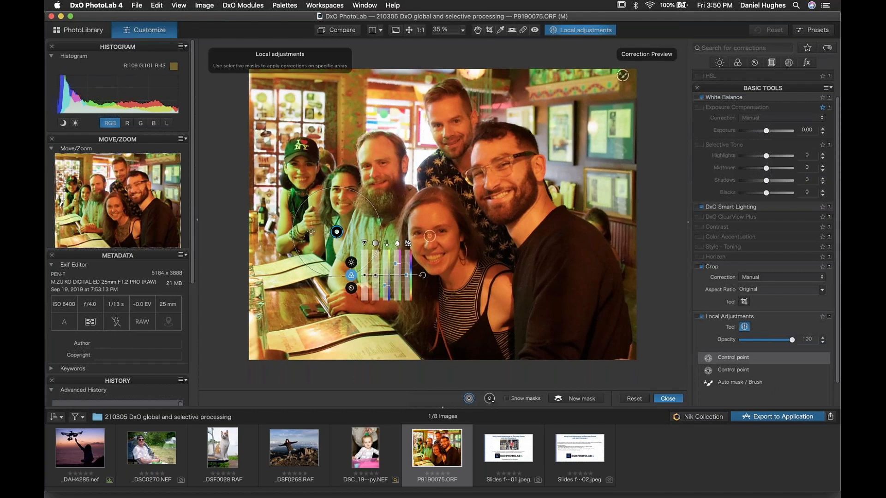
- Add further control points to the new mask on the faces, arms and green clothing of the two women at the back
{"action": "left_click", "coordinate": [281, 224]}
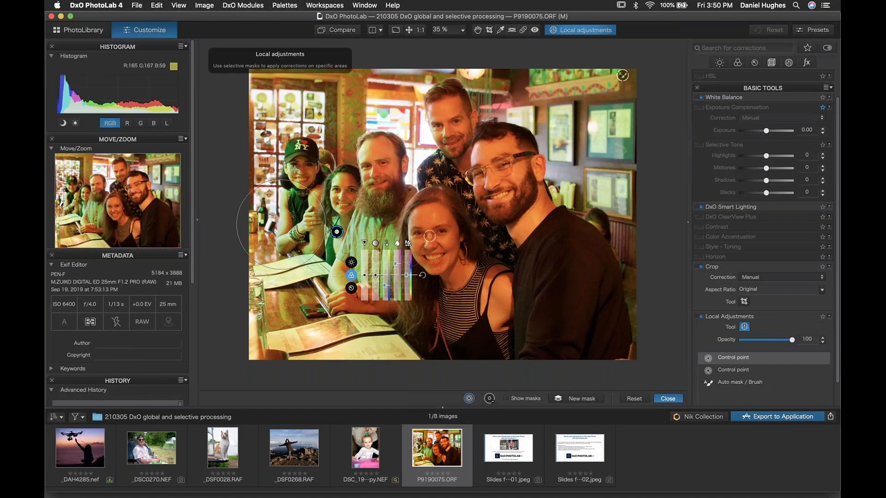
{"action": "left_click", "coordinate": [295, 169]}
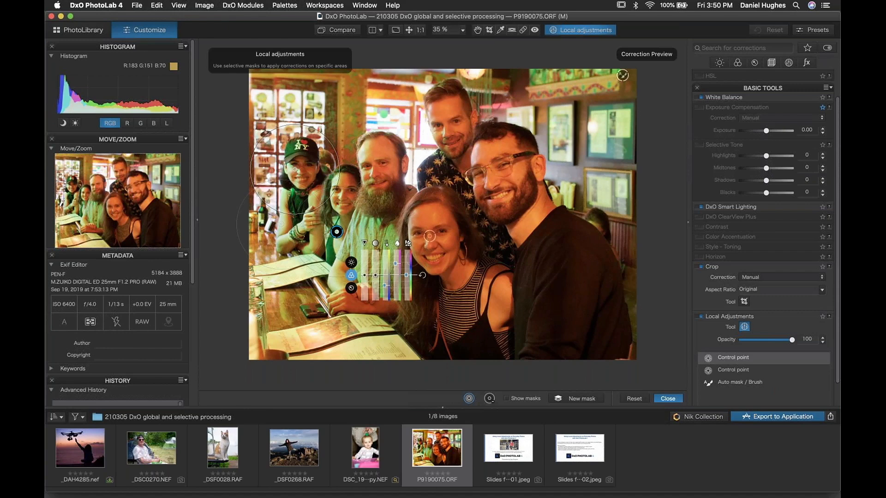
{"action": "left_click", "coordinate": [307, 251]}
{"action": "left_click", "coordinate": [330, 249]}
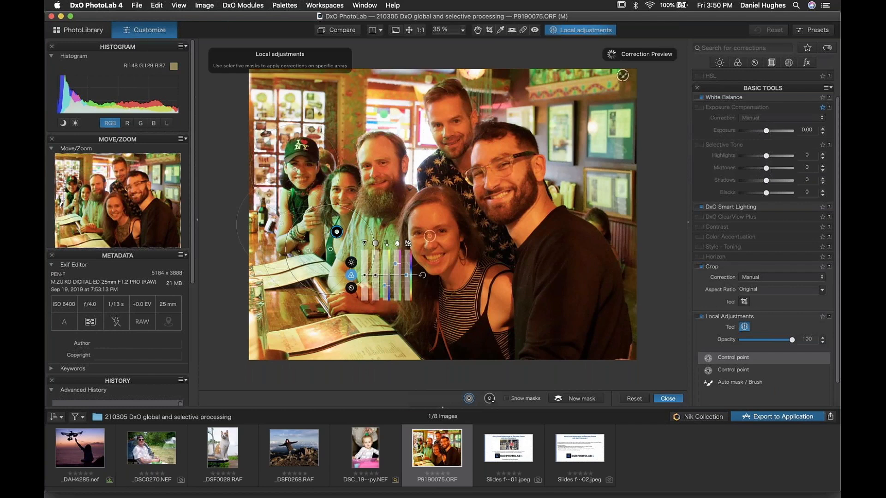
{"action": "left_click", "coordinate": [331, 177]}
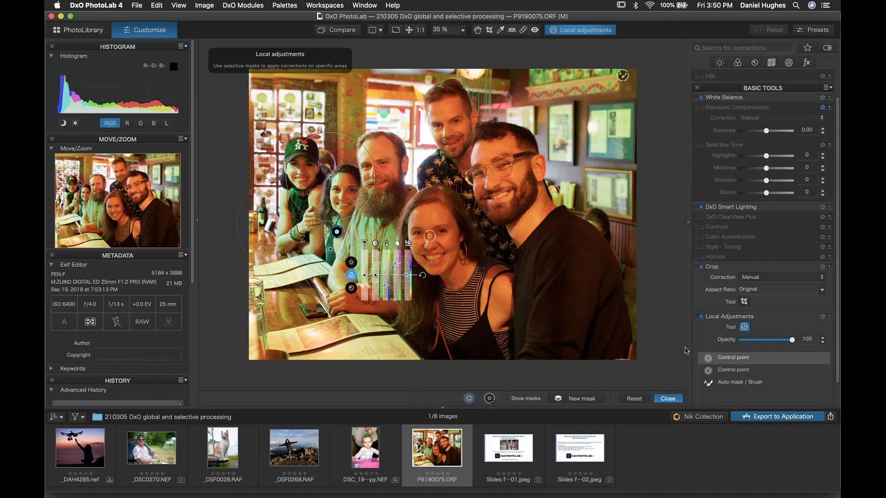
- Switch the new control point mask off and on to examine its effect on the green cast
{"action": "mouse_move", "coordinate": [817, 361]}
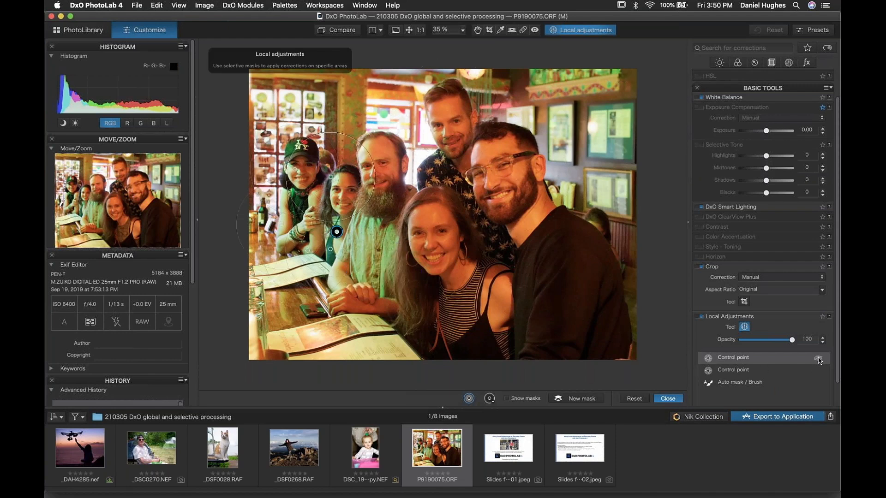
{"action": "left_click", "coordinate": [817, 360]}
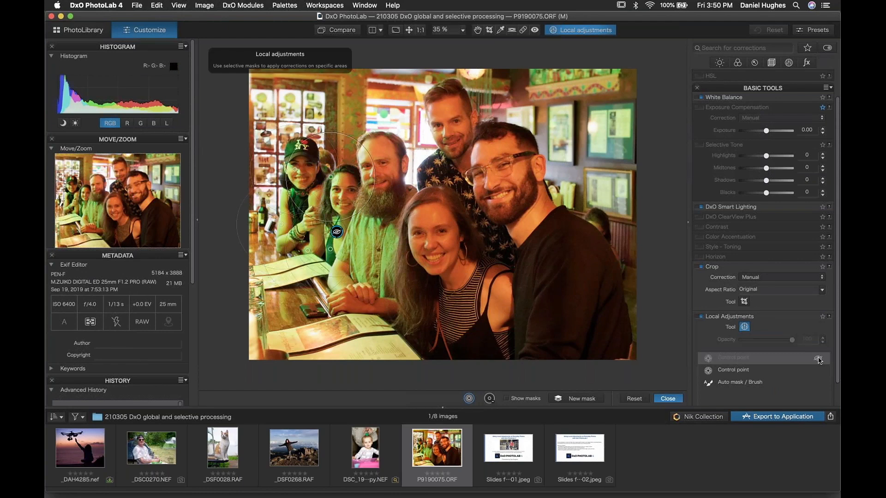
{"action": "left_click", "coordinate": [818, 359]}
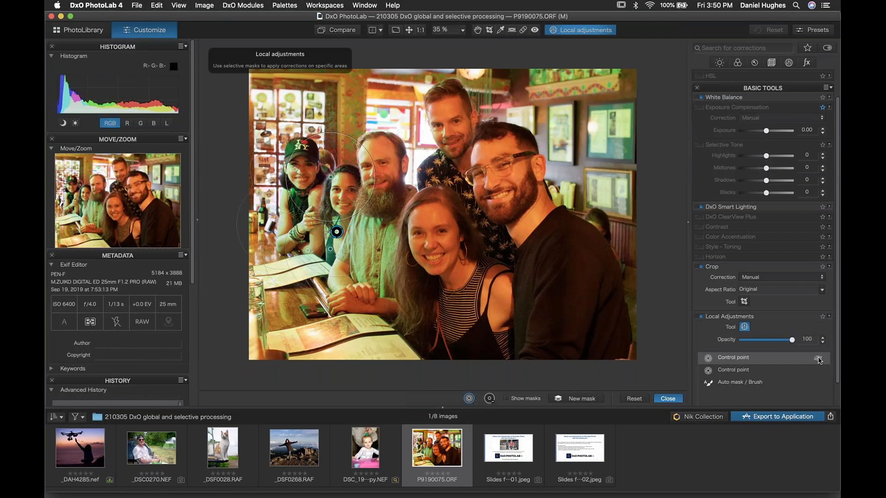
- Compare the photo with and without its local adjustments, and close the Local adjustments tool
{"action": "left_click", "coordinate": [351, 275]}
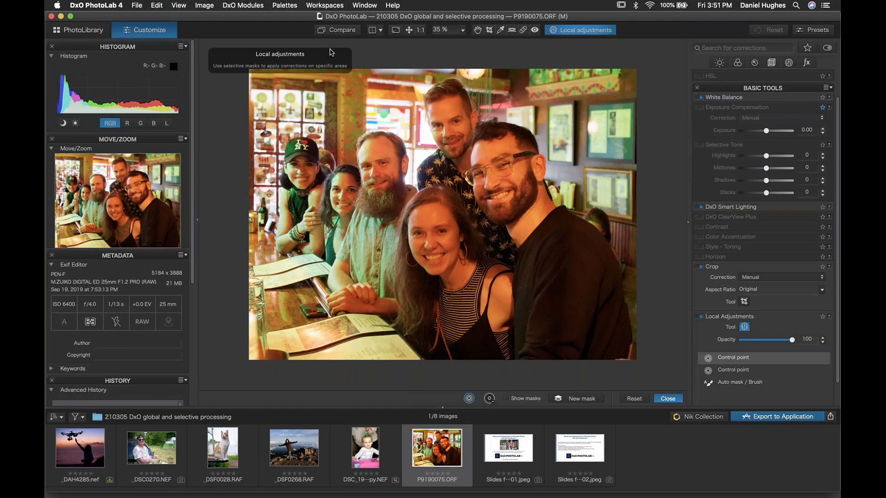
{"action": "left_click", "coordinate": [339, 30]}
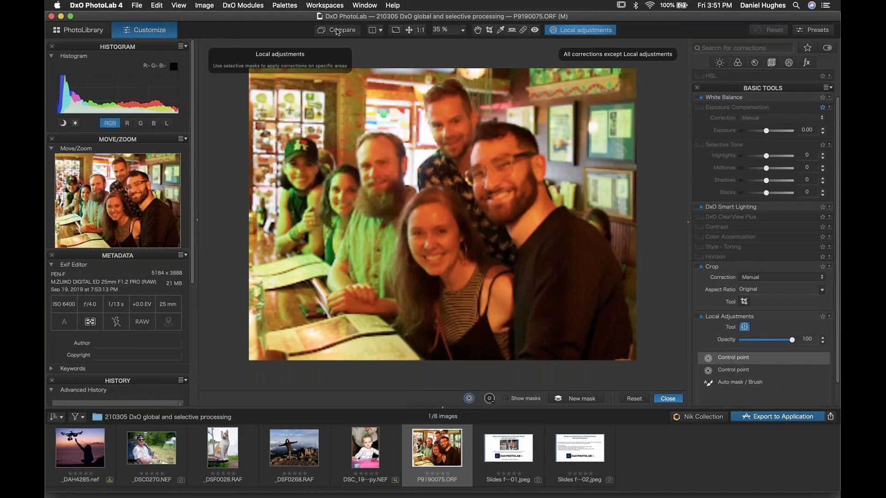
{"action": "left_click", "coordinate": [337, 32]}
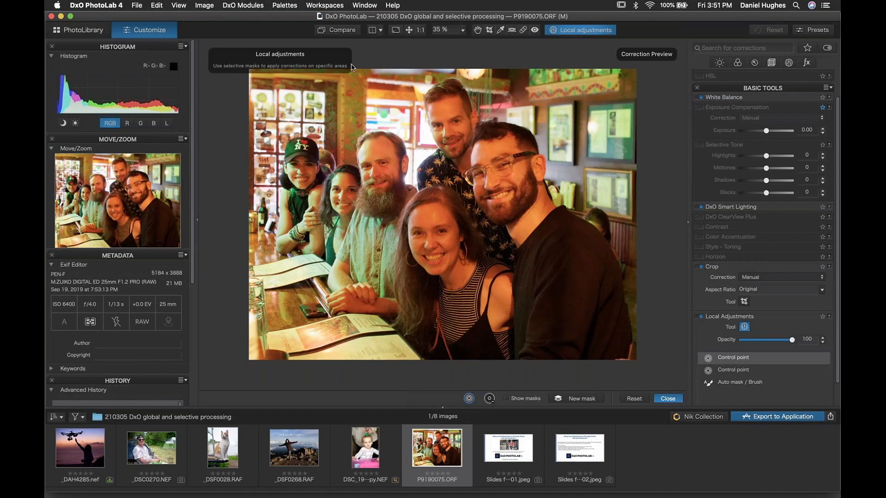
{"action": "left_click", "coordinate": [667, 397]}
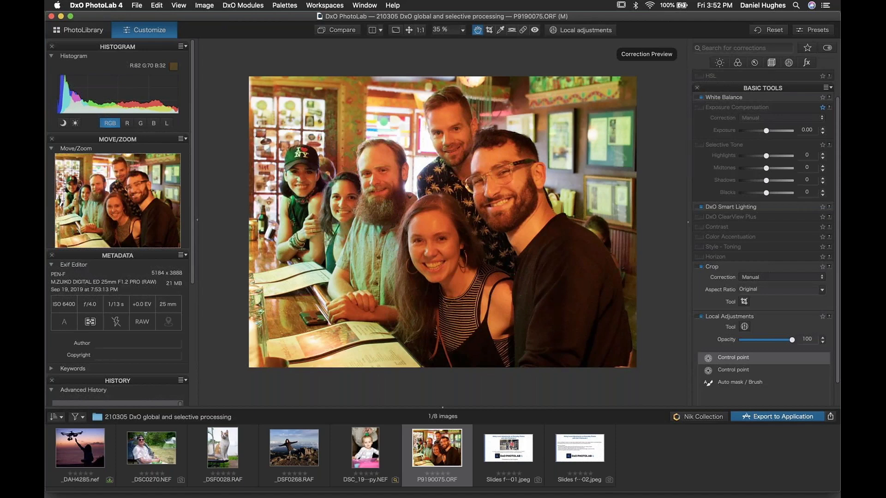
- Start a new local adjustment mask with a graduated filter over the table in the photo's lower-left corner and lower its Exposure
{"action": "left_click", "coordinate": [570, 31]}
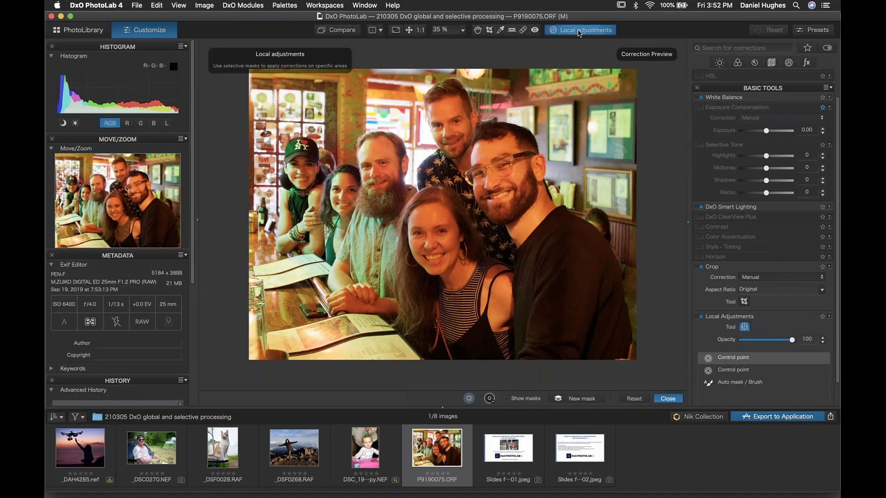
{"action": "left_click", "coordinate": [337, 231]}
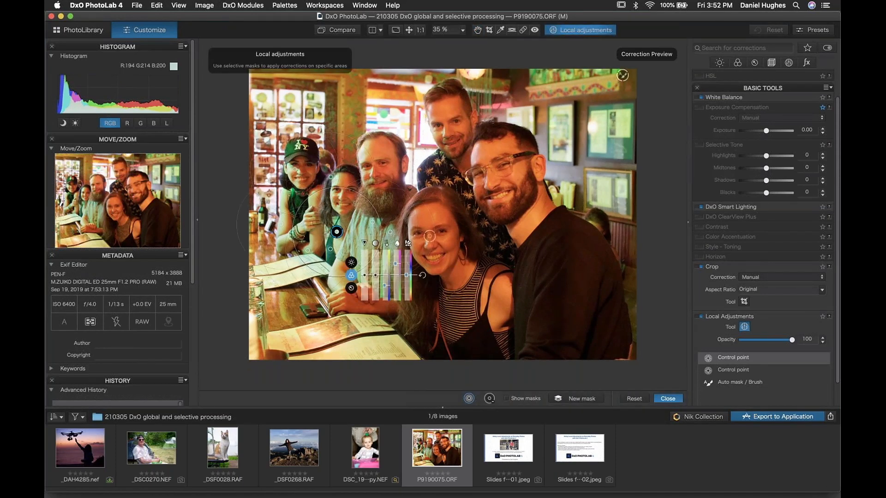
{"action": "left_click", "coordinate": [280, 314]}
{"action": "left_click", "coordinate": [572, 399]}
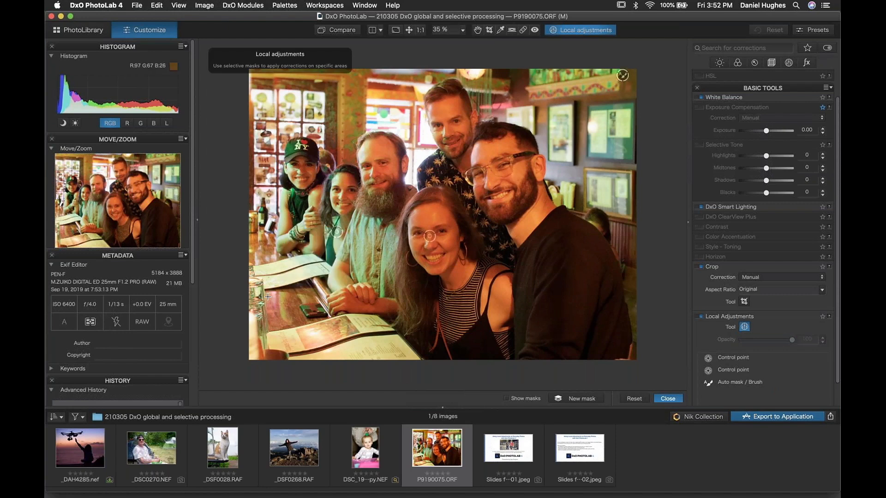
{"action": "left_click_drag", "start_coordinate": [270, 298], "coordinate": [338, 245]}
{"action": "left_click_drag", "start_coordinate": [273, 297], "coordinate": [291, 287]}
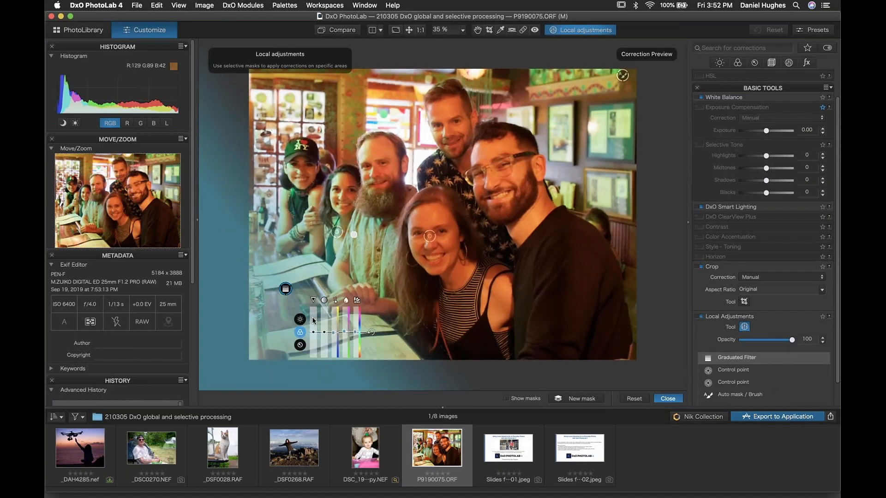
{"action": "left_click_drag", "start_coordinate": [314, 332], "coordinate": [312, 342]}
{"action": "mouse_move", "coordinate": [284, 289]}
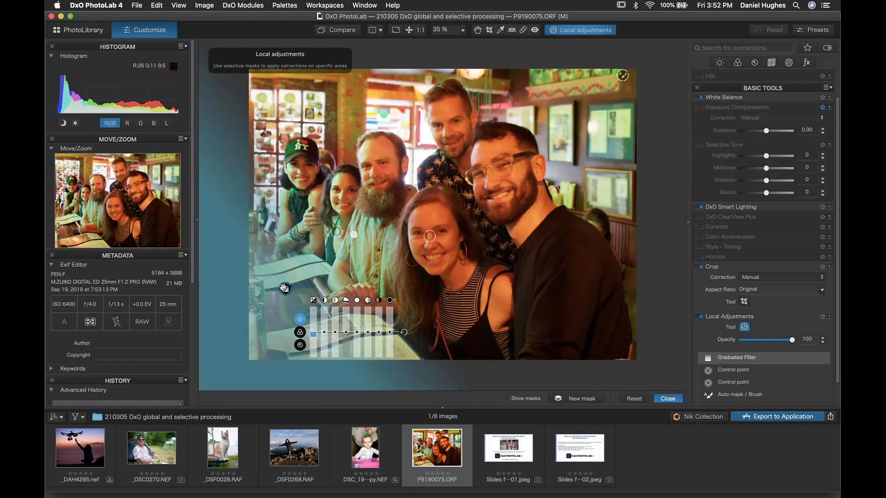
- Use the Eraser on the graduated filter's mask beside the back woman's arm, and switch to the Brush
{"action": "right_click", "coordinate": [319, 249]}
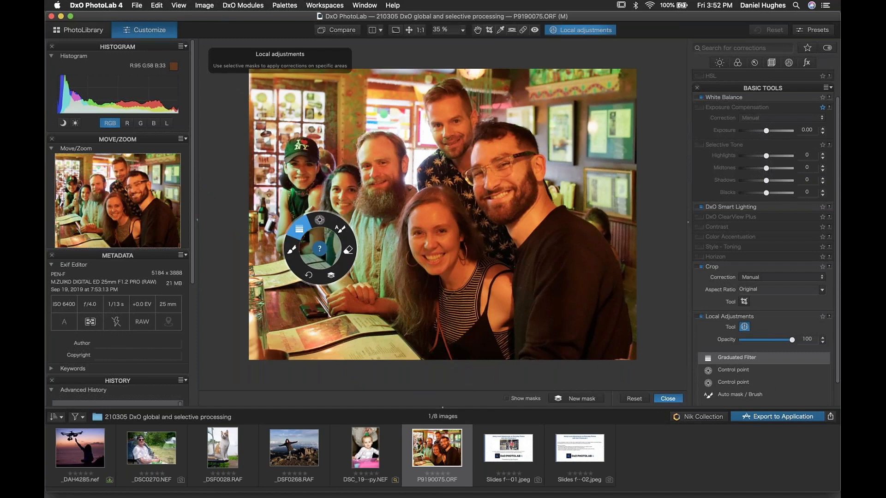
{"action": "left_click", "coordinate": [347, 252]}
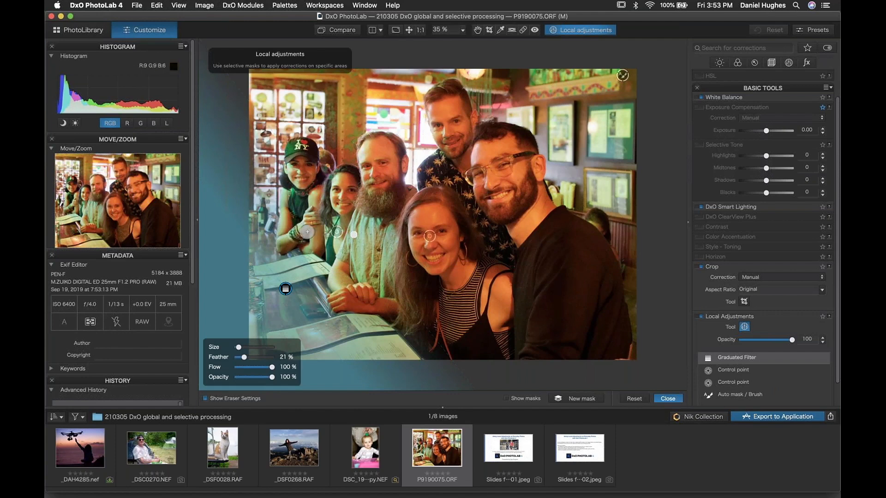
{"action": "right_click", "coordinate": [316, 213]}
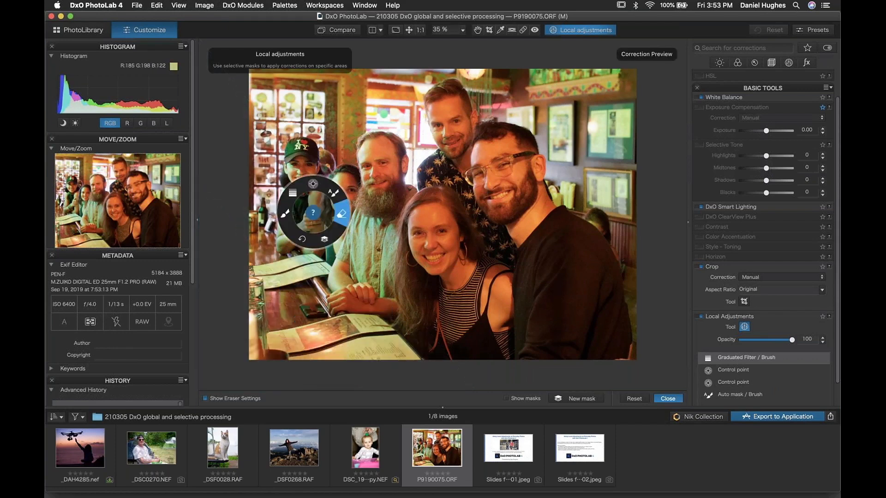
{"action": "left_click", "coordinate": [285, 213]}
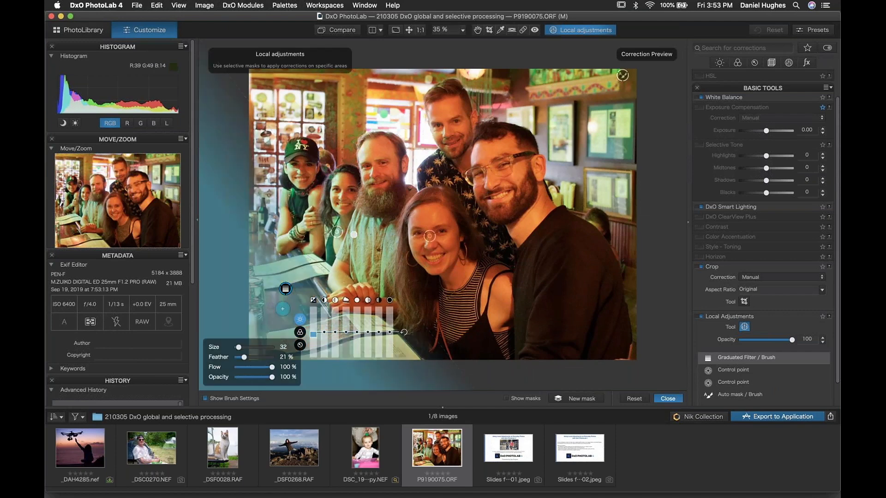
{"action": "mouse_move", "coordinate": [286, 288]}
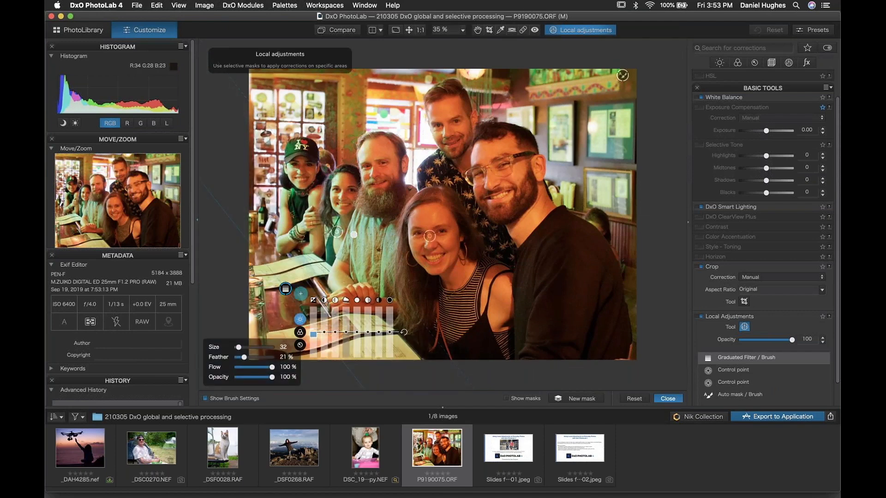
- Try brush strokes across the man and woman in front, undo each stroke, and close the Local adjustments tool
{"action": "mouse_move", "coordinate": [545, 83]}
{"action": "left_mouse_down"}
{"action": "mouse_move", "coordinate": [587, 137]}
{"action": "mouse_move", "coordinate": [529, 114]}
{"action": "mouse_move", "coordinate": [574, 180]}
{"action": "mouse_move", "coordinate": [526, 183]}
{"action": "mouse_move", "coordinate": [528, 208]}
{"action": "mouse_move", "coordinate": [486, 187]}
{"action": "mouse_move", "coordinate": [480, 224]}
{"action": "left_mouse_up"}
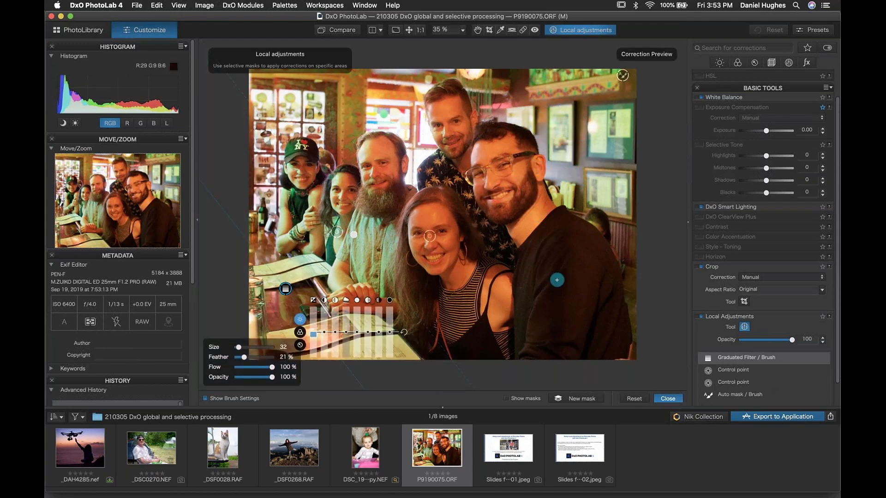
{"action": "key", "text": "super+z"}
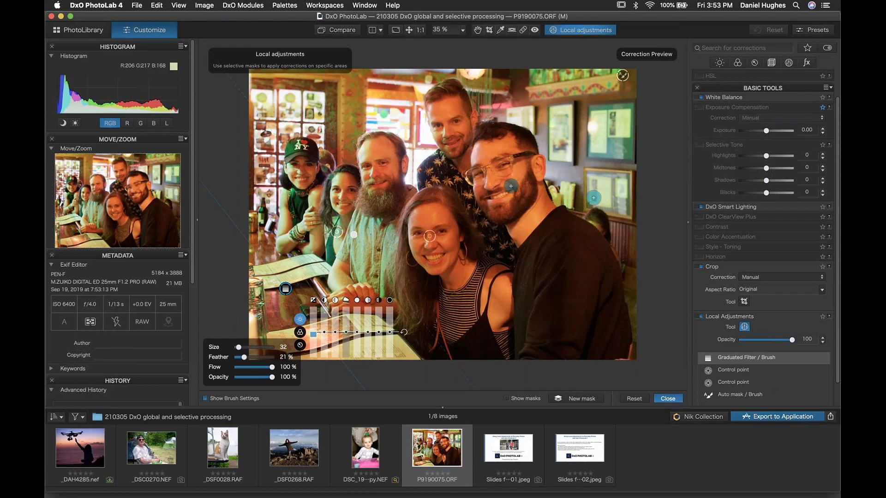
{"action": "mouse_move", "coordinate": [526, 100]}
{"action": "left_mouse_down"}
{"action": "mouse_move", "coordinate": [567, 171]}
{"action": "mouse_move", "coordinate": [549, 249]}
{"action": "mouse_move", "coordinate": [442, 185]}
{"action": "mouse_move", "coordinate": [468, 251]}
{"action": "mouse_move", "coordinate": [432, 244]}
{"action": "left_mouse_up"}
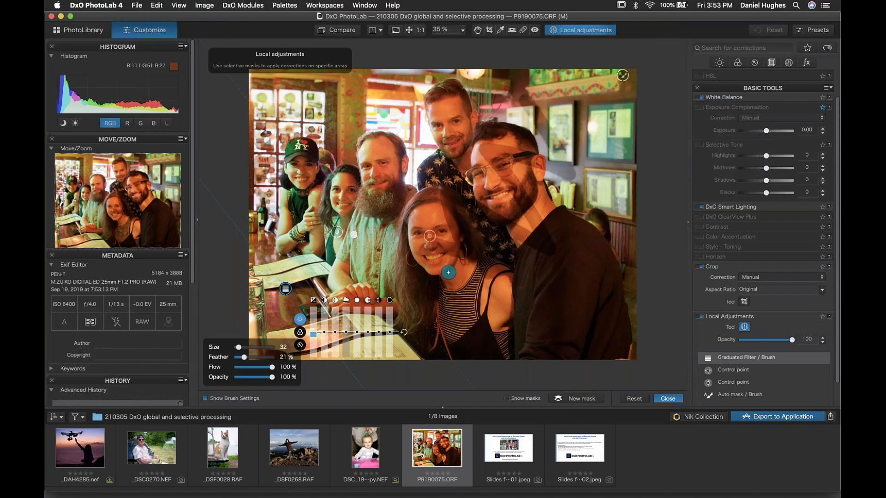
{"action": "key", "text": "super+z"}
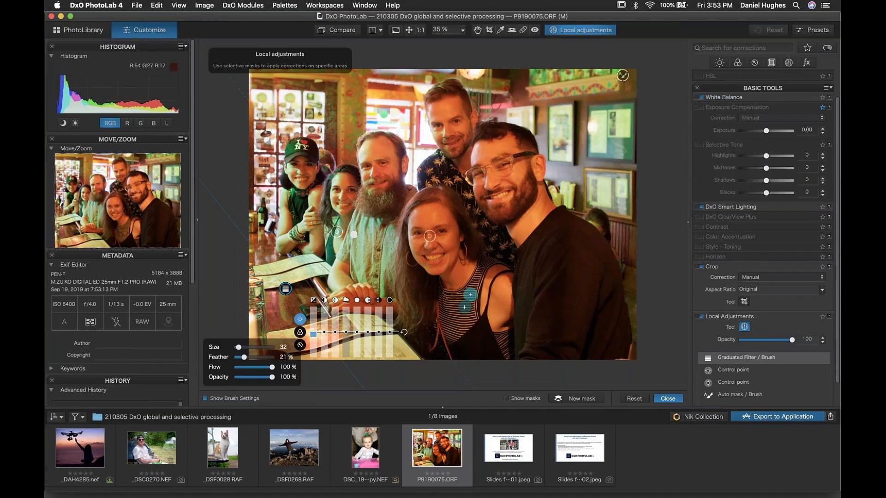
{"action": "left_click", "coordinate": [675, 400]}
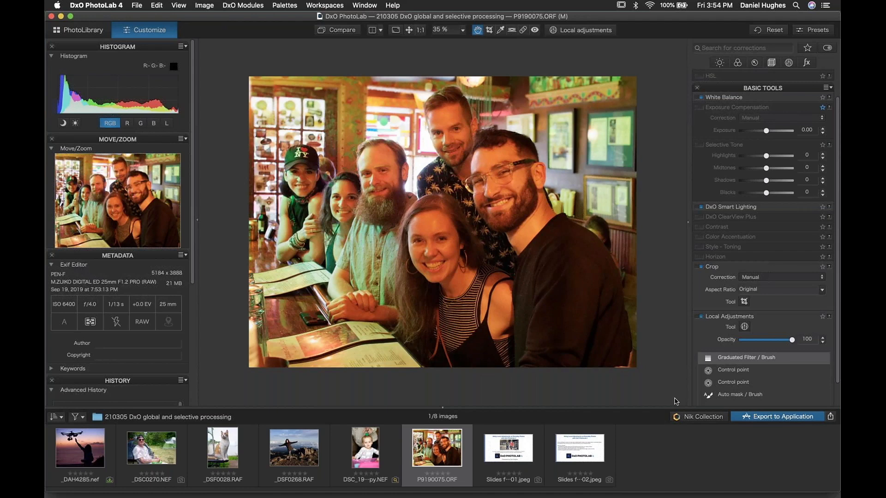
- Bring up the photo _DSF0268.RAF in full and open its Local adjustments tool
{"action": "left_click", "coordinate": [294, 442]}
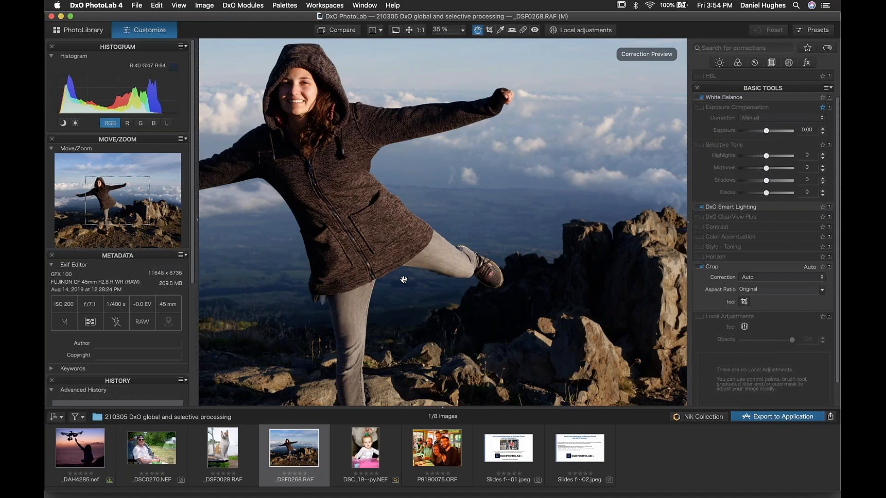
{"action": "scroll", "coordinate": [404, 279], "scroll_direction": "down", "scroll_amount": 5}
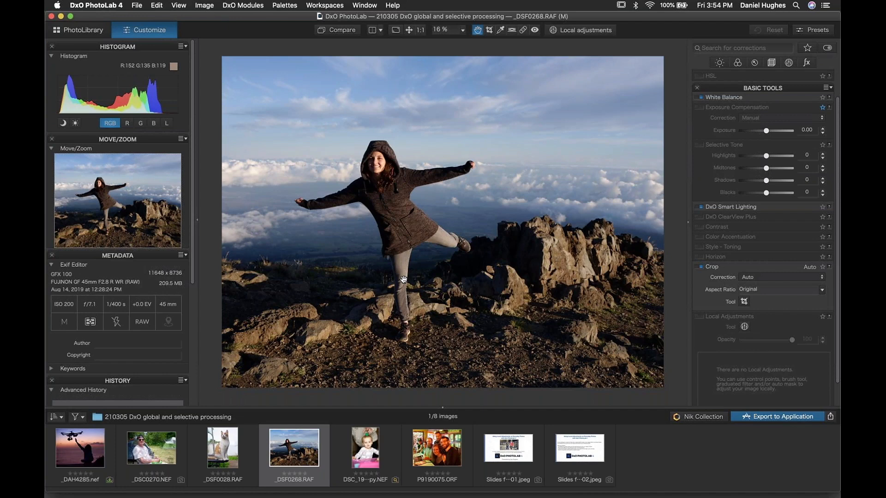
{"action": "left_click", "coordinate": [558, 30]}
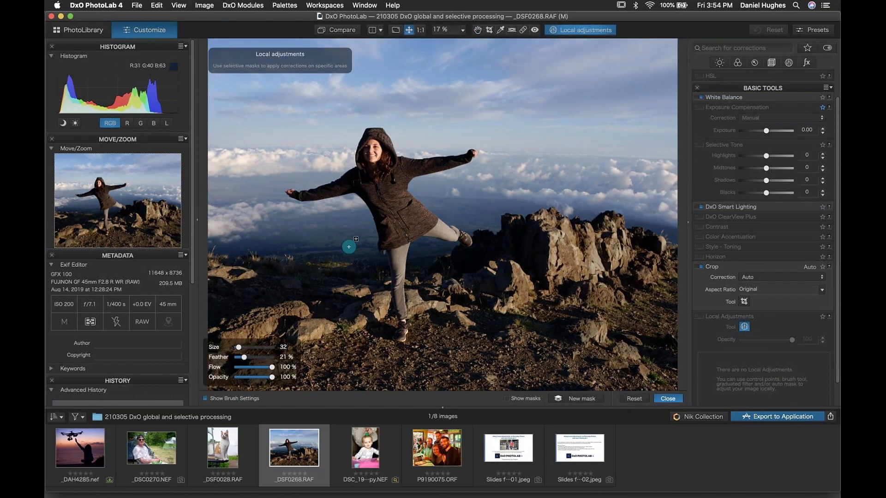
- Place a graduated filter over the sky and the woman, fading out slightly tilted across the rocks below her
{"action": "right_click", "coordinate": [350, 247]}
{"action": "left_click", "coordinate": [328, 227]}
{"action": "left_click_drag", "start_coordinate": [413, 252], "coordinate": [416, 299]}
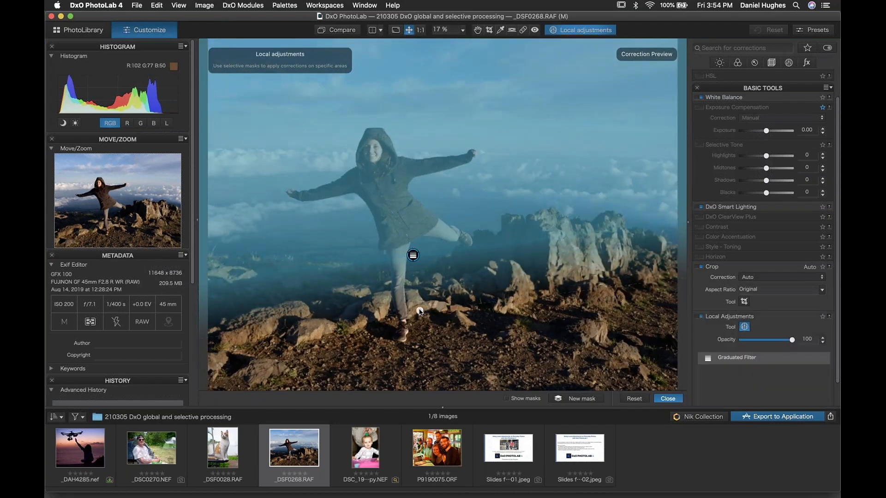
{"action": "left_click_drag", "start_coordinate": [413, 255], "coordinate": [414, 266]}
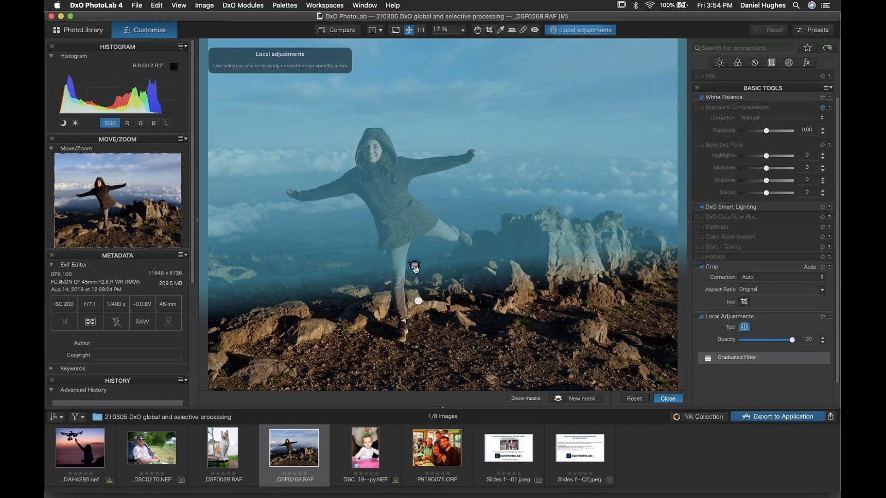
- Raise the graduated filter's blur to full strength to defocus the background
{"action": "left_click", "coordinate": [418, 301]}
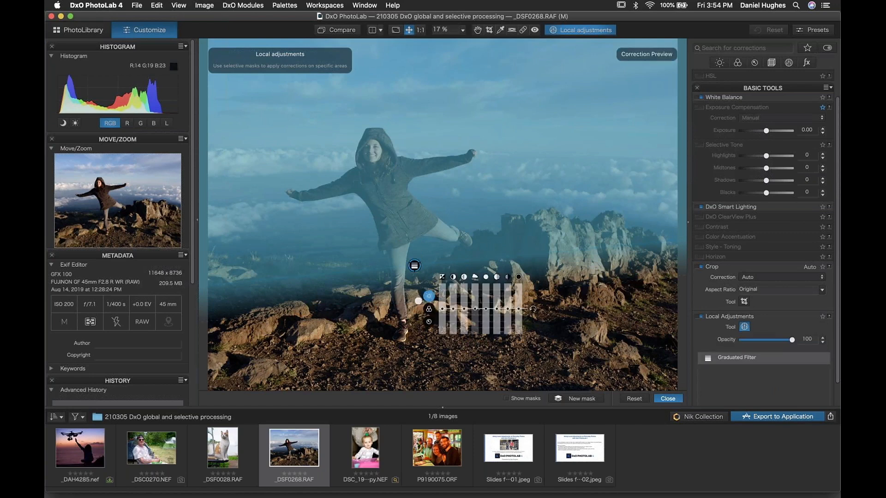
{"action": "left_click", "coordinate": [429, 321]}
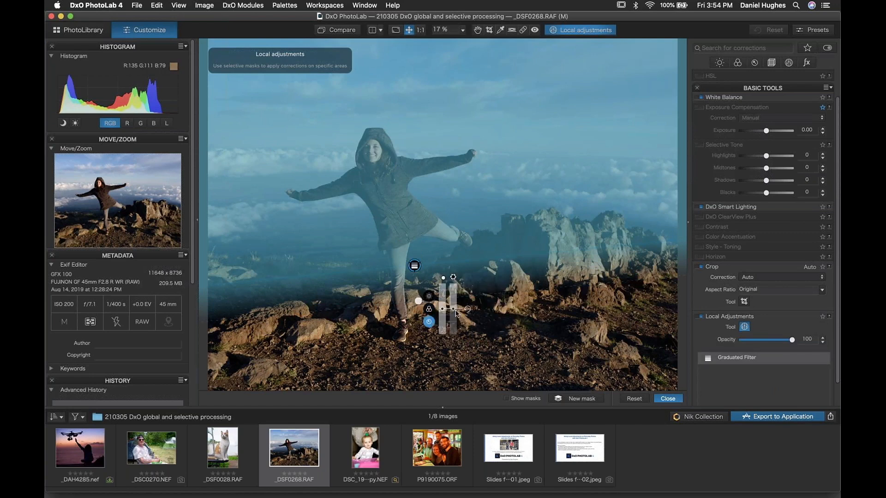
{"action": "left_click_drag", "start_coordinate": [453, 295], "coordinate": [453, 283]}
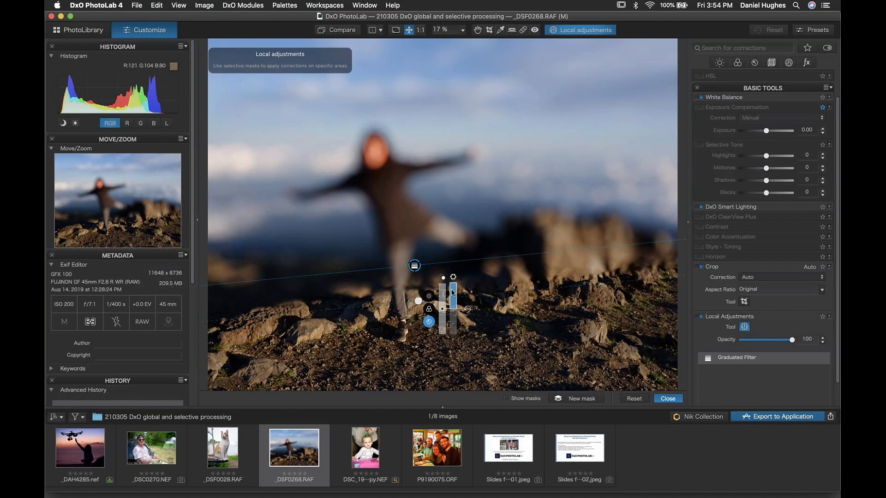
- Erase the blur mask from the large rocks and from the woman's face, body, standing leg and one outstretched arm
{"action": "right_click", "coordinate": [502, 232]}
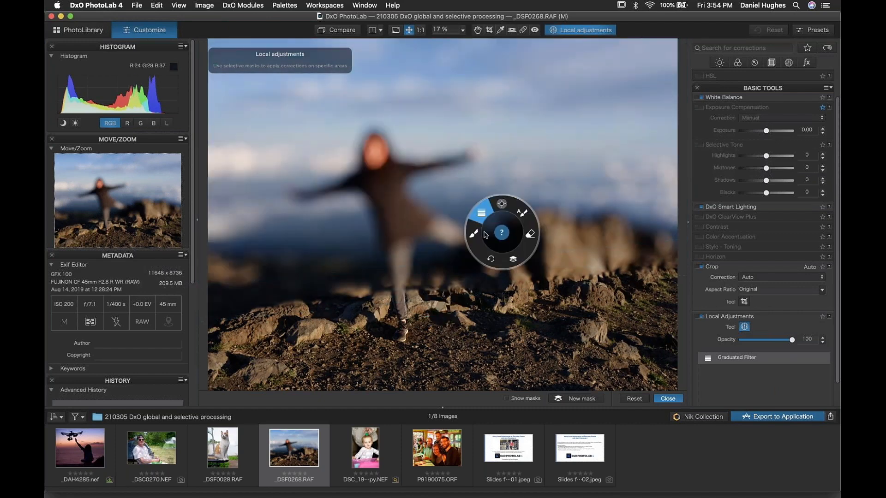
{"action": "left_click", "coordinate": [530, 235]}
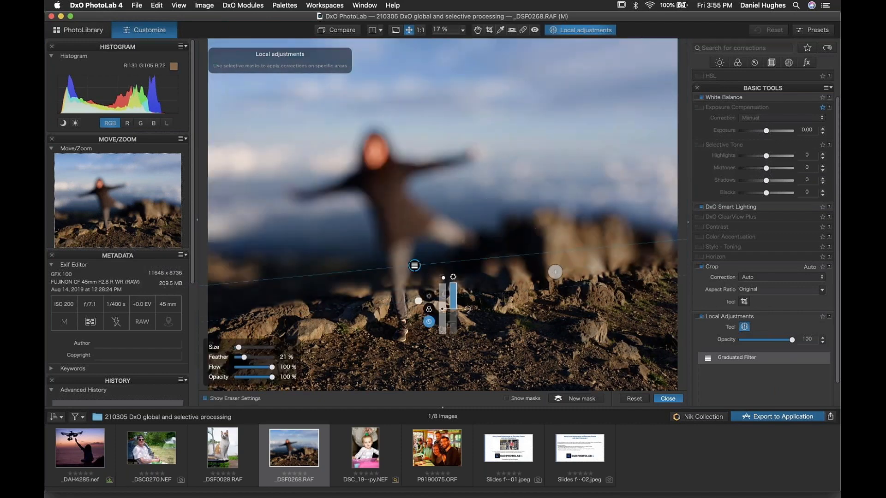
{"action": "mouse_move", "coordinate": [555, 271]}
{"action": "left_mouse_down"}
{"action": "mouse_move", "coordinate": [565, 226]}
{"action": "mouse_move", "coordinate": [575, 238]}
{"action": "mouse_move", "coordinate": [616, 225]}
{"action": "mouse_move", "coordinate": [601, 237]}
{"action": "mouse_move", "coordinate": [620, 230]}
{"action": "mouse_move", "coordinate": [632, 254]}
{"action": "mouse_move", "coordinate": [619, 244]}
{"action": "mouse_move", "coordinate": [610, 261]}
{"action": "mouse_move", "coordinate": [622, 259]}
{"action": "mouse_move", "coordinate": [607, 251]}
{"action": "mouse_move", "coordinate": [607, 264]}
{"action": "mouse_move", "coordinate": [611, 240]}
{"action": "mouse_move", "coordinate": [588, 258]}
{"action": "mouse_move", "coordinate": [587, 242]}
{"action": "mouse_move", "coordinate": [570, 254]}
{"action": "mouse_move", "coordinate": [578, 261]}
{"action": "mouse_move", "coordinate": [576, 243]}
{"action": "mouse_move", "coordinate": [540, 222]}
{"action": "mouse_move", "coordinate": [549, 246]}
{"action": "mouse_move", "coordinate": [550, 235]}
{"action": "mouse_move", "coordinate": [542, 257]}
{"action": "mouse_move", "coordinate": [536, 230]}
{"action": "mouse_move", "coordinate": [535, 273]}
{"action": "mouse_move", "coordinate": [524, 225]}
{"action": "mouse_move", "coordinate": [533, 277]}
{"action": "mouse_move", "coordinate": [523, 238]}
{"action": "mouse_move", "coordinate": [516, 272]}
{"action": "mouse_move", "coordinate": [511, 239]}
{"action": "mouse_move", "coordinate": [519, 282]}
{"action": "mouse_move", "coordinate": [502, 281]}
{"action": "mouse_move", "coordinate": [498, 262]}
{"action": "mouse_move", "coordinate": [488, 278]}
{"action": "mouse_move", "coordinate": [481, 272]}
{"action": "mouse_move", "coordinate": [514, 298]}
{"action": "mouse_move", "coordinate": [474, 289]}
{"action": "left_mouse_up"}
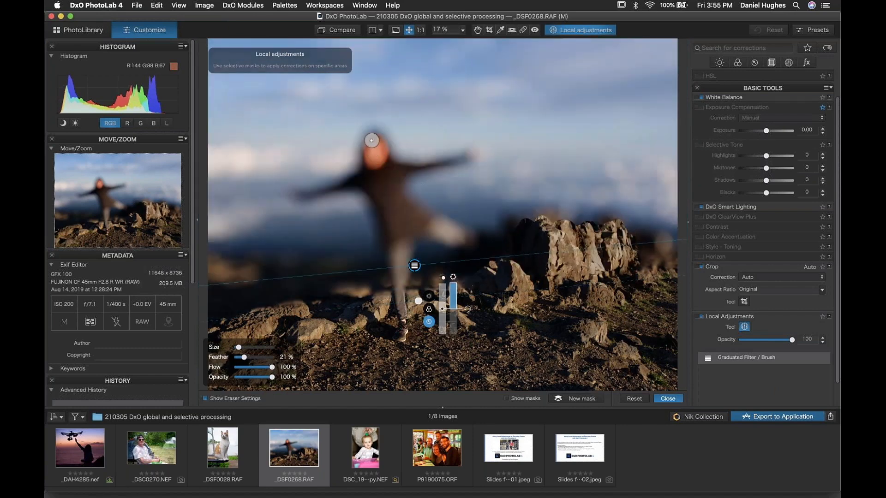
{"action": "mouse_move", "coordinate": [371, 147]}
{"action": "left_mouse_down"}
{"action": "mouse_move", "coordinate": [370, 159]}
{"action": "mouse_move", "coordinate": [373, 142]}
{"action": "mouse_move", "coordinate": [381, 149]}
{"action": "mouse_move", "coordinate": [385, 178]}
{"action": "mouse_move", "coordinate": [385, 163]}
{"action": "mouse_move", "coordinate": [395, 171]}
{"action": "mouse_move", "coordinate": [369, 136]}
{"action": "mouse_move", "coordinate": [354, 183]}
{"action": "mouse_move", "coordinate": [365, 180]}
{"action": "mouse_move", "coordinate": [373, 192]}
{"action": "mouse_move", "coordinate": [389, 240]}
{"action": "mouse_move", "coordinate": [369, 184]}
{"action": "mouse_move", "coordinate": [401, 221]}
{"action": "mouse_move", "coordinate": [382, 174]}
{"action": "mouse_move", "coordinate": [427, 224]}
{"action": "mouse_move", "coordinate": [397, 261]}
{"action": "mouse_move", "coordinate": [392, 245]}
{"action": "mouse_move", "coordinate": [393, 268]}
{"action": "mouse_move", "coordinate": [405, 239]}
{"action": "mouse_move", "coordinate": [401, 281]}
{"action": "left_mouse_up"}
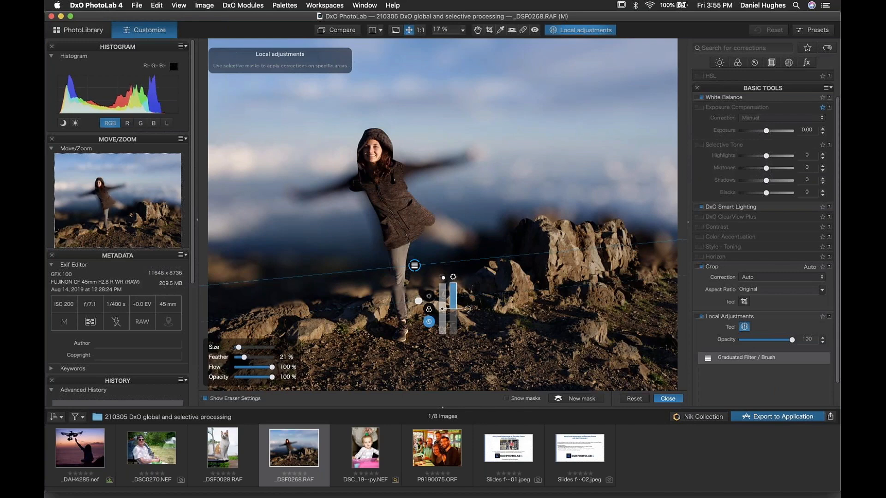
{"action": "mouse_move", "coordinate": [358, 173]}
{"action": "left_mouse_down"}
{"action": "mouse_move", "coordinate": [294, 198]}
{"action": "mouse_move", "coordinate": [365, 183]}
{"action": "left_mouse_up"}
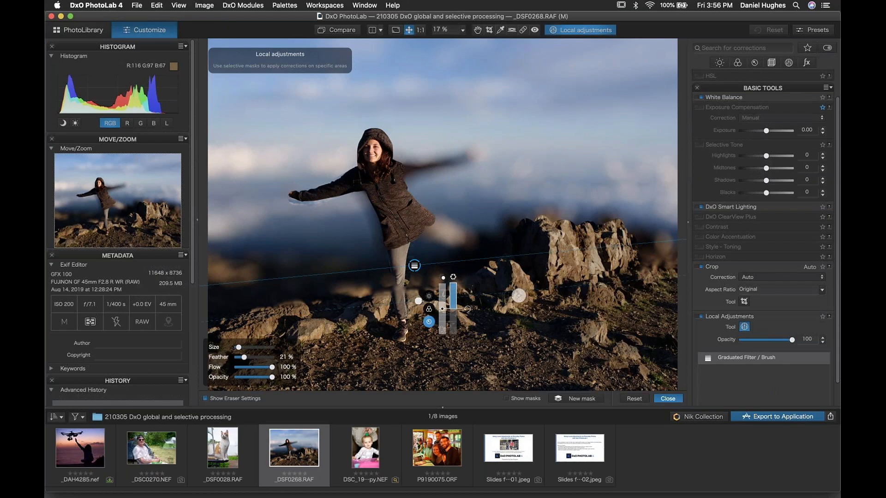
{"action": "mouse_move", "coordinate": [396, 287]}
{"action": "left_mouse_down"}
{"action": "mouse_move", "coordinate": [401, 333]}
{"action": "mouse_move", "coordinate": [399, 274]}
{"action": "left_mouse_up"}
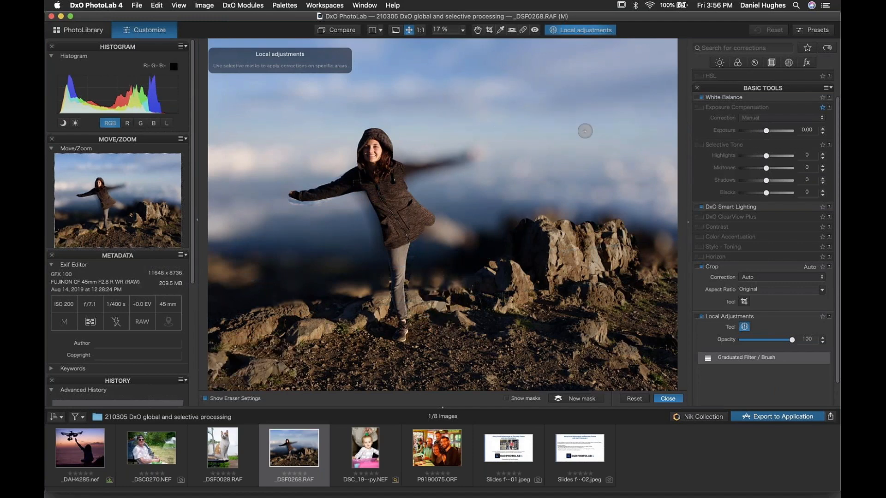
- Delete the blurred graduated filter mask and close the Local adjustments tool
{"action": "left_click_drag", "start_coordinate": [414, 265], "coordinate": [414, 261]}
{"action": "key", "text": "Delete"}
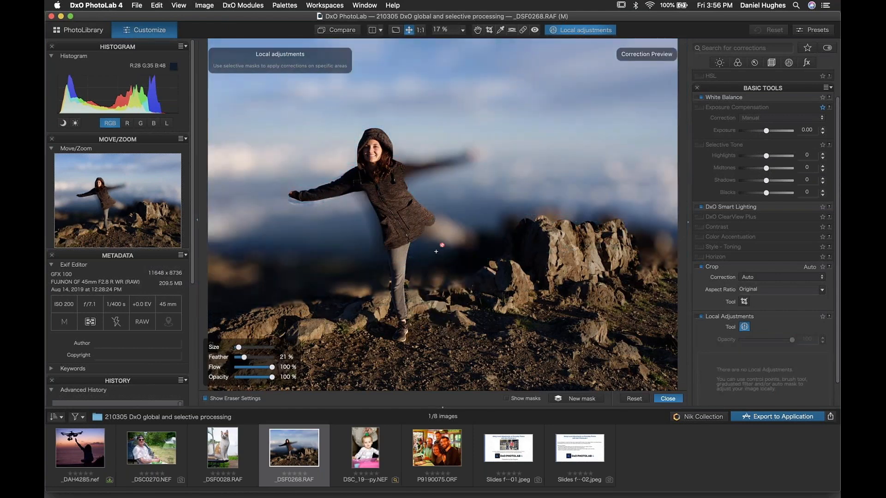
{"action": "left_click", "coordinate": [667, 399]}
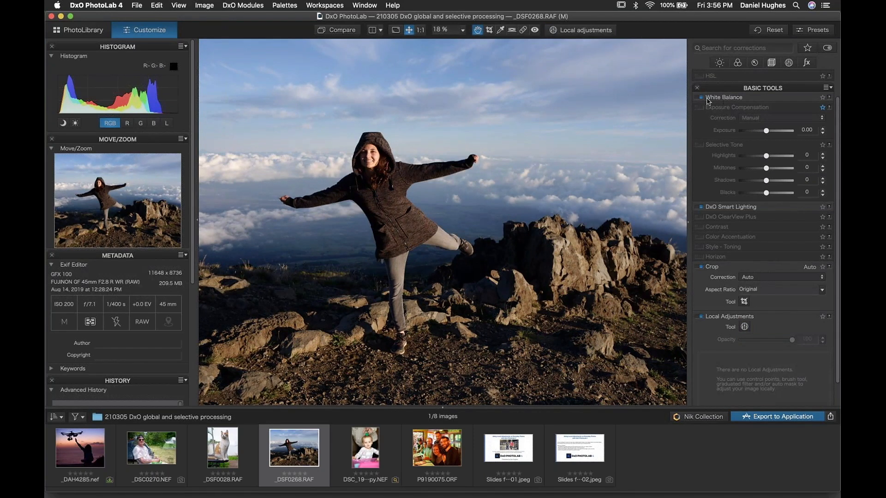
- Try the White Balance extremes with Temperature at 50000 and Tint at 200, resetting each slider to its default
{"action": "left_click", "coordinate": [734, 98]}
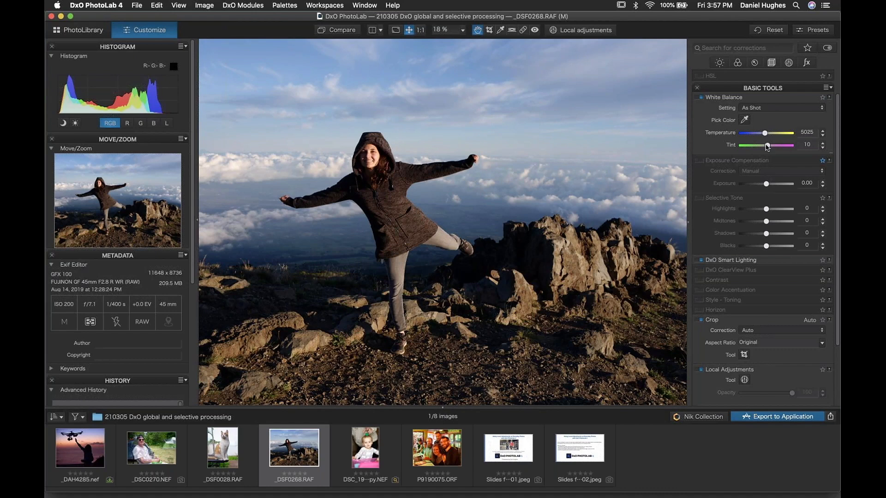
{"action": "left_click_drag", "start_coordinate": [766, 134], "coordinate": [824, 121]}
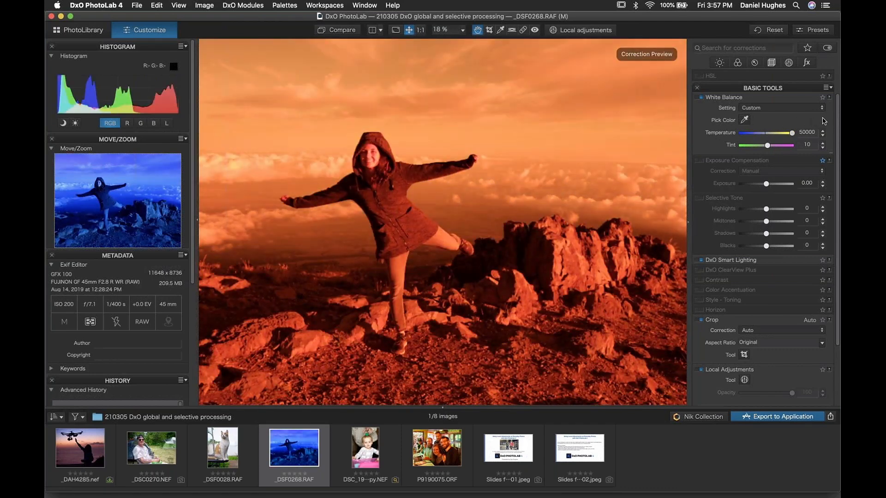
{"action": "double_click", "coordinate": [792, 134]}
{"action": "mouse_move", "coordinate": [767, 145]}
{"action": "left_mouse_down"}
{"action": "mouse_move", "coordinate": [737, 149]}
{"action": "mouse_move", "coordinate": [783, 149]}
{"action": "left_mouse_up"}
{"action": "double_click", "coordinate": [771, 146]}
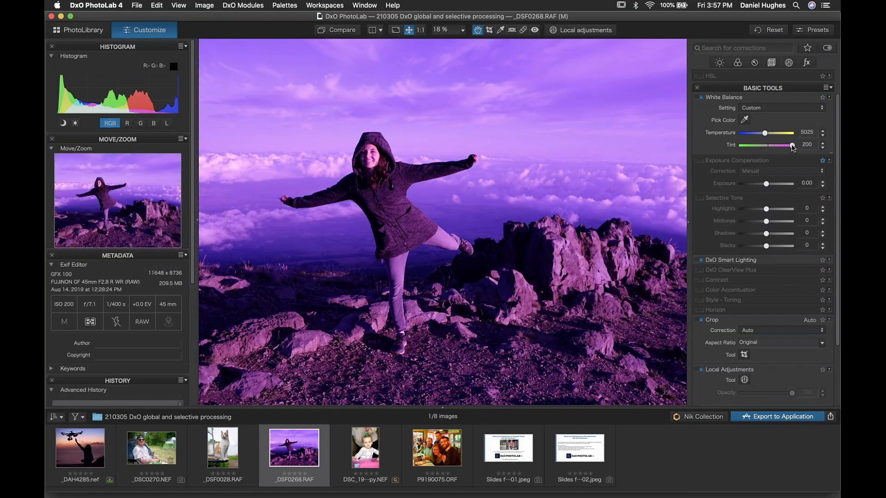
{"action": "double_click", "coordinate": [792, 146]}
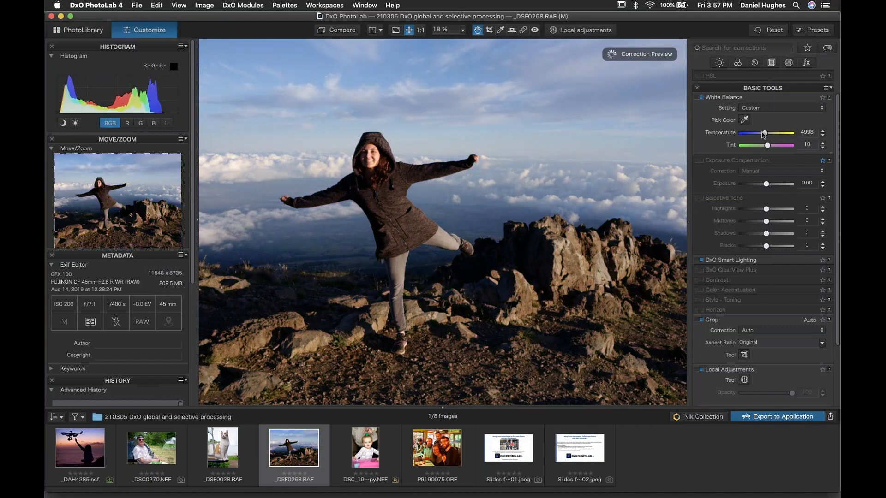
- Set the mountain photo's White Balance Temperature to 4887 and Tint to 26
{"action": "left_click_drag", "start_coordinate": [764, 134], "coordinate": [762, 135]}
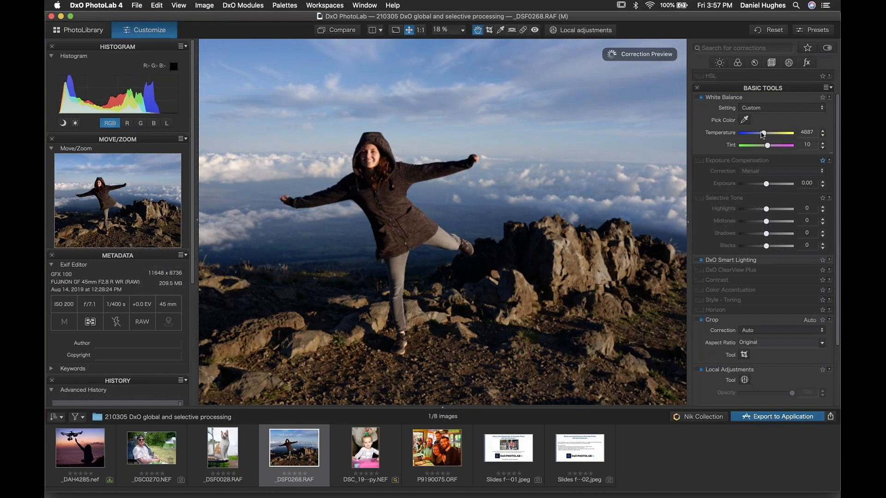
{"action": "left_click_drag", "start_coordinate": [768, 147], "coordinate": [770, 147]}
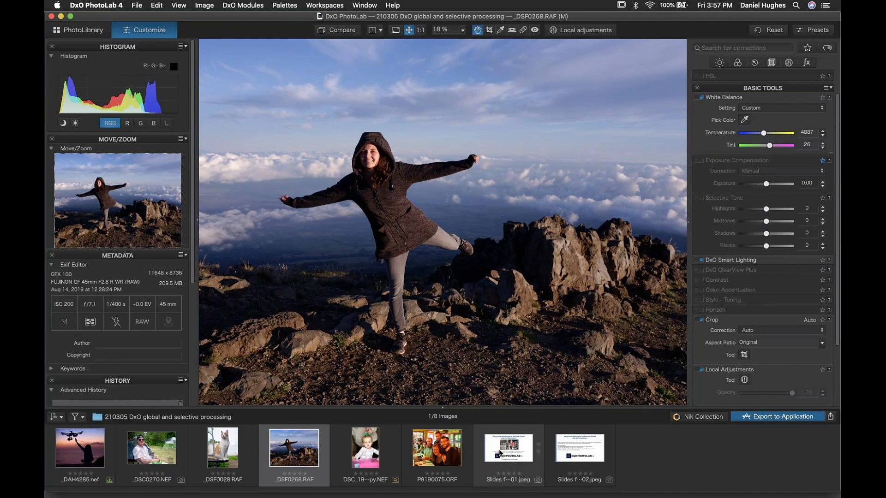
{"action": "mouse_move", "coordinate": [500, 453]}
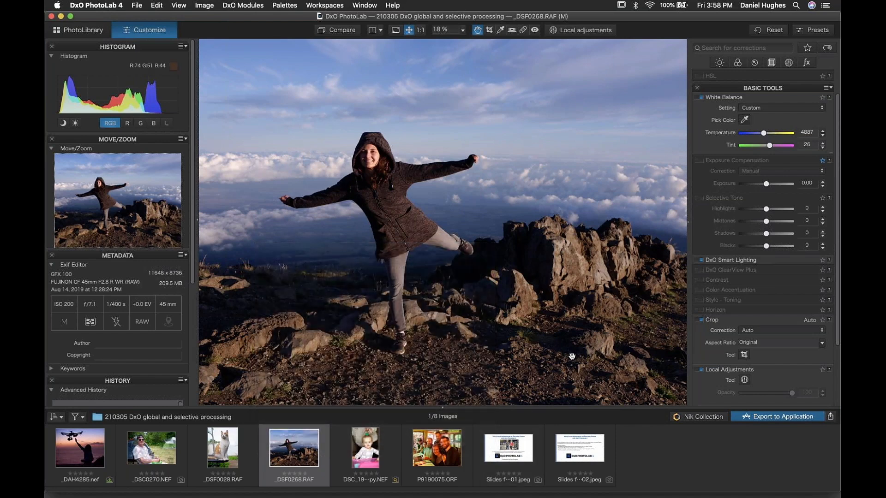
{"action": "key", "text": "XF86AudioRaiseVolume"}
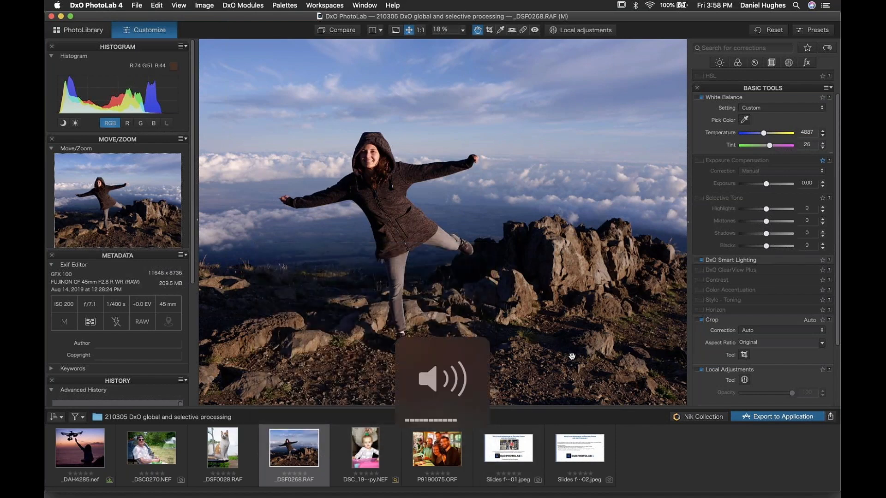
- Switch to Google Chrome and reposition and resize its window showing the DxO webinars page
{"action": "key", "text": "super+Tab"}
{"action": "key", "text": "super+Tab"}
{"action": "key", "text": "super+Tab"}
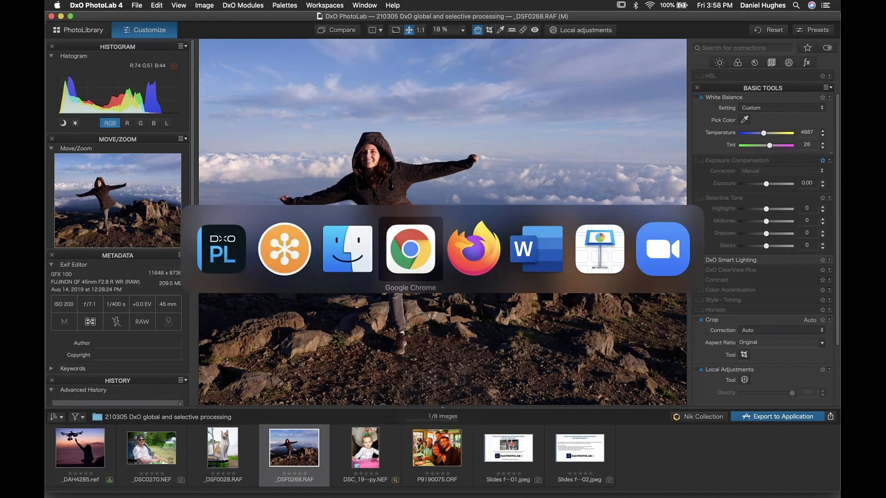
{"action": "left_click_drag", "start_coordinate": [518, 41], "coordinate": [525, 25]}
{"action": "left_click_drag", "start_coordinate": [817, 446], "coordinate": [807, 494]}
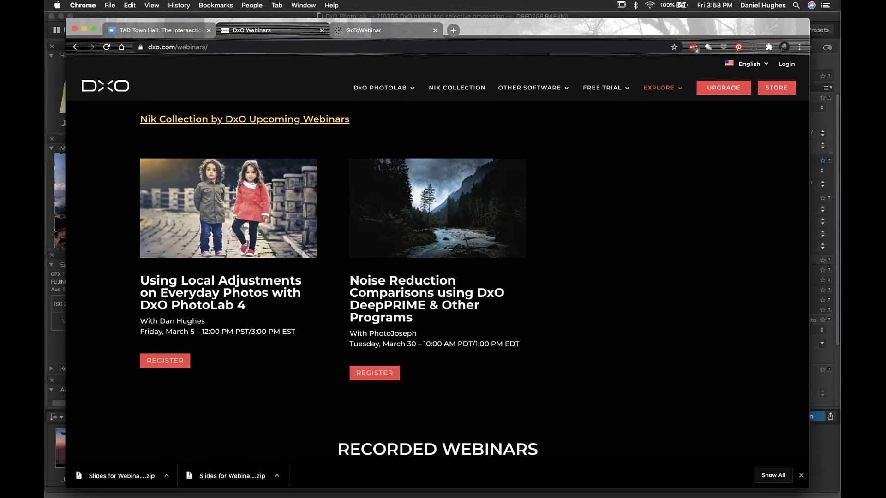
- Go to the DxO website's home page and open the Webinars page from there
{"action": "scroll", "coordinate": [618, 280], "scroll_direction": "down", "scroll_amount": 5}
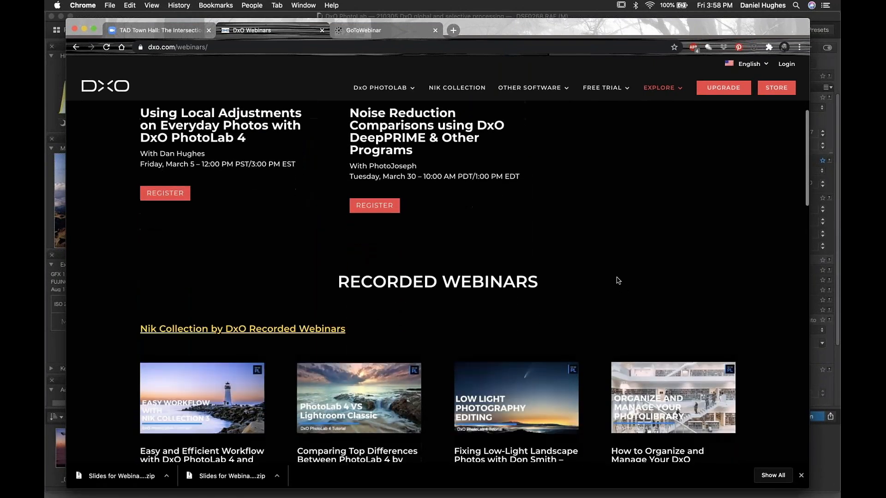
{"action": "scroll", "coordinate": [618, 280], "scroll_direction": "down", "scroll_amount": 3}
{"action": "scroll", "coordinate": [619, 280], "scroll_direction": "up", "scroll_amount": 9}
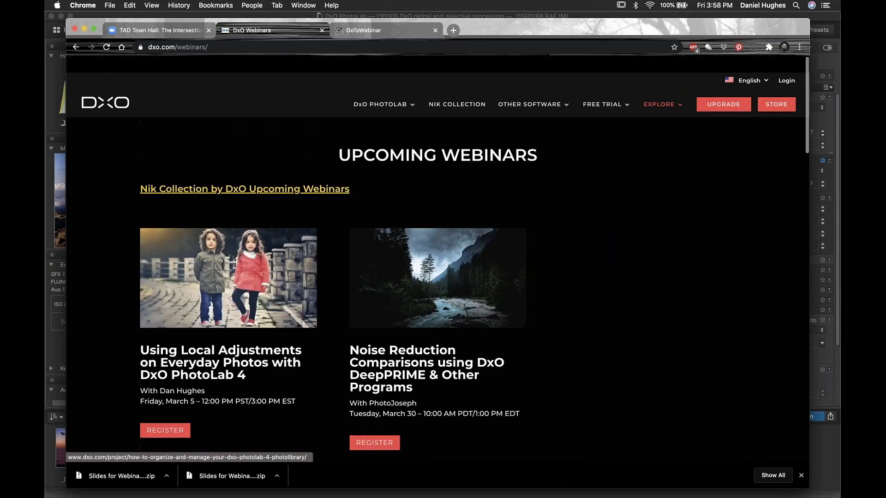
{"action": "scroll", "coordinate": [475, 272], "scroll_direction": "down", "scroll_amount": 1}
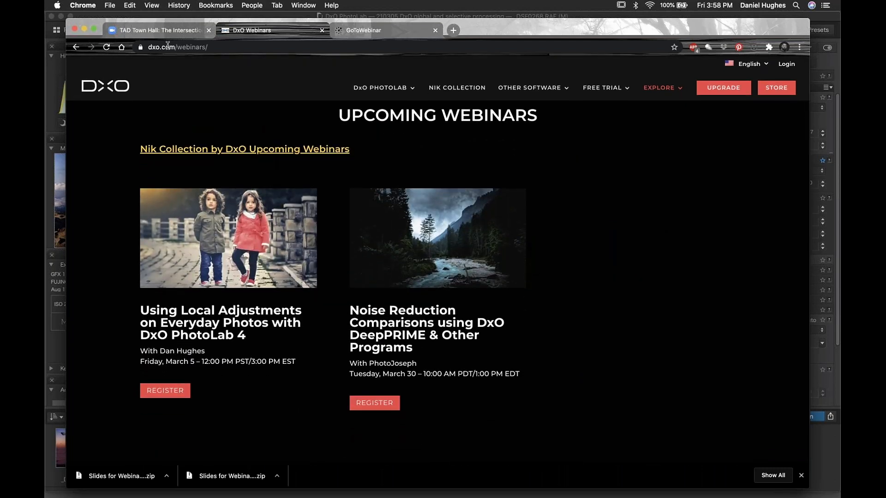
{"action": "left_click", "coordinate": [110, 86]}
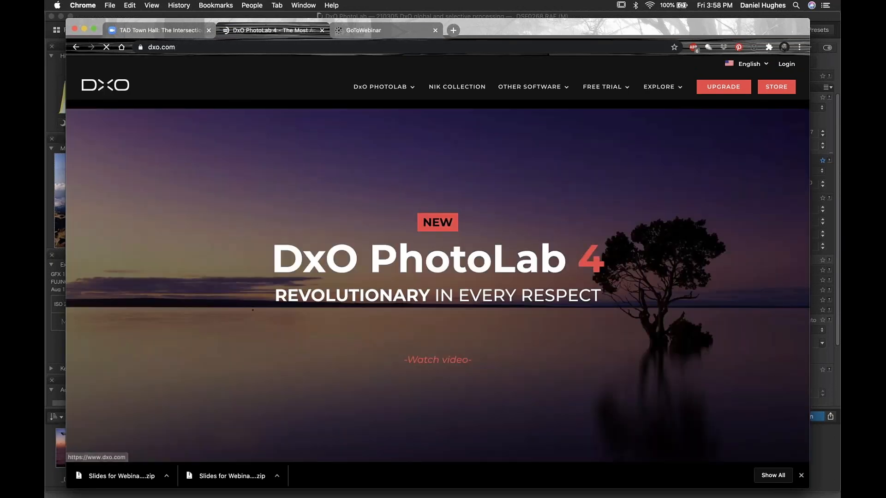
{"action": "mouse_move", "coordinate": [688, 101]}
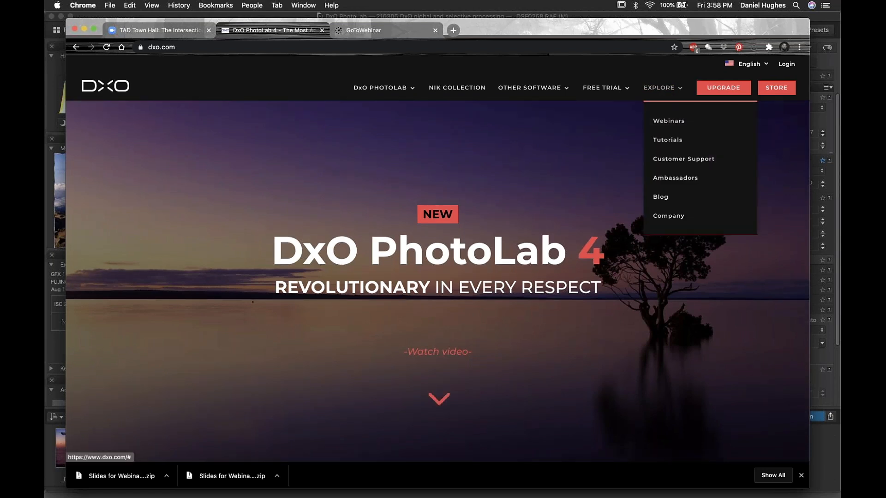
{"action": "left_click", "coordinate": [661, 122]}
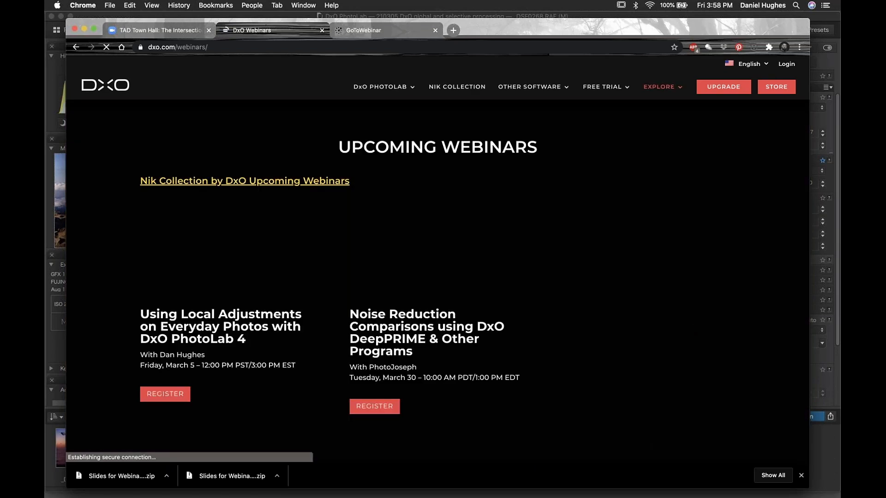
- Examine the upcoming webinars, including the DeepPRIME noise reduction session and its date
{"action": "scroll", "coordinate": [396, 322], "scroll_direction": "down", "scroll_amount": 3}
{"action": "scroll", "coordinate": [229, 194], "scroll_direction": "down", "scroll_amount": 1}
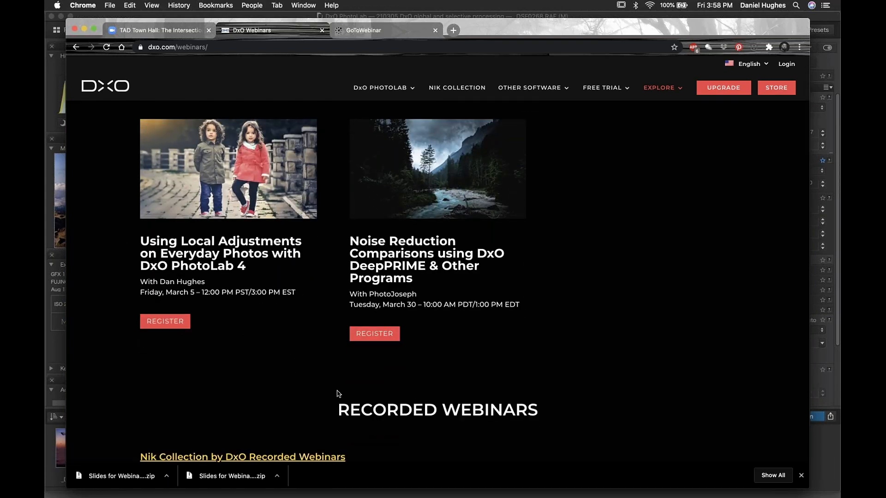
{"action": "right_click", "coordinate": [413, 317]}
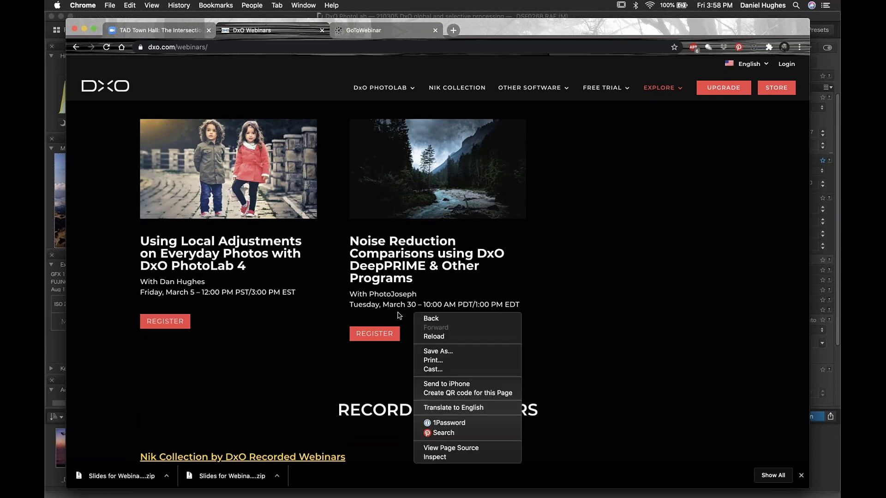
{"action": "left_click", "coordinate": [400, 315]}
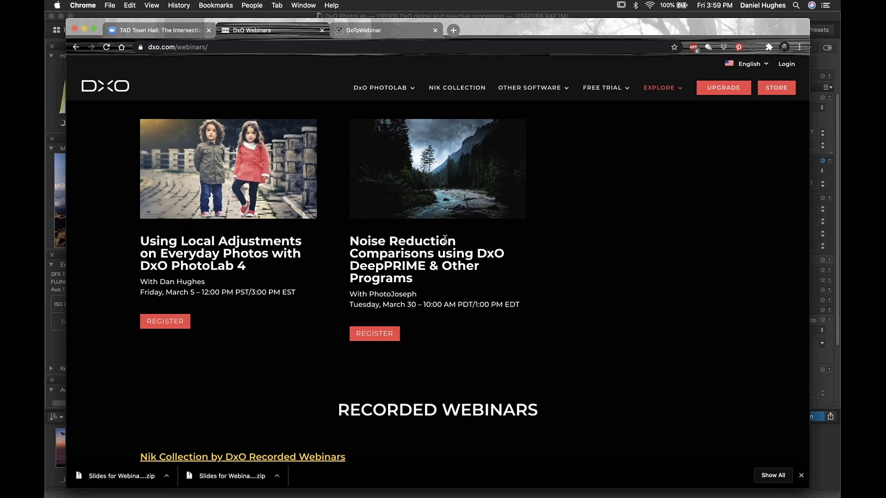
- Look through the recorded webinars on the DxO page and switch back to DxO PhotoLab
{"action": "scroll", "coordinate": [530, 334], "scroll_direction": "down", "scroll_amount": 3}
{"action": "scroll", "coordinate": [515, 208], "scroll_direction": "down", "scroll_amount": 10}
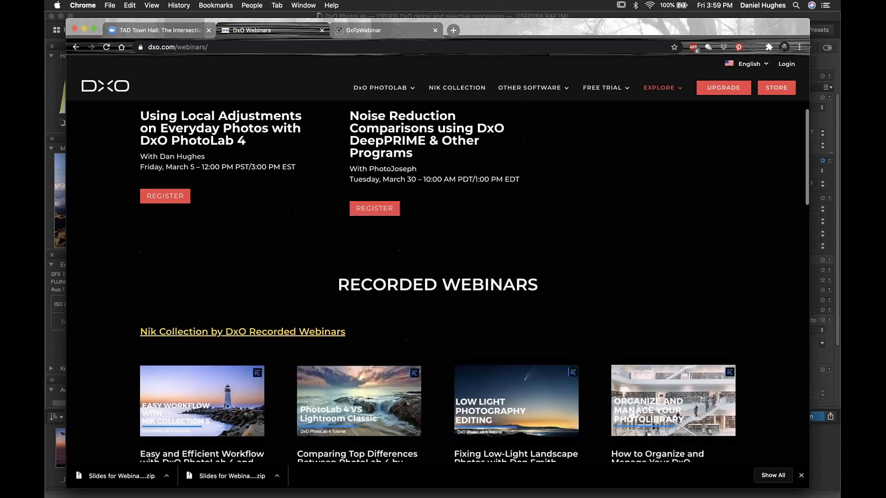
{"action": "scroll", "coordinate": [516, 211], "scroll_direction": "down", "scroll_amount": 2}
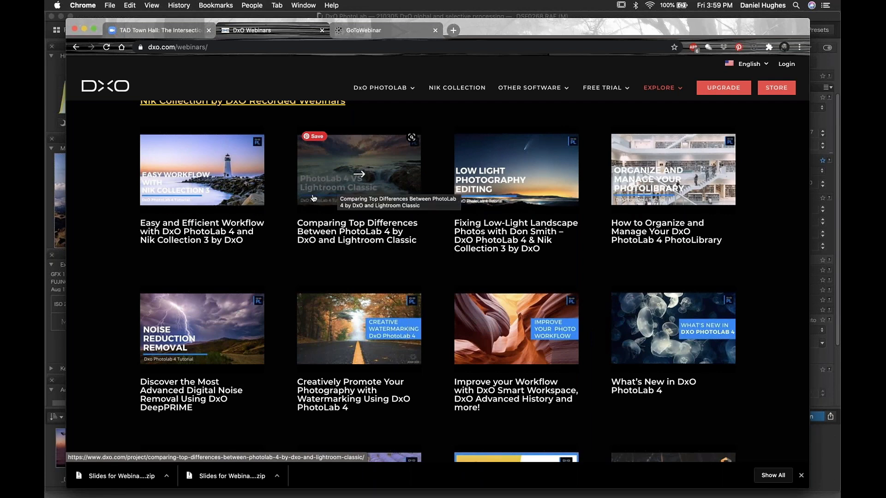
{"action": "scroll", "coordinate": [524, 314], "scroll_direction": "down", "scroll_amount": 3}
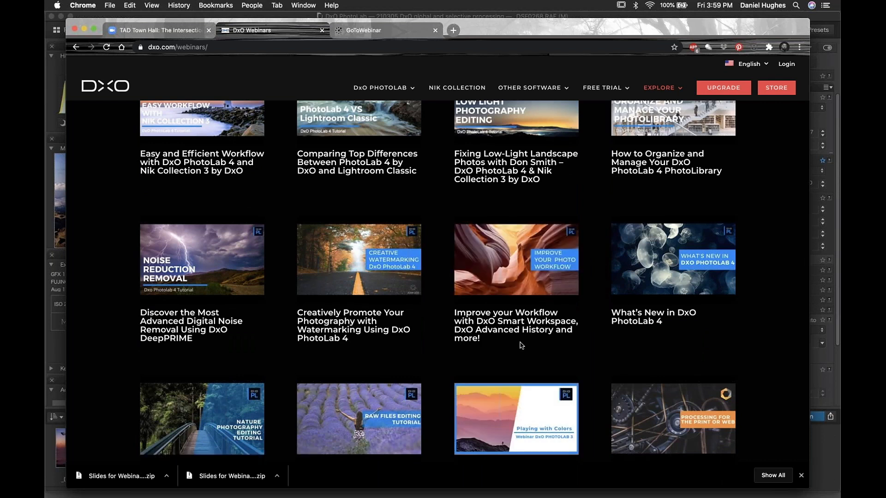
{"action": "scroll", "coordinate": [526, 345], "scroll_direction": "down", "scroll_amount": 8}
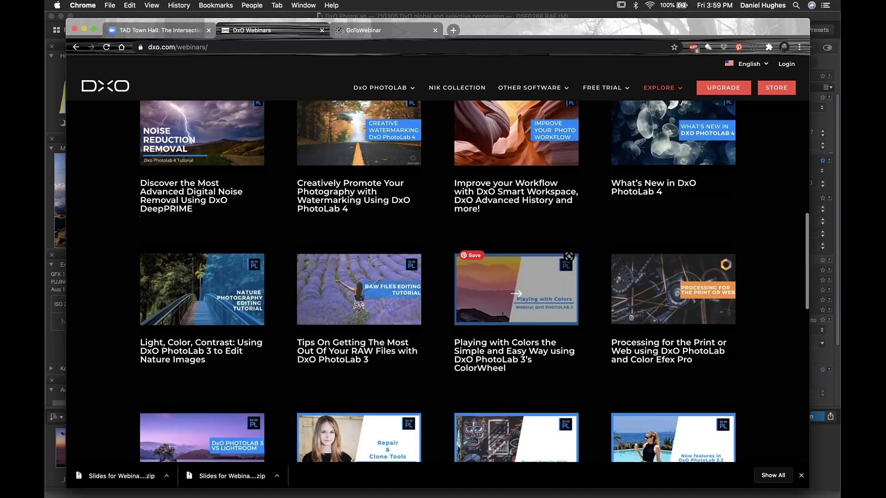
{"action": "scroll", "coordinate": [517, 221], "scroll_direction": "down", "scroll_amount": 15}
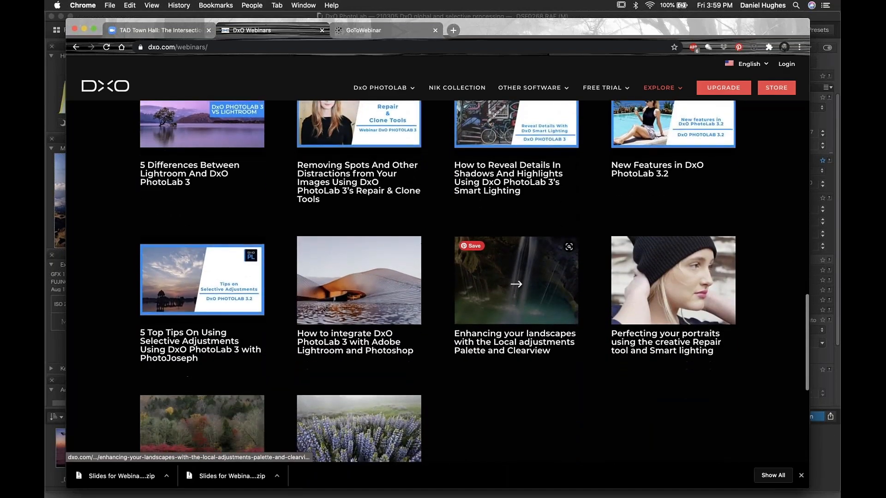
{"action": "scroll", "coordinate": [517, 276], "scroll_direction": "down", "scroll_amount": 5}
{"action": "scroll", "coordinate": [517, 277], "scroll_direction": "up", "scroll_amount": 20}
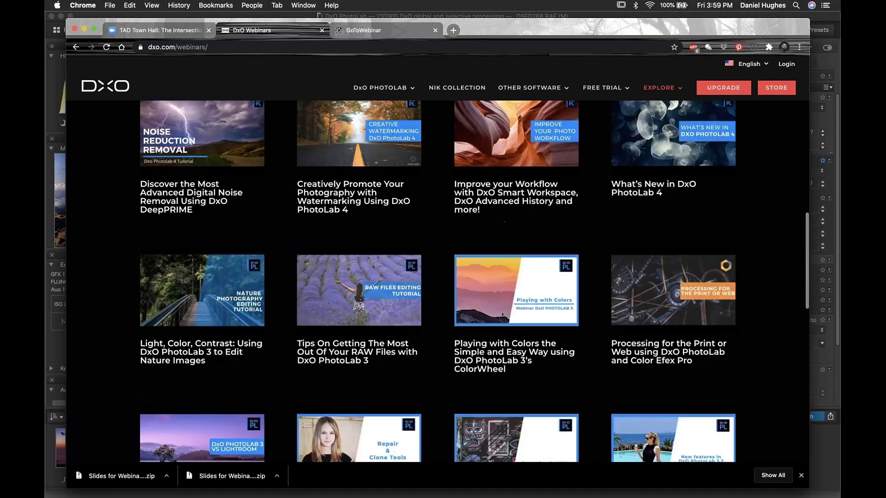
{"action": "scroll", "coordinate": [517, 276], "scroll_direction": "up", "scroll_amount": 15}
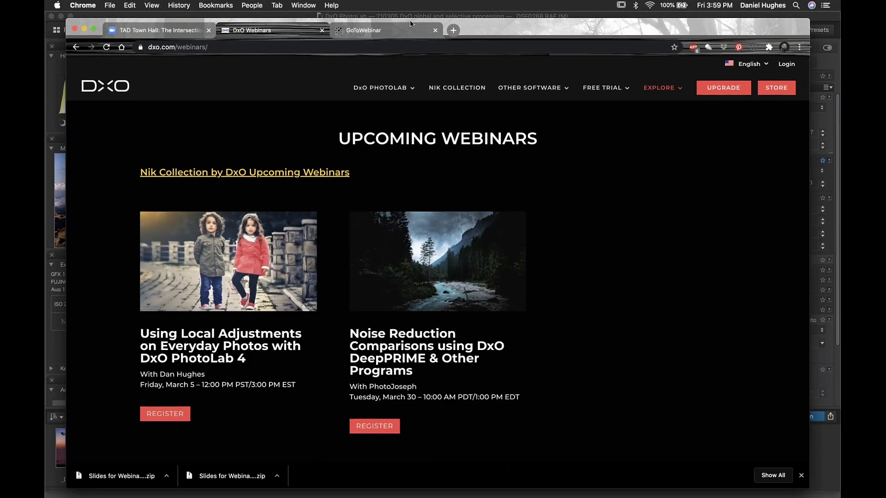
{"action": "left_click", "coordinate": [458, 16]}
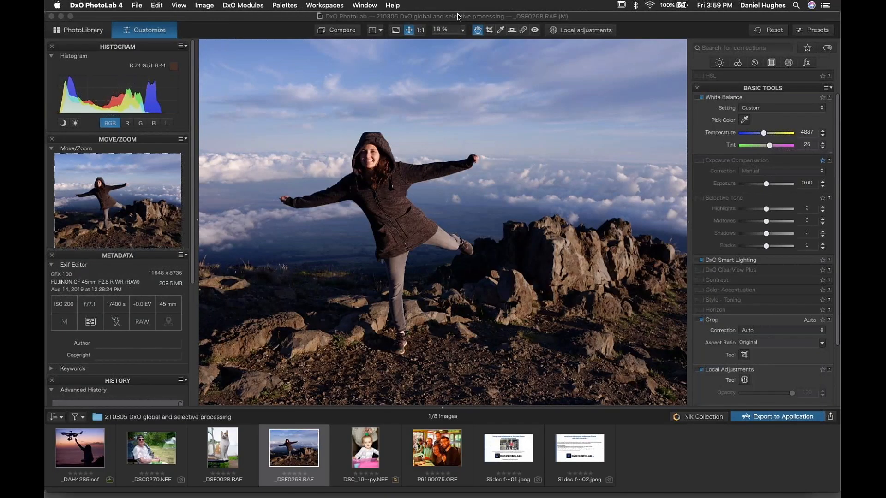